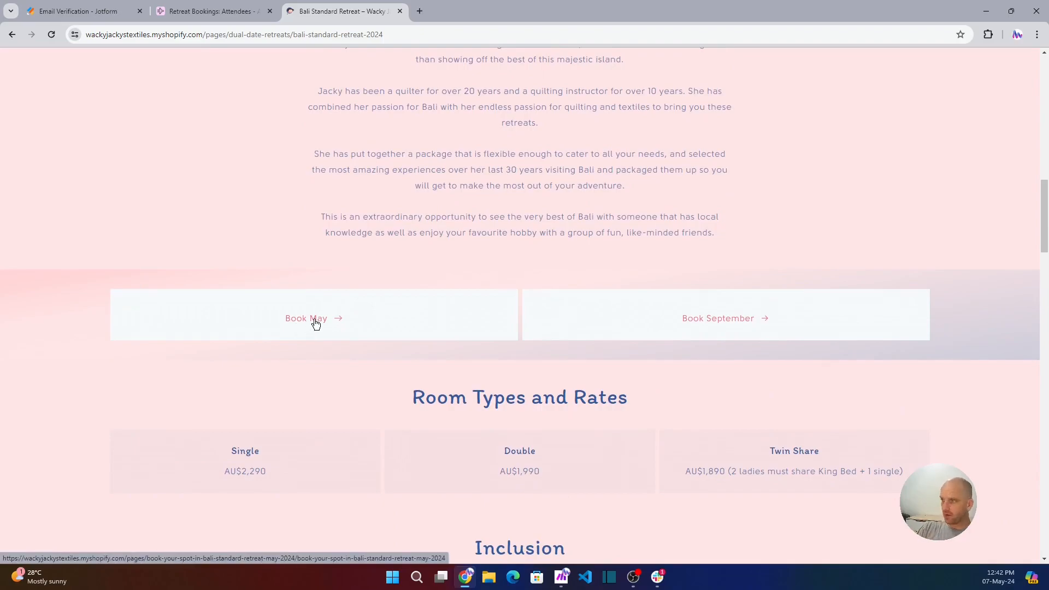
Step: Open the May booking page for the Bali Standard Retreat and look through the Retreat Booking Form
{"action": "left_click", "coordinate": [316, 323]}
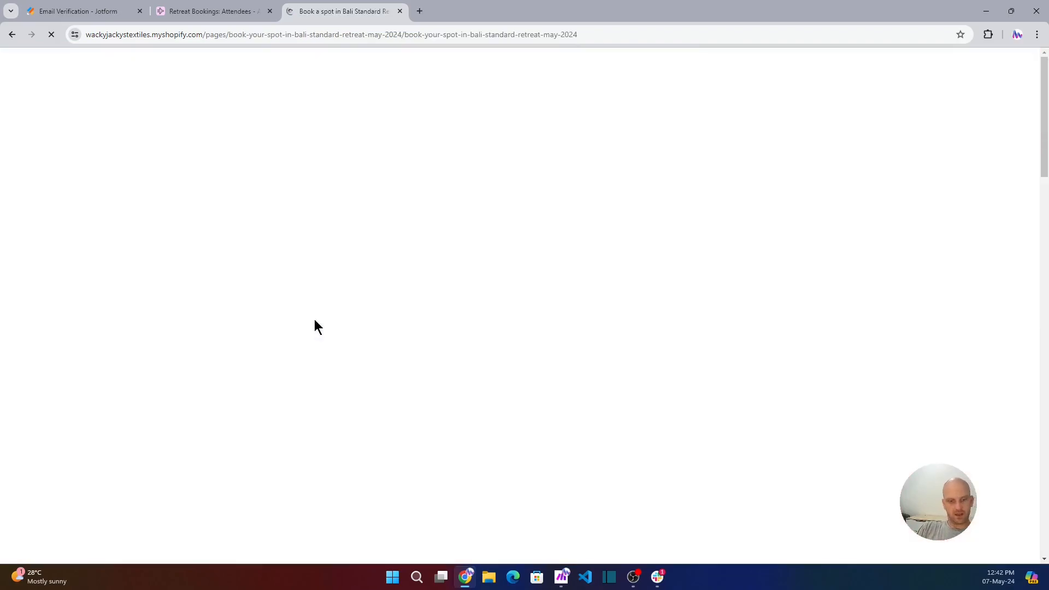
{"action": "scroll", "coordinate": [329, 304], "scroll_direction": "down", "scroll_amount": 3}
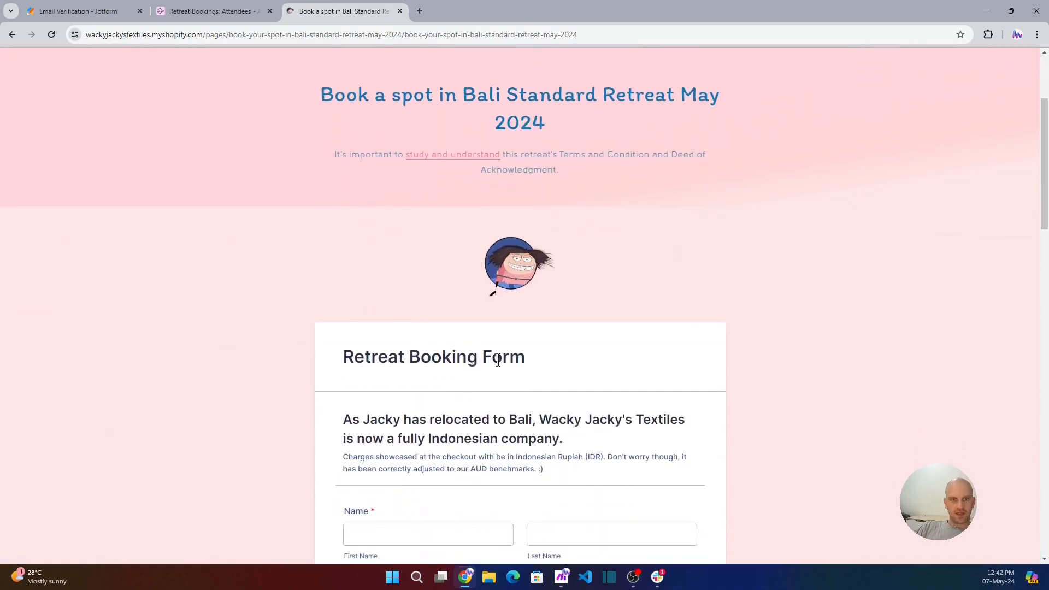
{"action": "scroll", "coordinate": [395, 352], "scroll_direction": "down", "scroll_amount": 1}
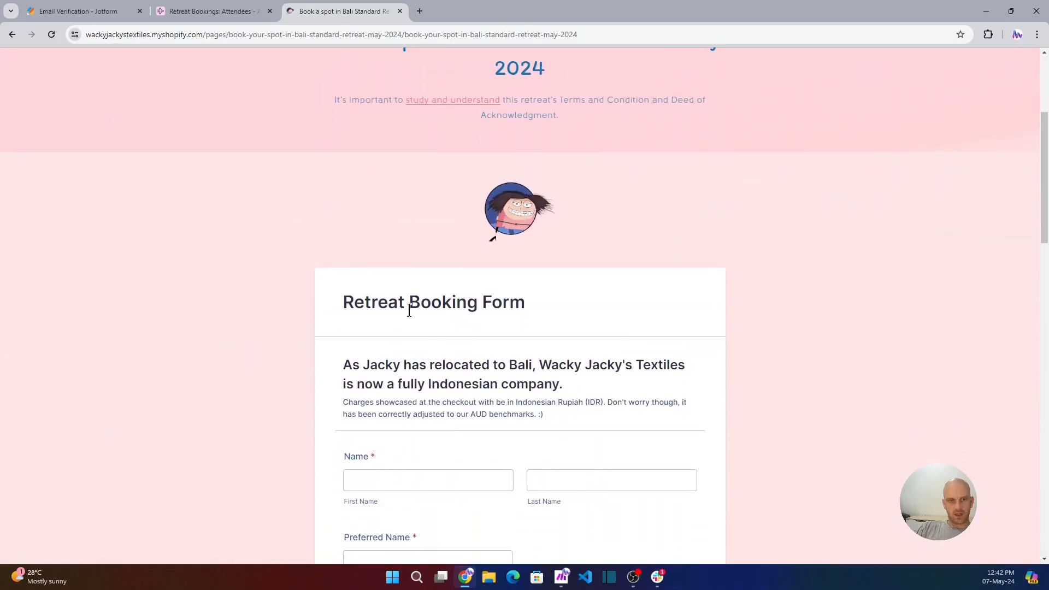
{"action": "scroll", "coordinate": [410, 307], "scroll_direction": "down", "scroll_amount": 2}
{"action": "scroll", "coordinate": [431, 287], "scroll_direction": "down", "scroll_amount": 4}
{"action": "scroll", "coordinate": [416, 325], "scroll_direction": "up", "scroll_amount": 3}
Step: Fill in the attendee's first, last and preferred names in the booking form using the saved entries
{"action": "left_click", "coordinate": [393, 317]}
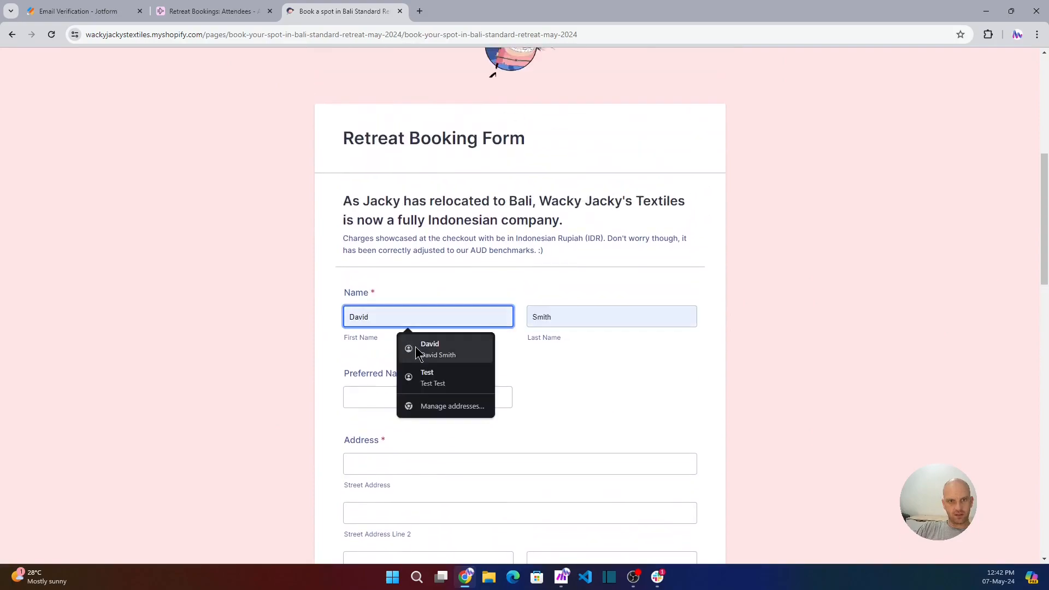
{"action": "left_click", "coordinate": [417, 349]}
{"action": "left_click", "coordinate": [368, 395]}
{"action": "left_click", "coordinate": [418, 423]}
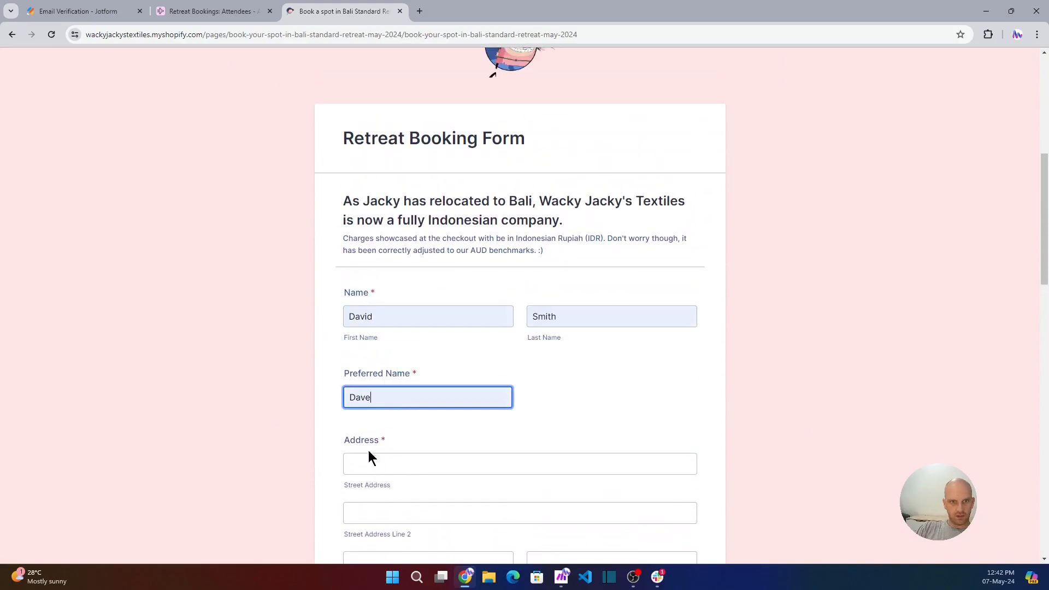
Step: Fill in the attendee's full postal address from the saved details and set the country to Indonesia
{"action": "left_click", "coordinate": [369, 458]}
{"action": "left_click", "coordinate": [444, 347]}
{"action": "scroll", "coordinate": [407, 366], "scroll_direction": "down", "scroll_amount": 2}
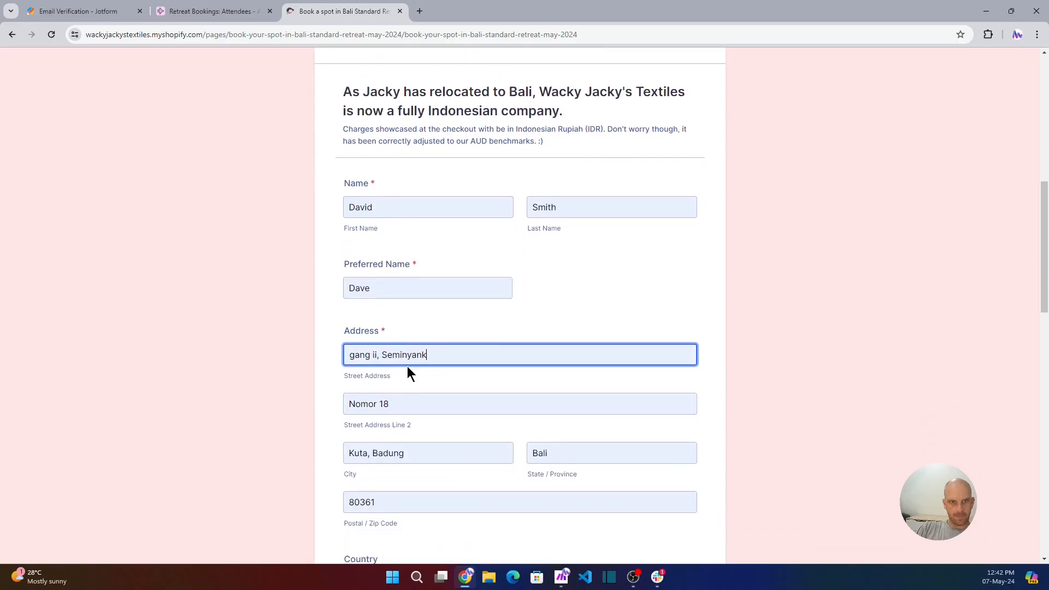
{"action": "scroll", "coordinate": [408, 366], "scroll_direction": "down", "scroll_amount": 3}
{"action": "left_click", "coordinate": [393, 420]}
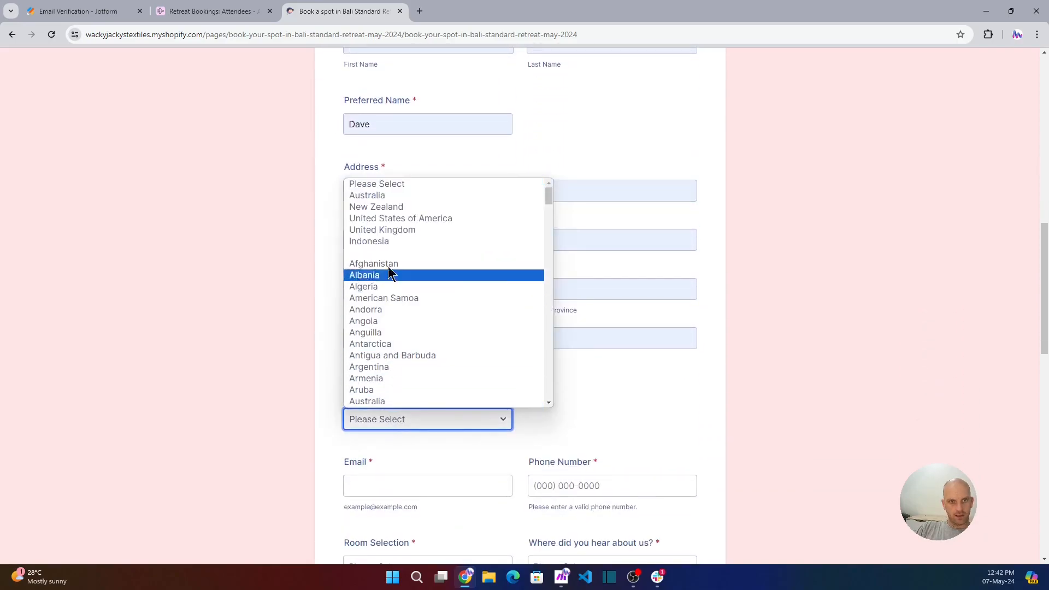
{"action": "left_click", "coordinate": [380, 243]}
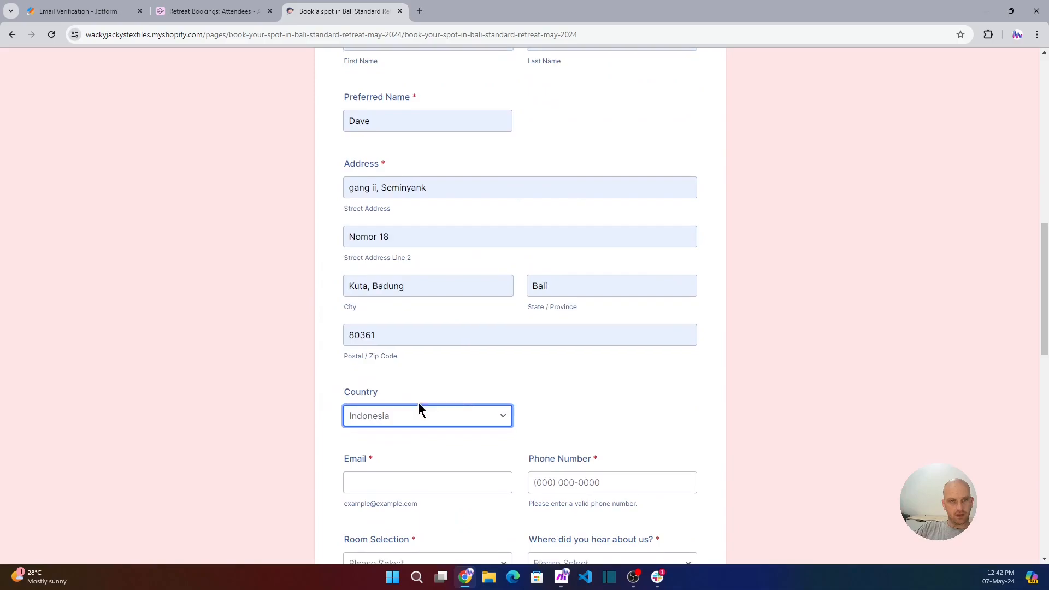
Step: Fill in the attendee's e-mail address and phone number from the saved entries
{"action": "scroll", "coordinate": [415, 404], "scroll_direction": "down", "scroll_amount": 1}
{"action": "left_click", "coordinate": [390, 437]}
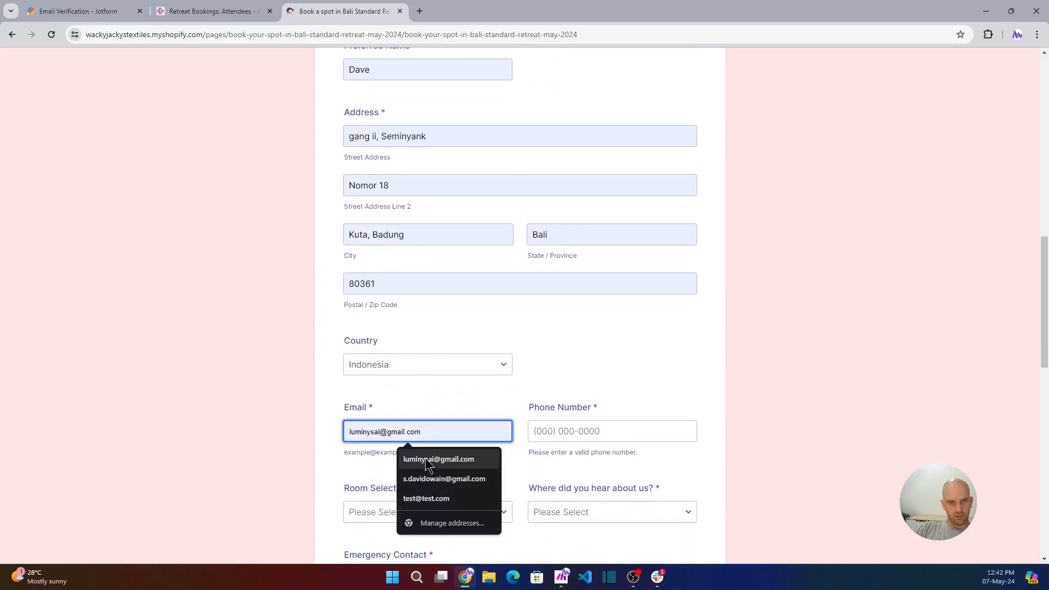
{"action": "left_click", "coordinate": [438, 459]}
{"action": "left_click", "coordinate": [600, 431]}
{"action": "left_click", "coordinate": [605, 462]}
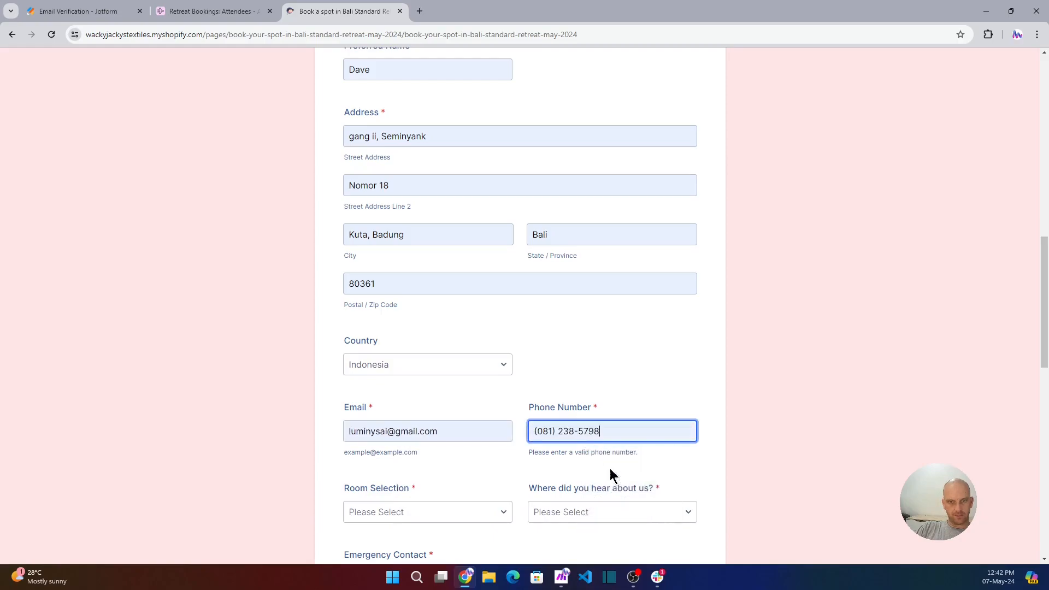
Step: Set the room selection to Single and the referral source to Website
{"action": "left_click", "coordinate": [418, 507]}
{"action": "left_click", "coordinate": [372, 472]}
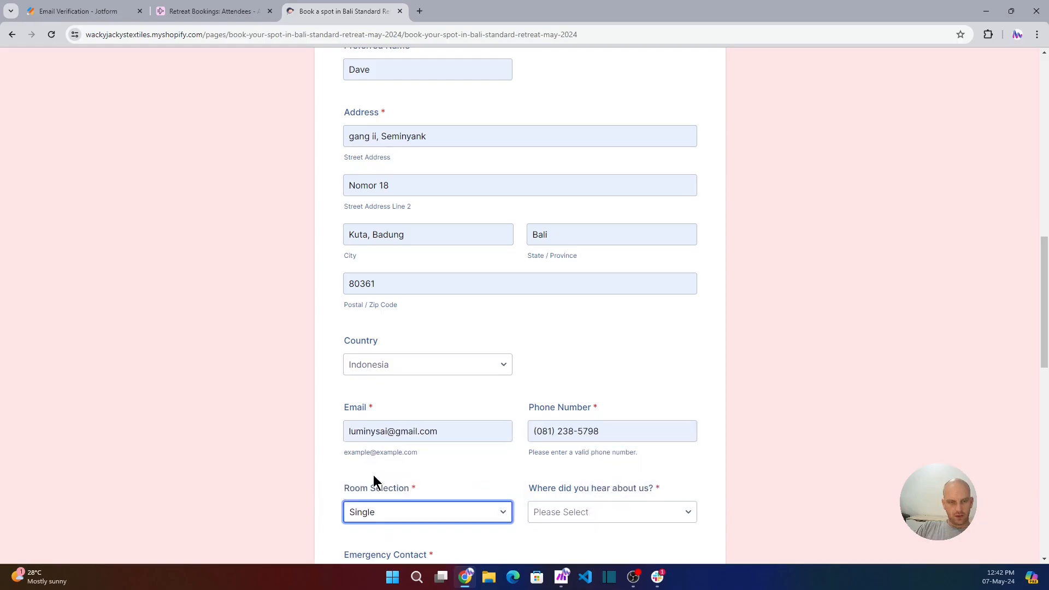
{"action": "left_click", "coordinate": [575, 509]}
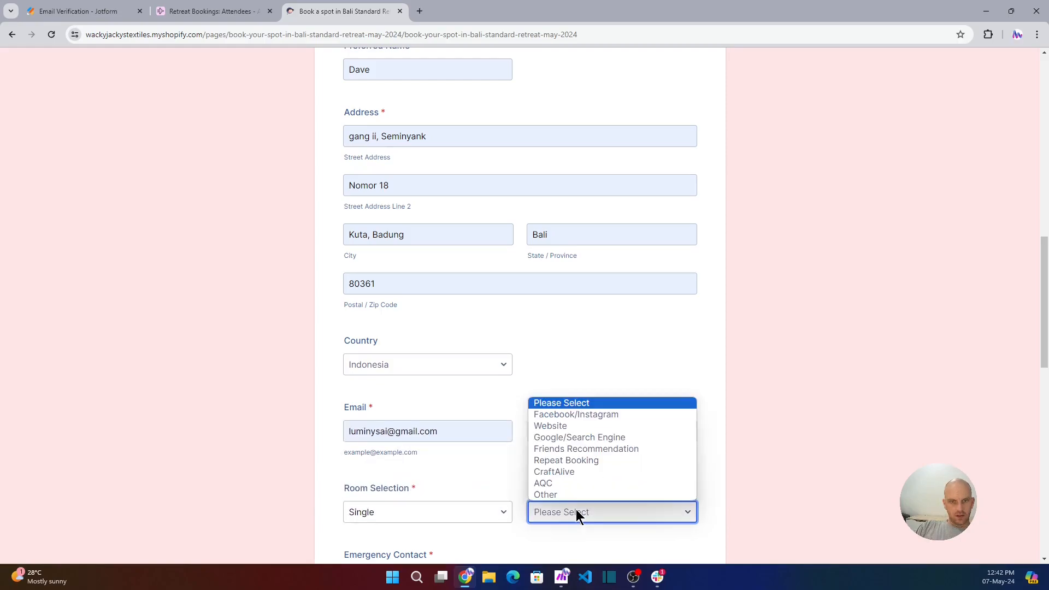
{"action": "left_click", "coordinate": [560, 424]}
Step: Fill in the emergency contact's first and last name and phone number from the saved entries
{"action": "scroll", "coordinate": [372, 432], "scroll_direction": "down", "scroll_amount": 3}
{"action": "left_click", "coordinate": [365, 423]}
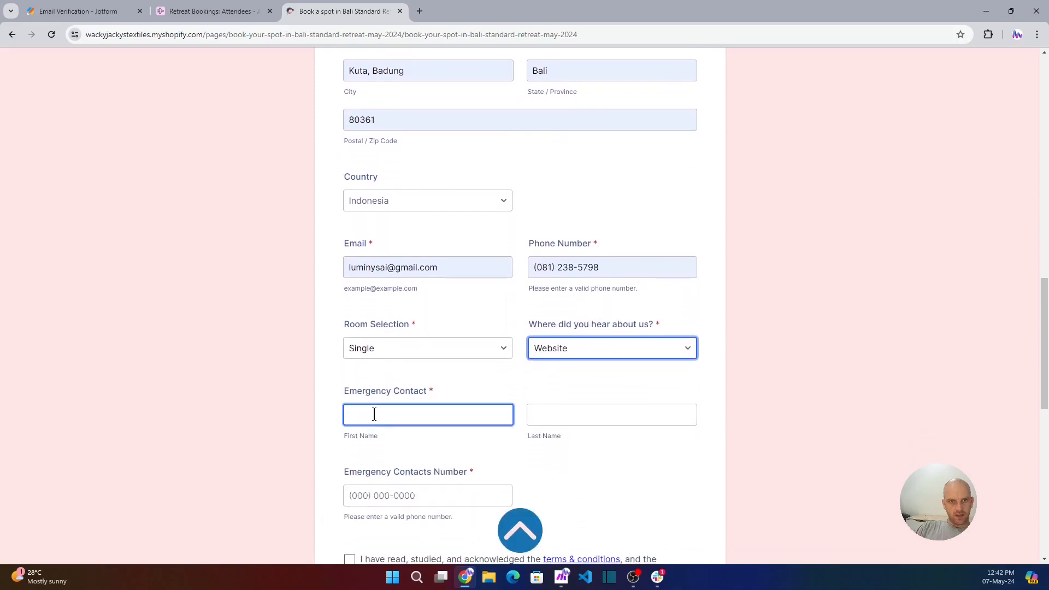
{"action": "left_click", "coordinate": [428, 448]}
{"action": "left_click", "coordinate": [362, 493]}
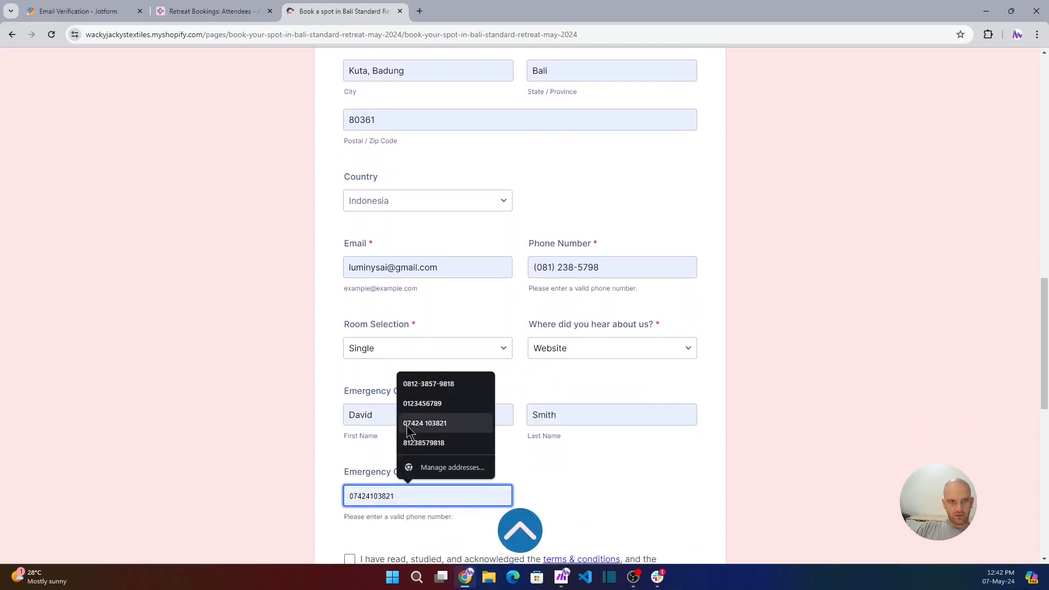
{"action": "left_click", "coordinate": [418, 399]}
Step: Accept the terms & conditions and Deed of Acknowledgment, and view the existing records in Airtable's Attendees table
{"action": "scroll", "coordinate": [373, 436], "scroll_direction": "down", "scroll_amount": 3}
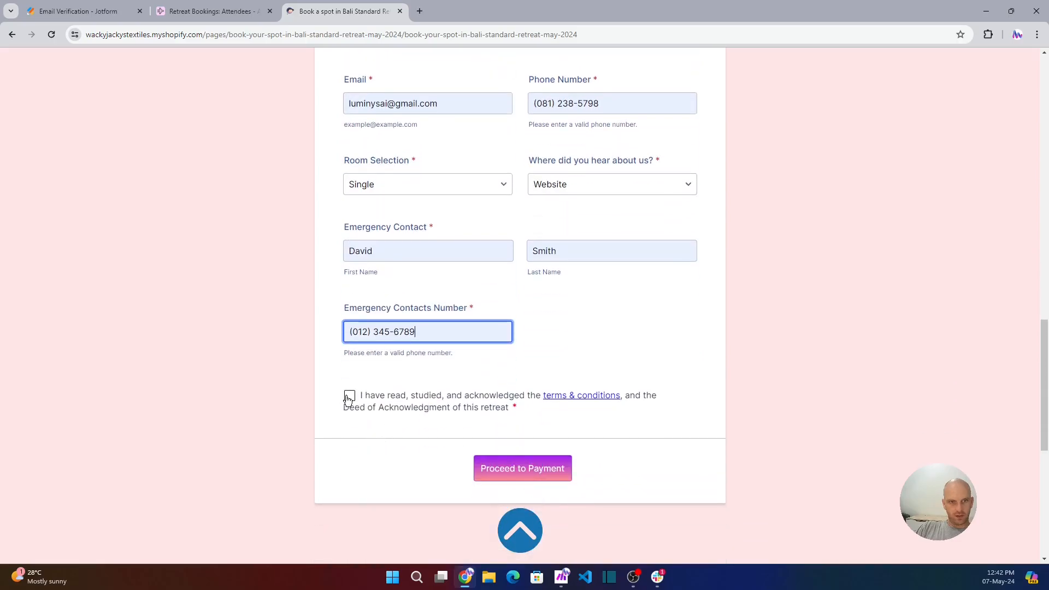
{"action": "left_click", "coordinate": [206, 12]}
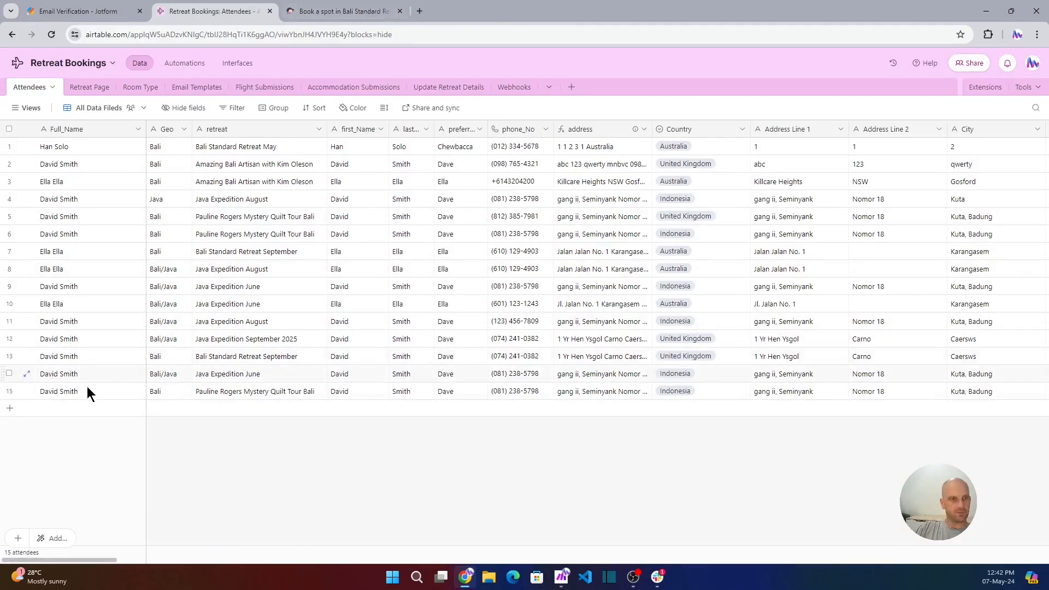
{"action": "left_click", "coordinate": [340, 12]}
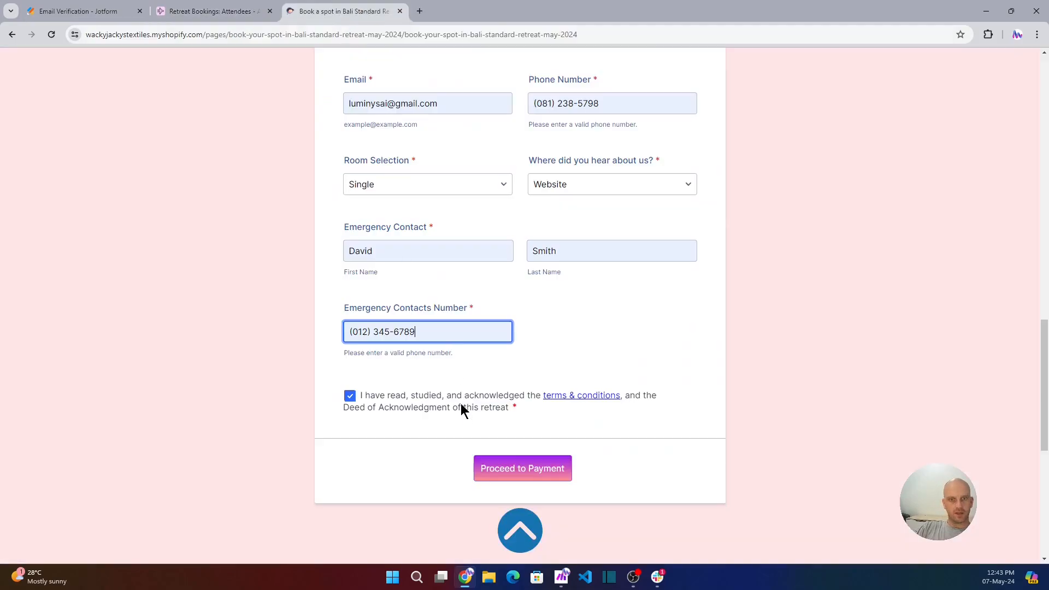
Step: Submit the booking to proceed to payment, and check the Airtable Attendees table and the Xendit payment page
{"action": "left_click", "coordinate": [513, 468]}
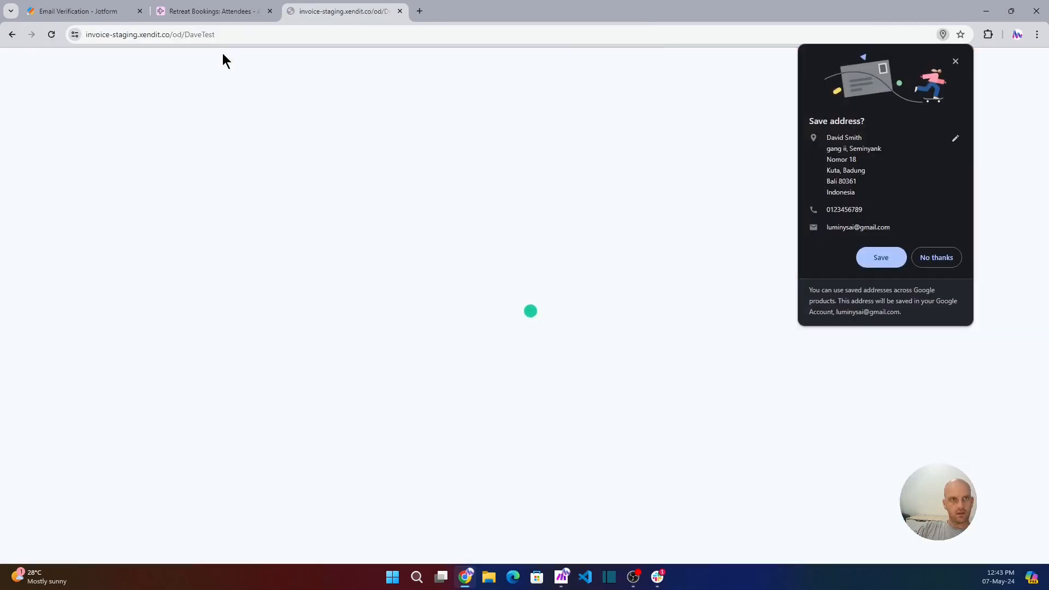
{"action": "left_click", "coordinate": [212, 11]}
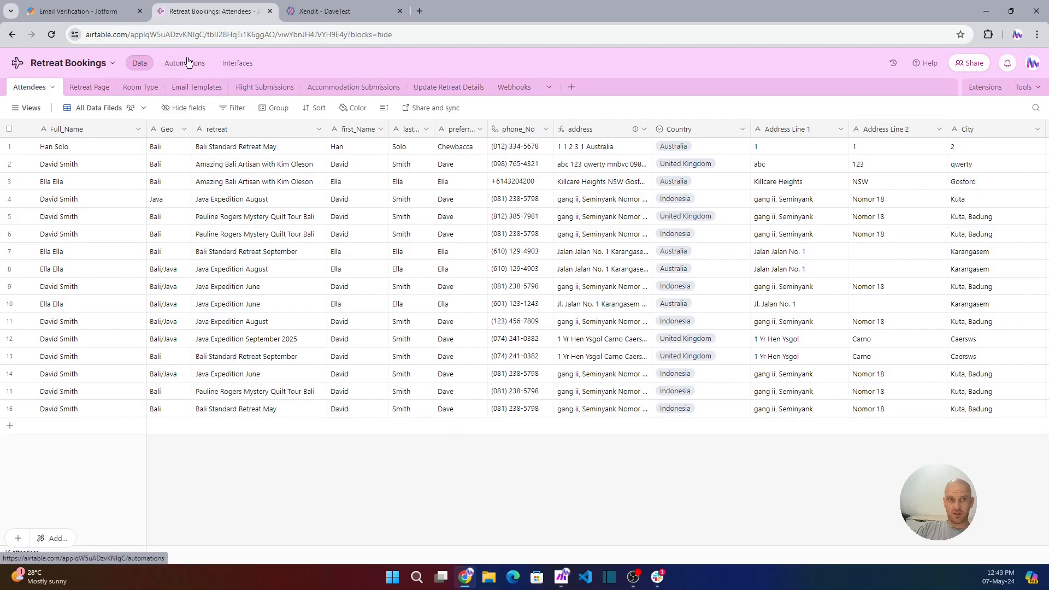
{"action": "left_click", "coordinate": [329, 13]}
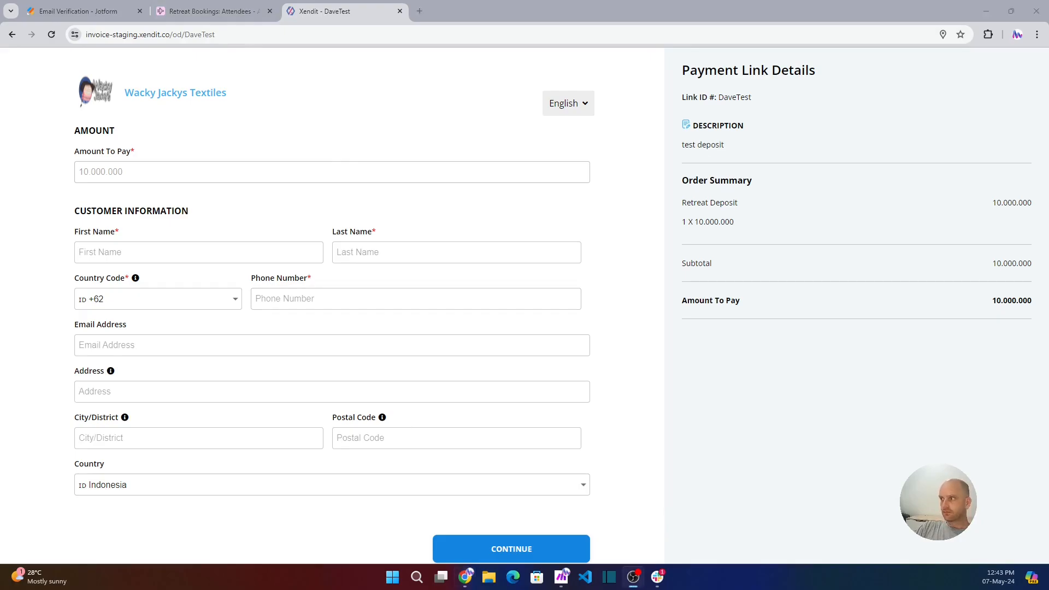
Step: Switch to Jotform and open the existing form named "Form" for editing in the Form Builder
{"action": "left_click", "coordinate": [68, 13]}
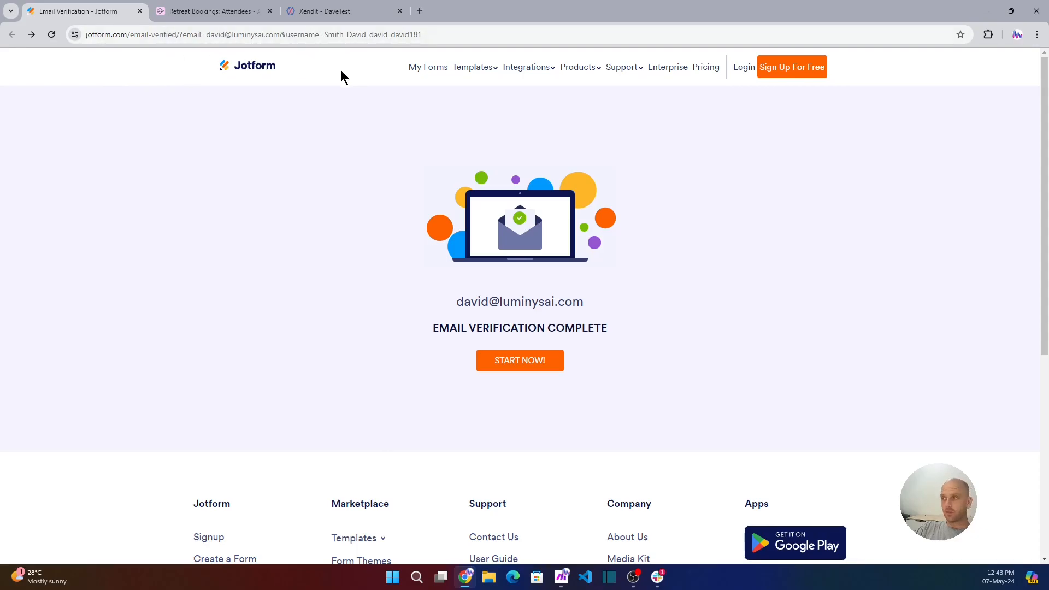
{"action": "mouse_move", "coordinate": [622, 66]}
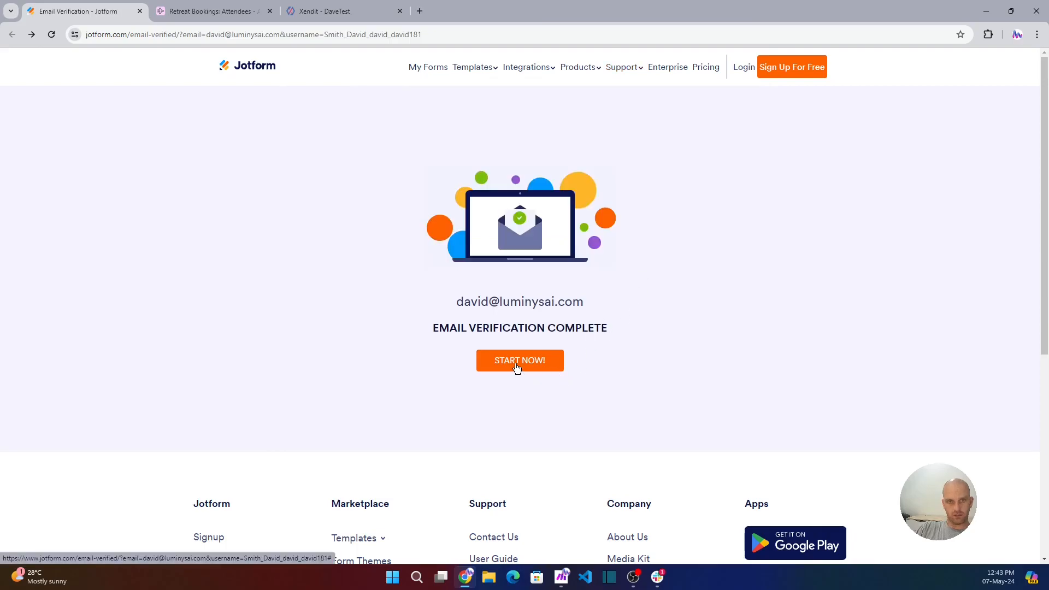
{"action": "left_click", "coordinate": [537, 364]}
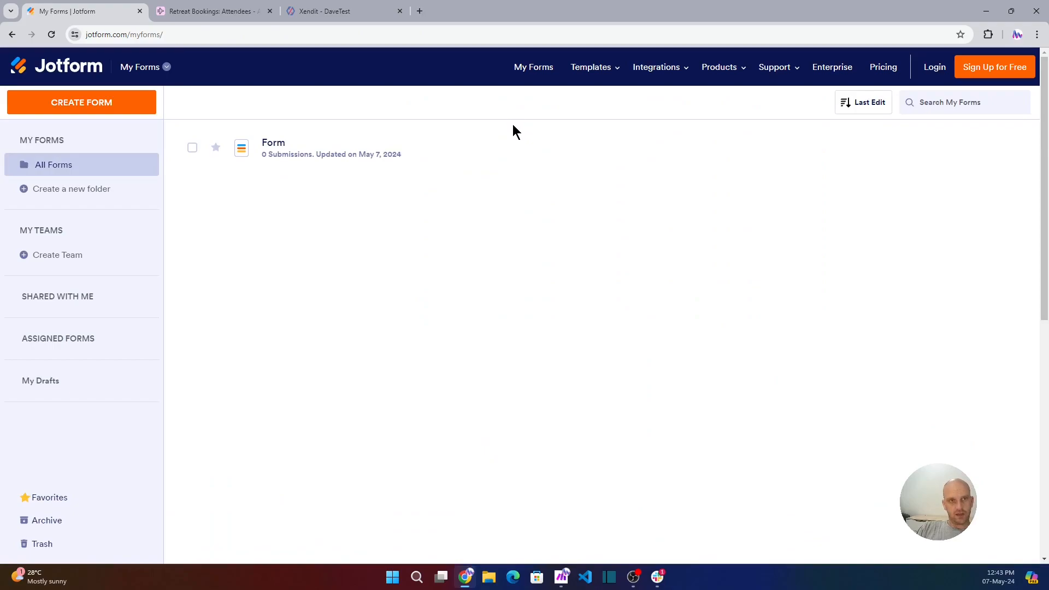
{"action": "left_click", "coordinate": [330, 161]}
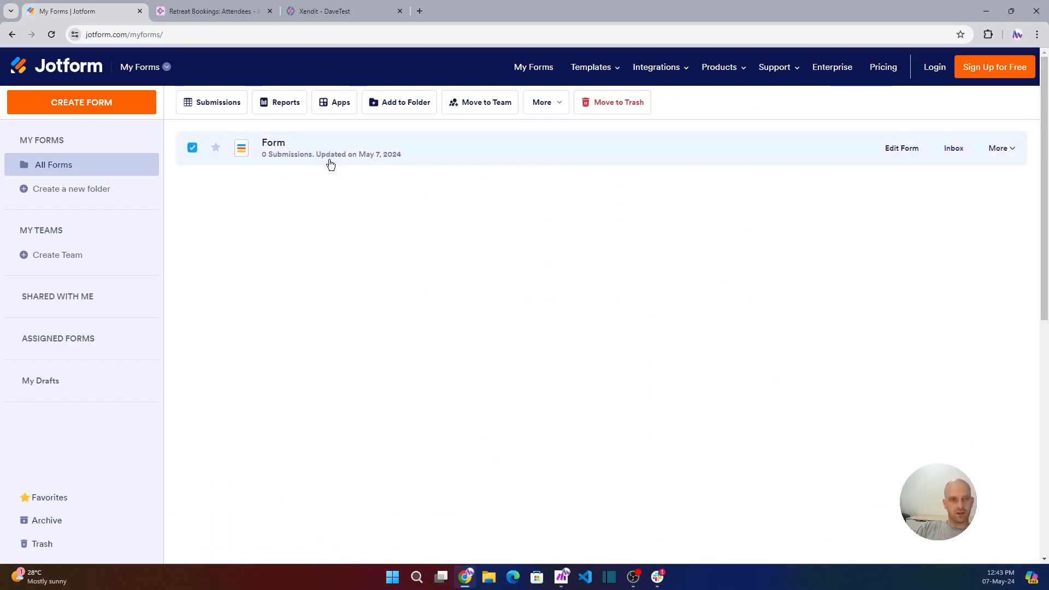
{"action": "left_click", "coordinate": [916, 162]}
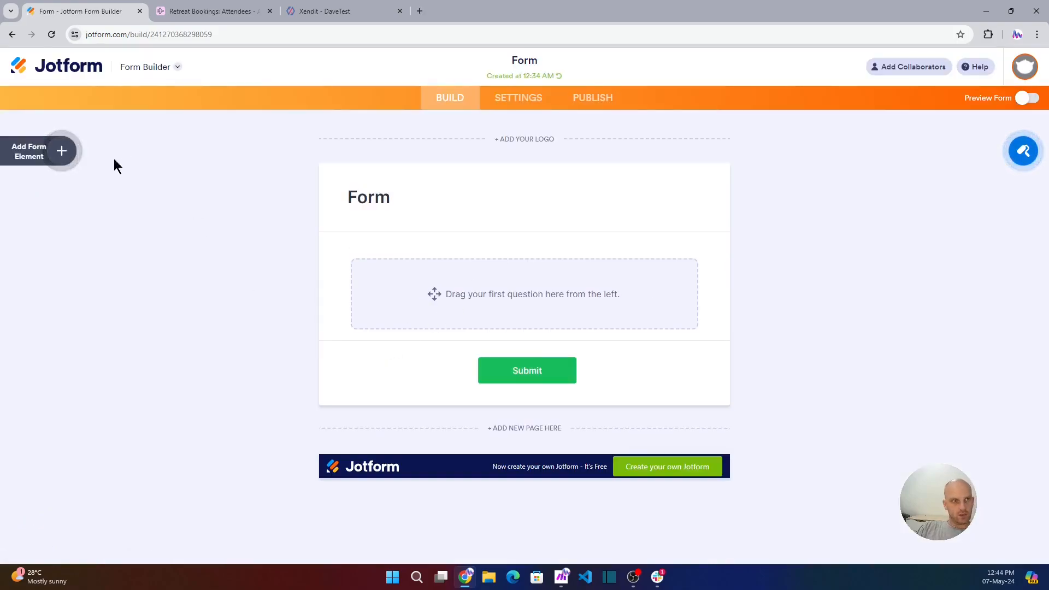
Step: Add a heading element to the empty form with the text "Retreat Booking form"
{"action": "left_click", "coordinate": [61, 152]}
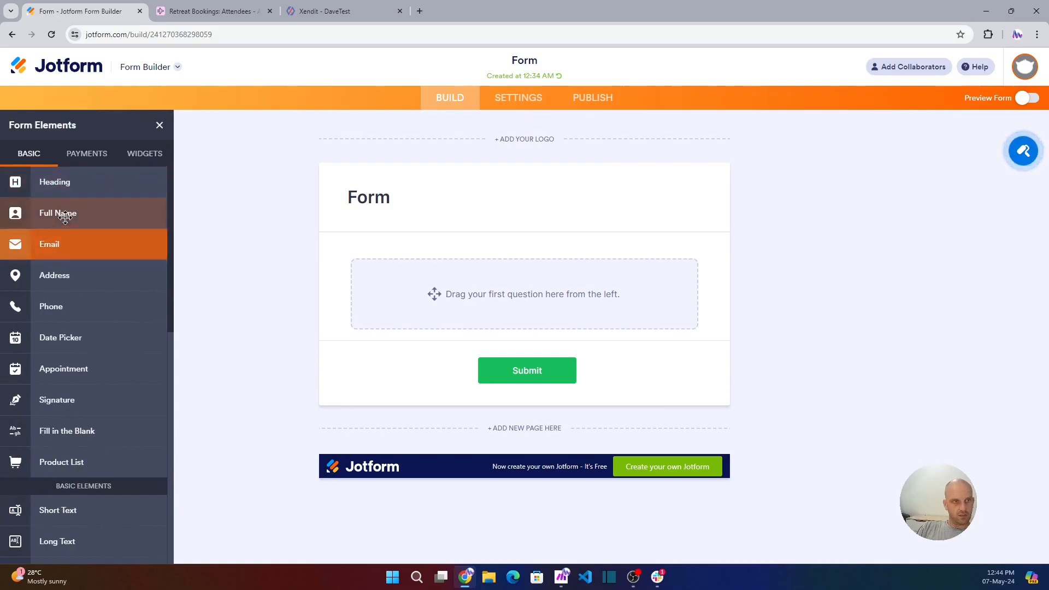
{"action": "left_click", "coordinate": [67, 178]}
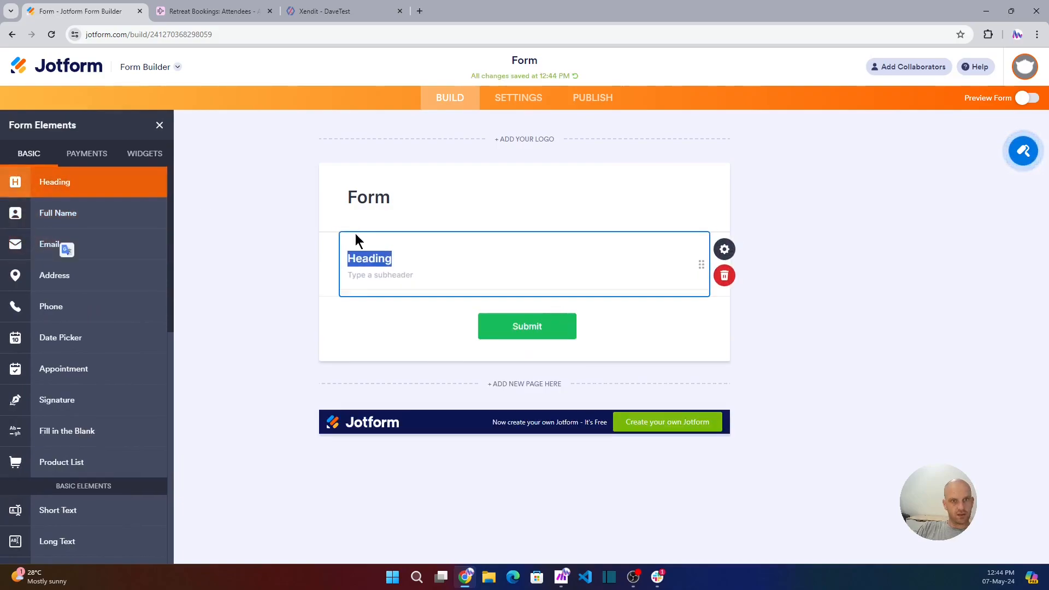
{"action": "type", "text": "Retreat Book"}
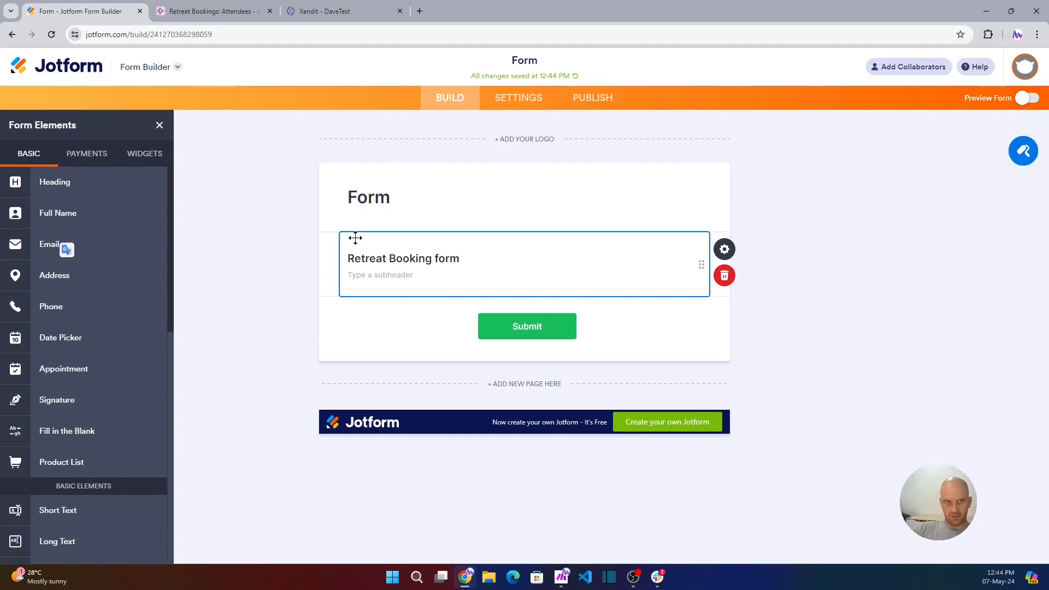
{"action": "left_click", "coordinate": [395, 306]}
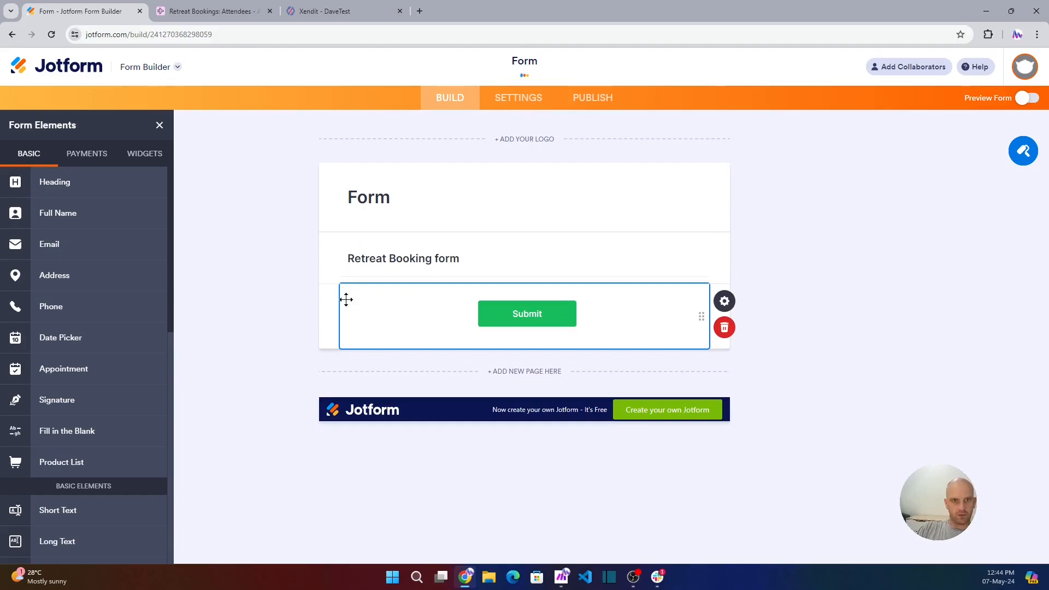
Step: Add Full Name, Email and Address fields below the heading, and place a Phone field between Email and Address
{"action": "left_click_drag", "start_coordinate": [61, 213], "coordinate": [447, 290]}
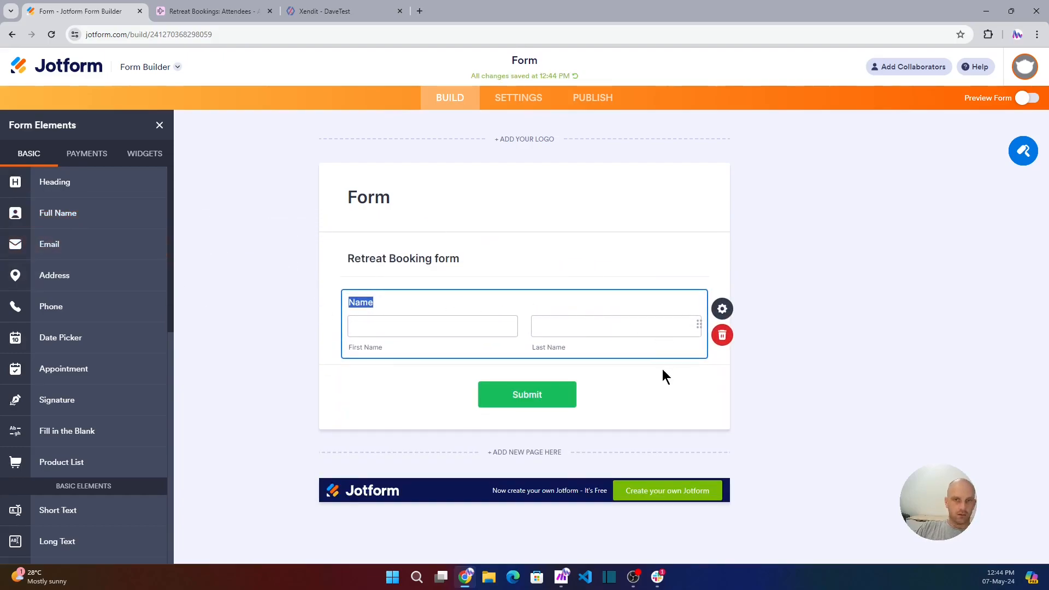
{"action": "left_click_drag", "start_coordinate": [52, 244], "coordinate": [404, 355]}
{"action": "scroll", "coordinate": [240, 295], "scroll_direction": "down", "scroll_amount": 1}
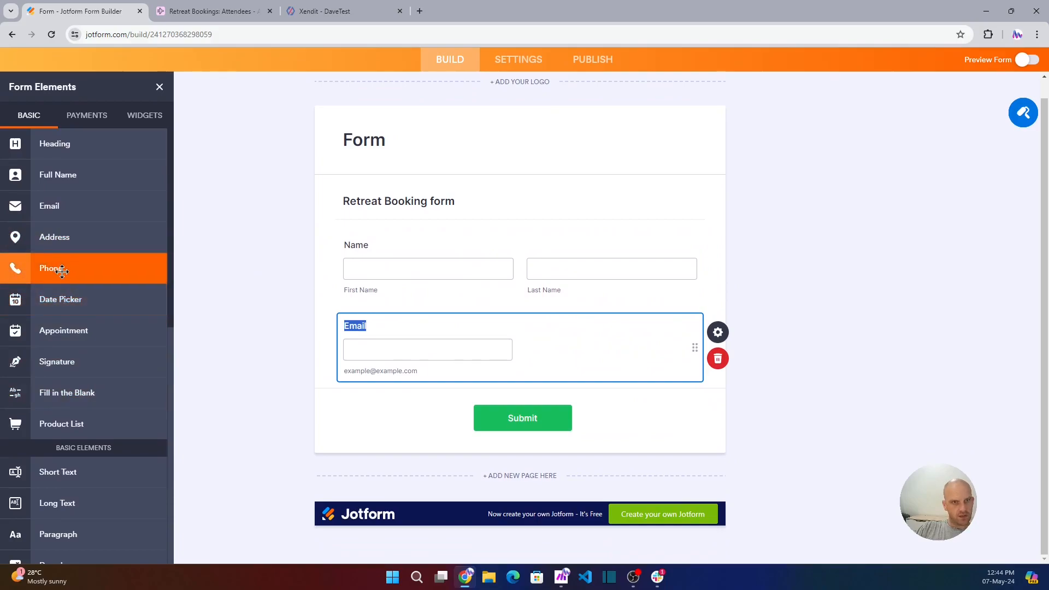
{"action": "left_click_drag", "start_coordinate": [60, 239], "coordinate": [405, 405]}
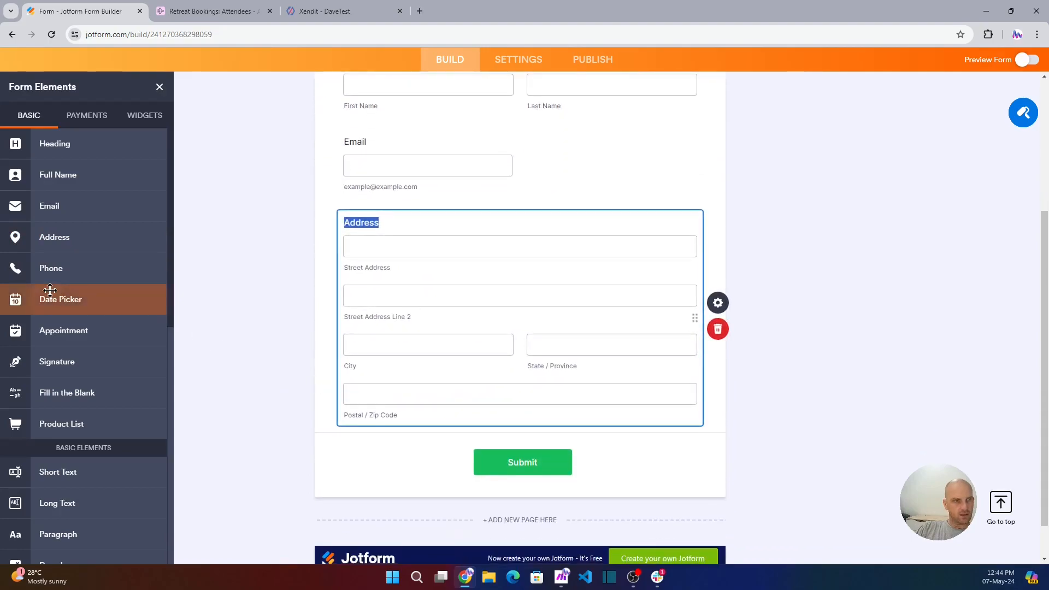
{"action": "left_click_drag", "start_coordinate": [59, 272], "coordinate": [551, 207]}
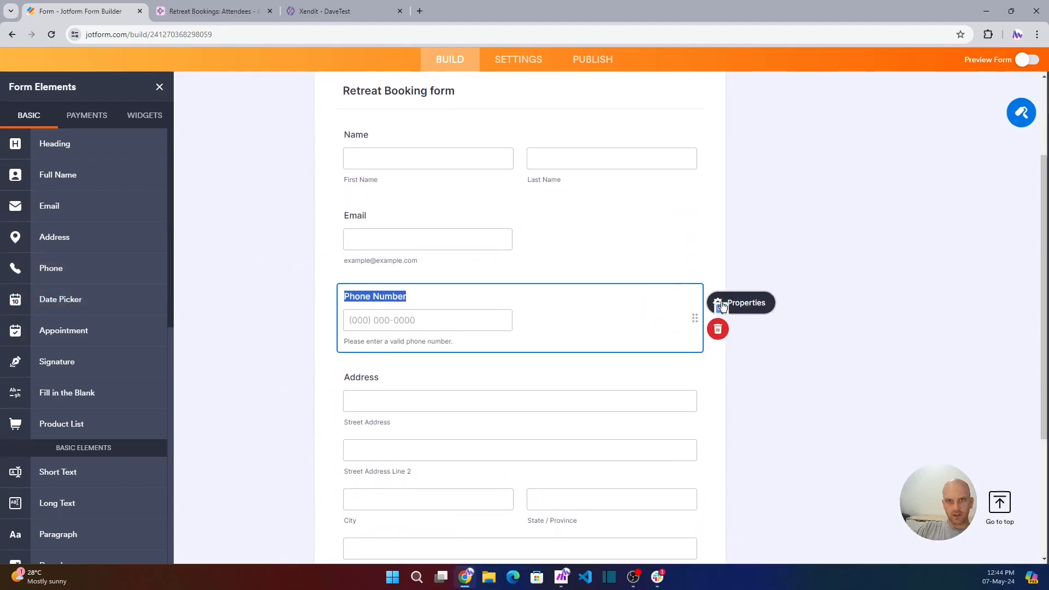
Step: Open the Phone Number field's properties and shrink the field to half the form's width
{"action": "left_click", "coordinate": [716, 302]}
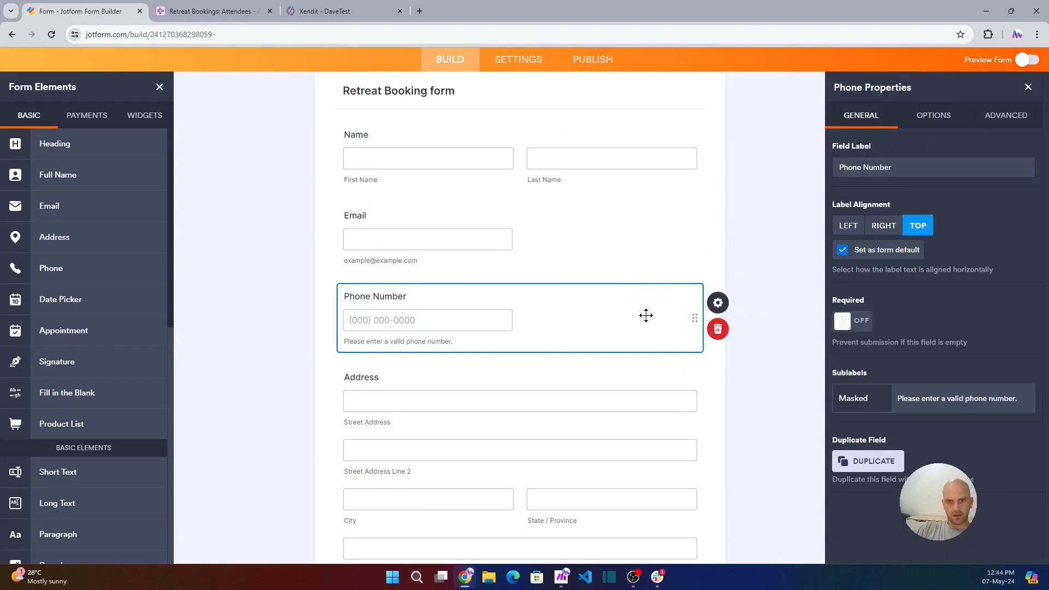
{"action": "right_click", "coordinate": [646, 315]}
{"action": "left_click", "coordinate": [690, 437]}
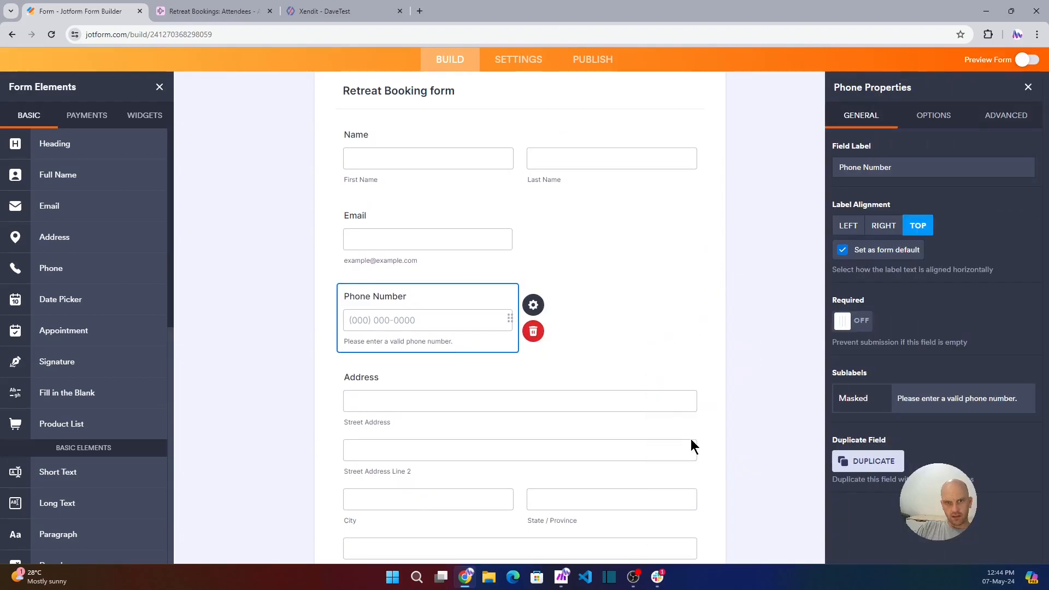
Step: Shrink the Email field so that it shares one row with the Phone Number field
{"action": "right_click", "coordinate": [474, 238]}
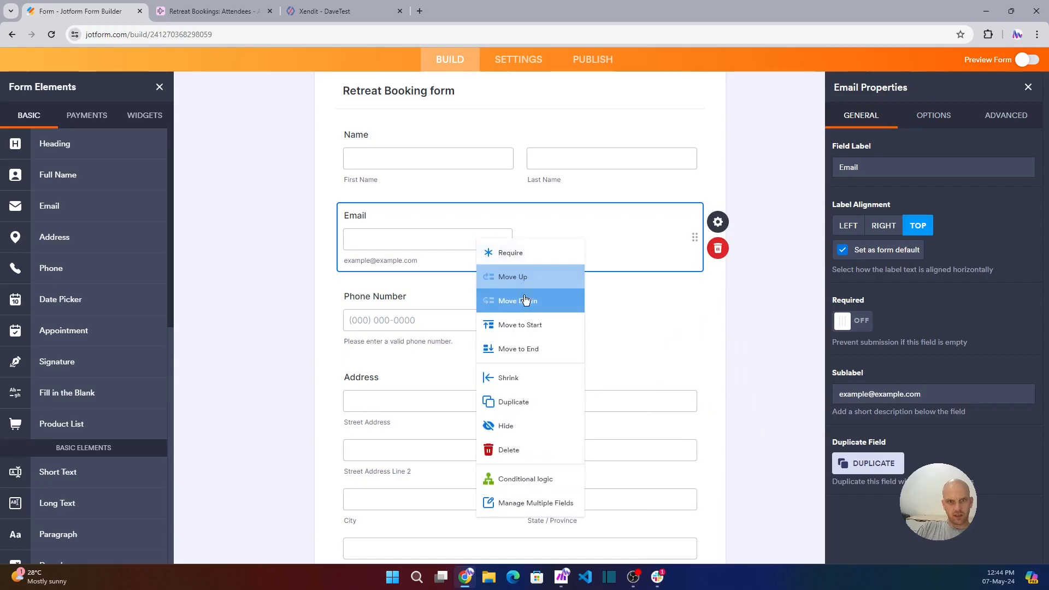
{"action": "left_click", "coordinate": [524, 373]}
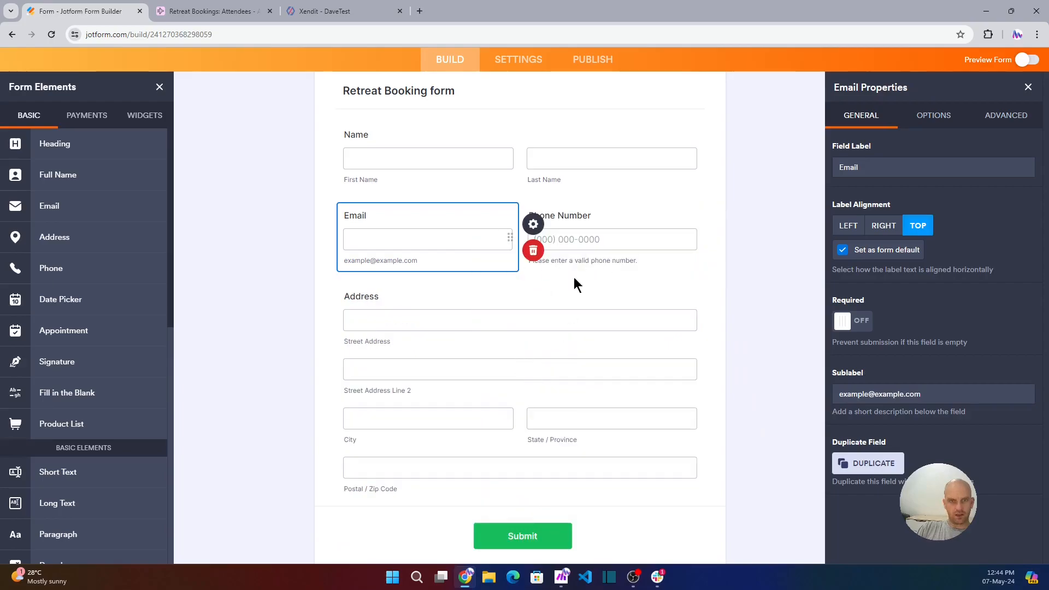
Step: Add a Single Choice field and a Dropdown field below Email, and delete the Single Choice field again
{"action": "scroll", "coordinate": [432, 335], "scroll_direction": "down", "scroll_amount": 2}
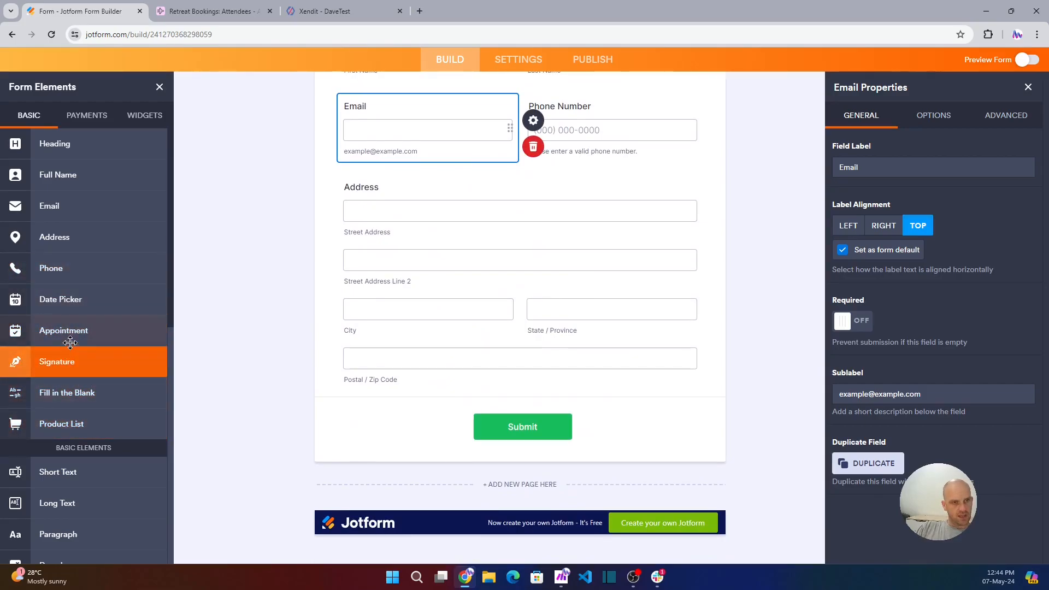
{"action": "scroll", "coordinate": [69, 342], "scroll_direction": "down", "scroll_amount": 1}
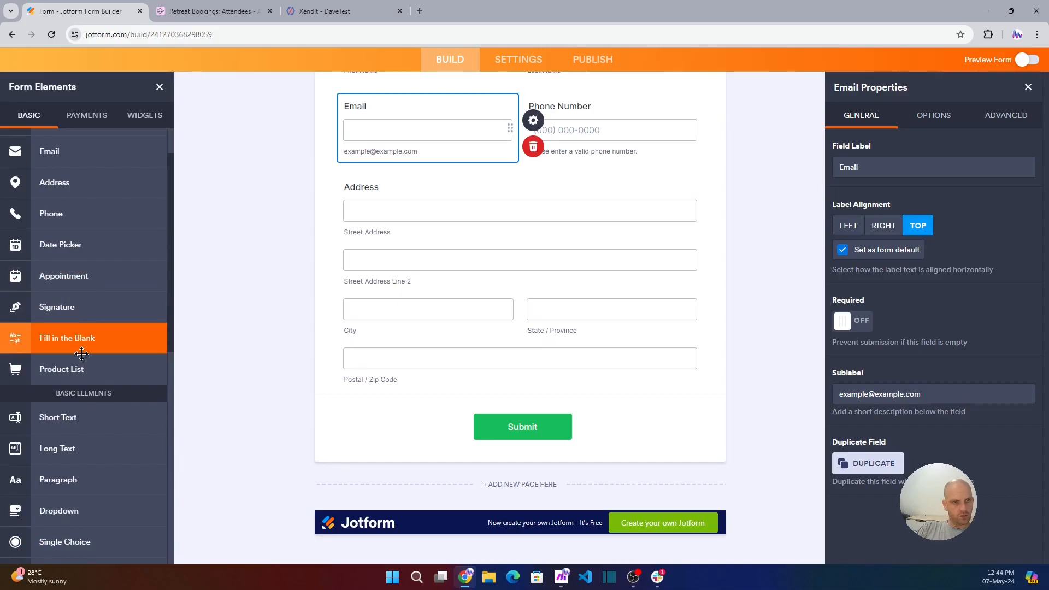
{"action": "scroll", "coordinate": [76, 507], "scroll_direction": "down", "scroll_amount": 1}
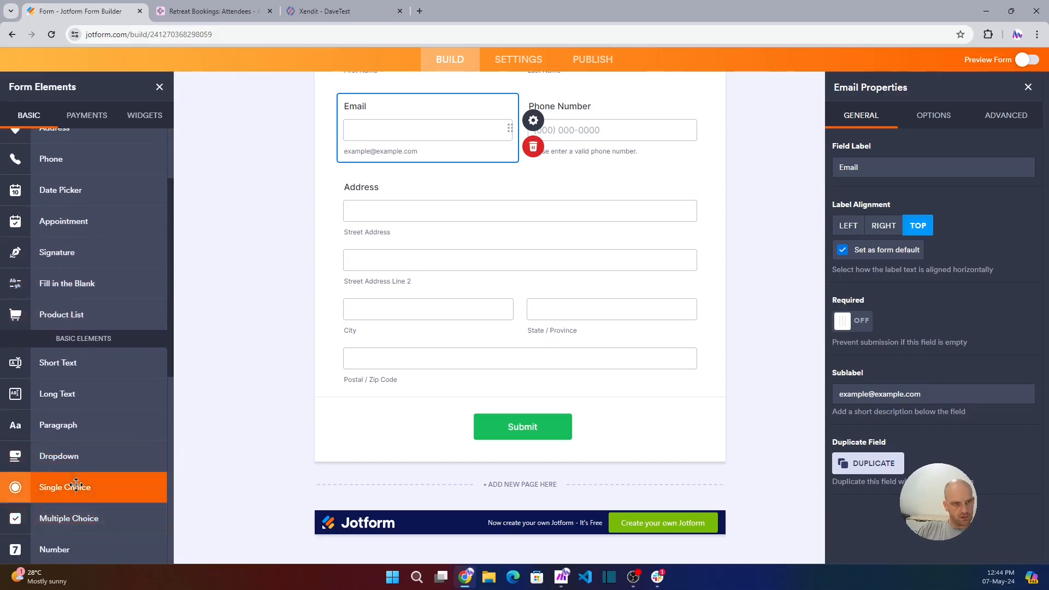
{"action": "left_click", "coordinate": [76, 484]}
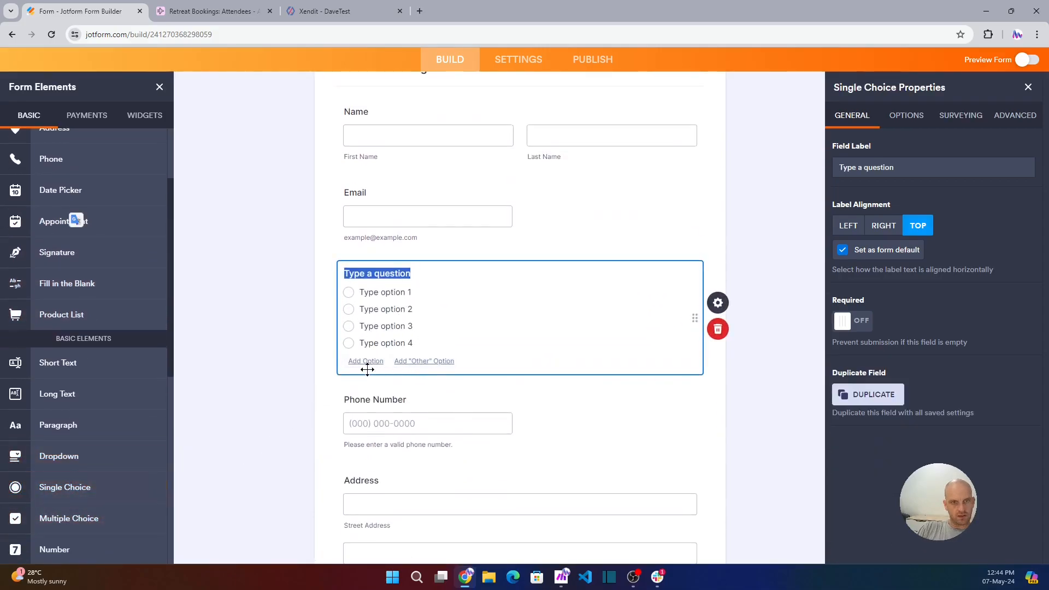
{"action": "left_click", "coordinate": [59, 455]}
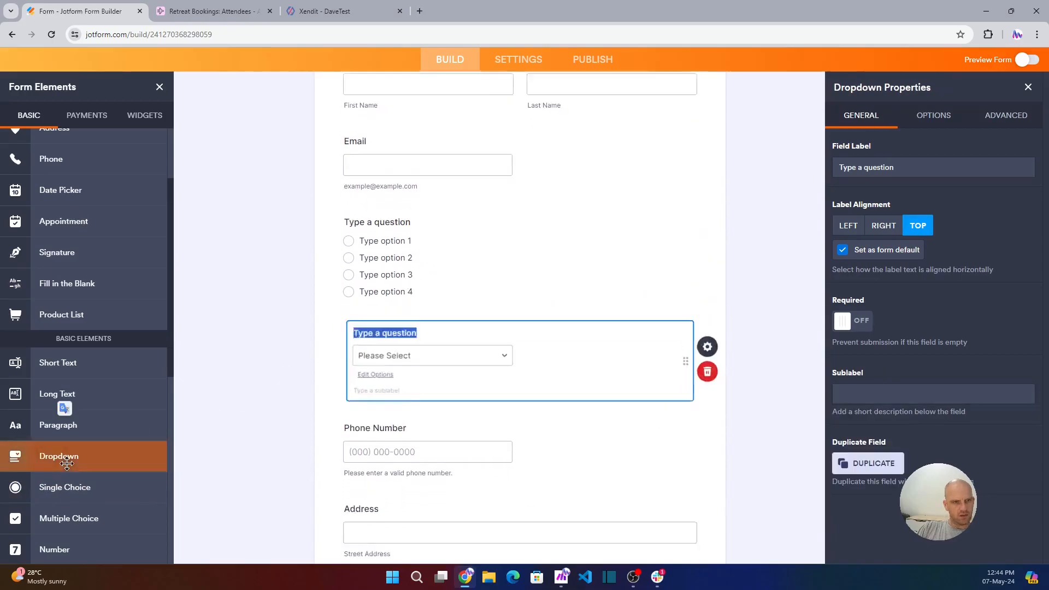
{"action": "left_click", "coordinate": [482, 208]}
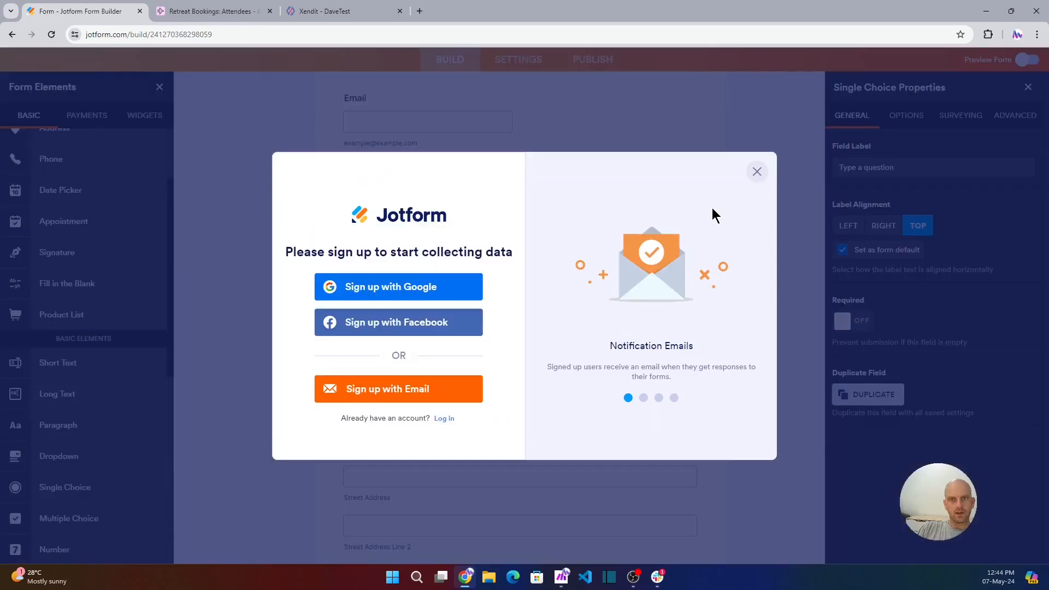
{"action": "left_click", "coordinate": [765, 172]}
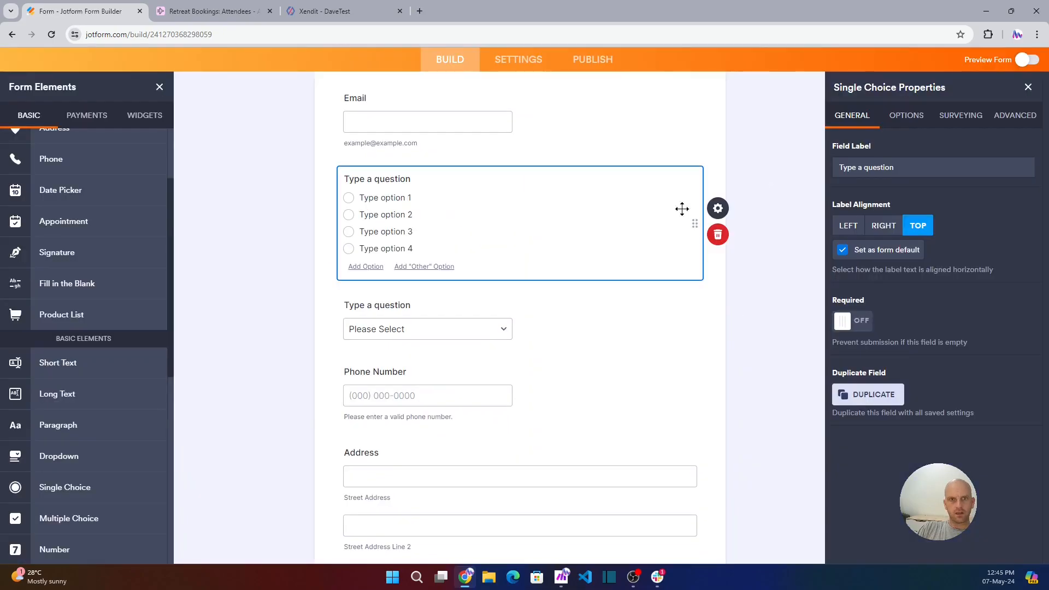
{"action": "left_click", "coordinate": [720, 242]}
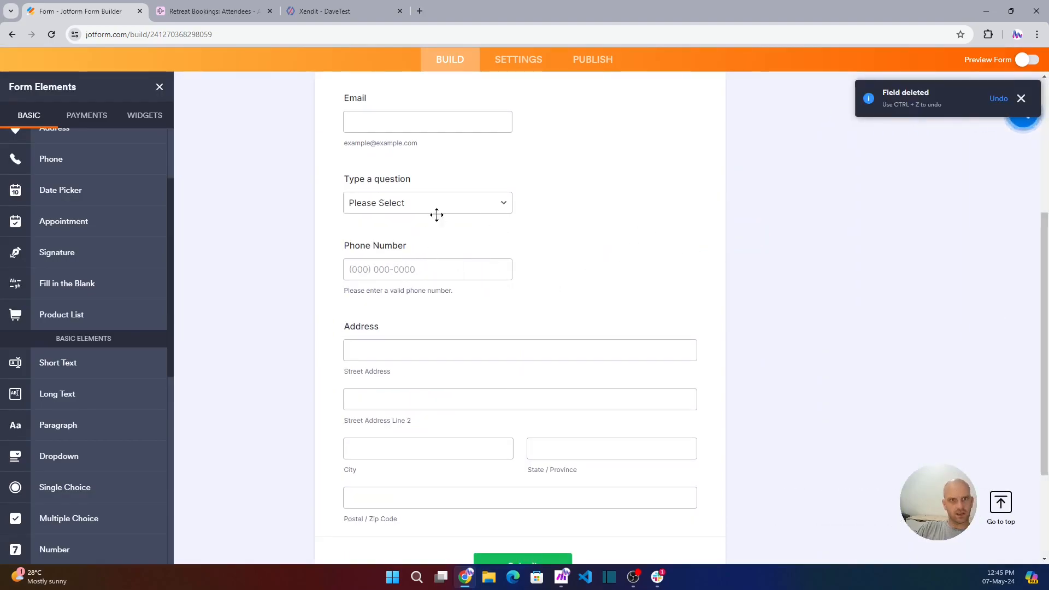
Step: Set the dropdown's options to Single, Twin and Triple, and move the dropdown below the Address field
{"action": "left_click_drag", "start_coordinate": [435, 198], "coordinate": [520, 211]}
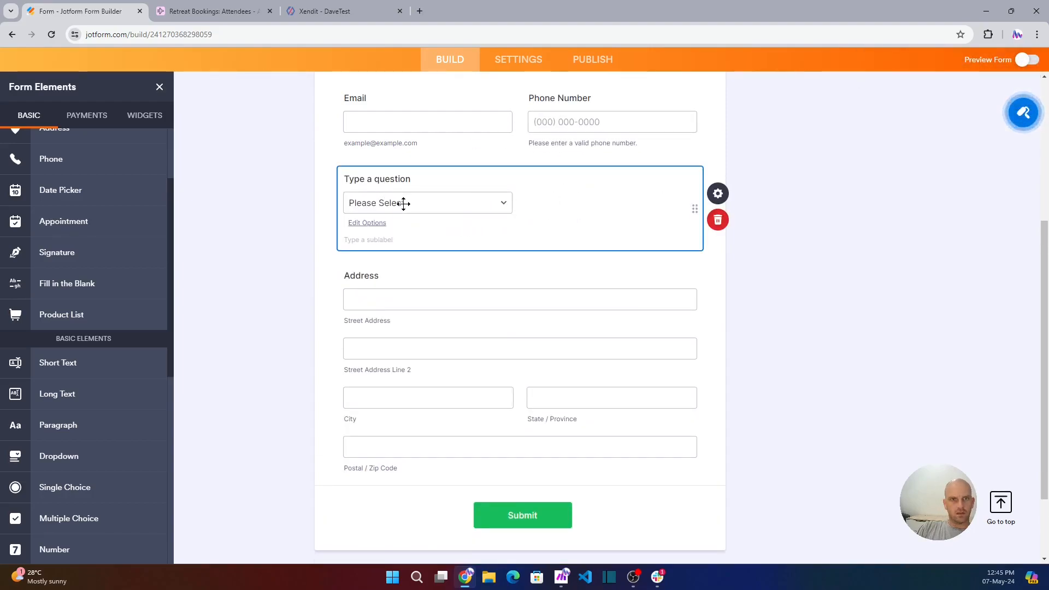
{"action": "left_click", "coordinate": [367, 222]}
{"action": "type", "text": "Single"}
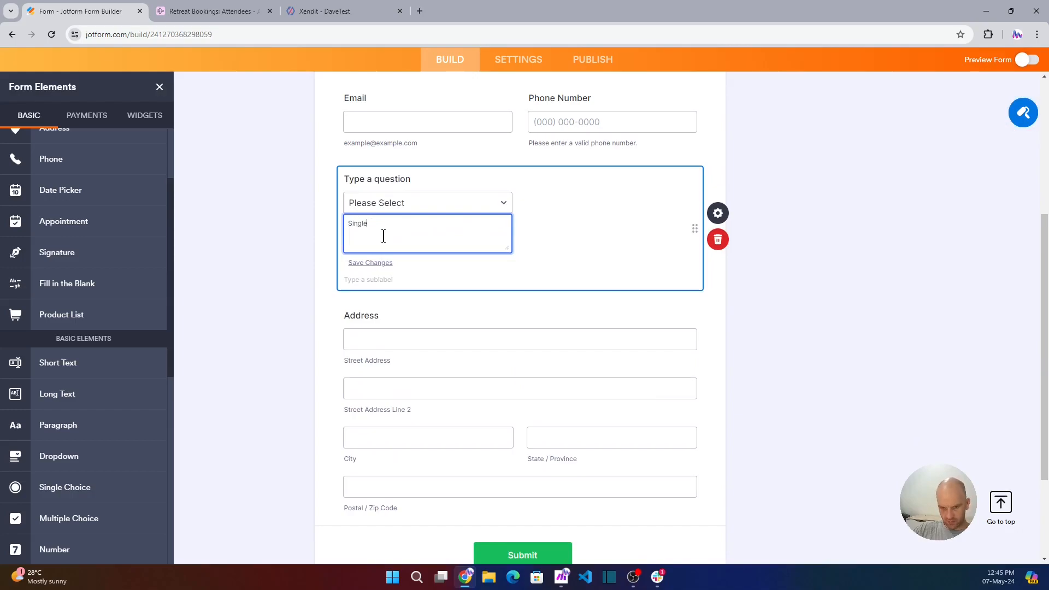
{"action": "type", "text": " Twin"}
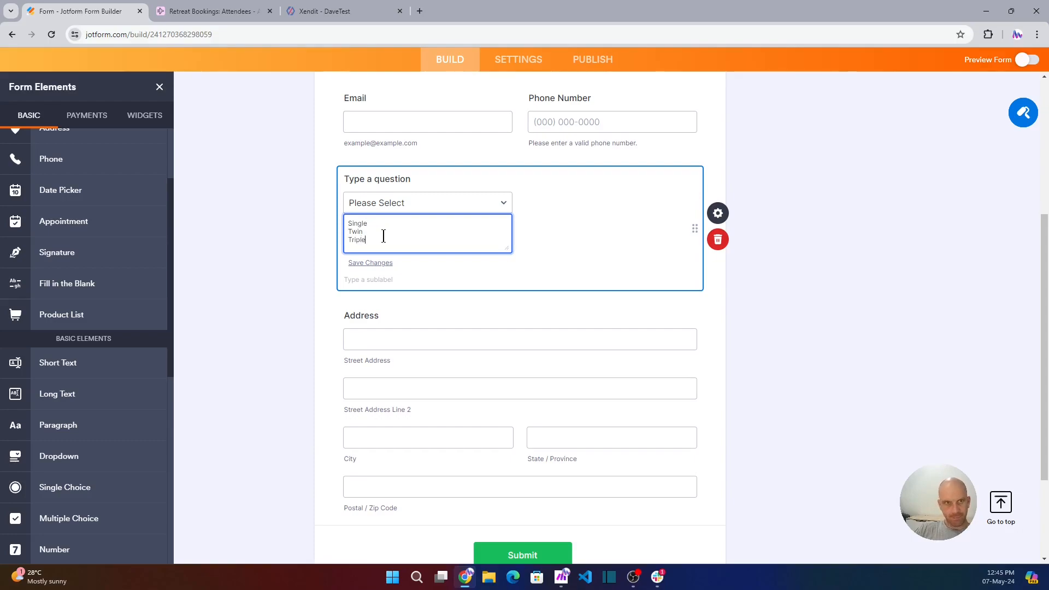
{"action": "left_click", "coordinate": [578, 234]}
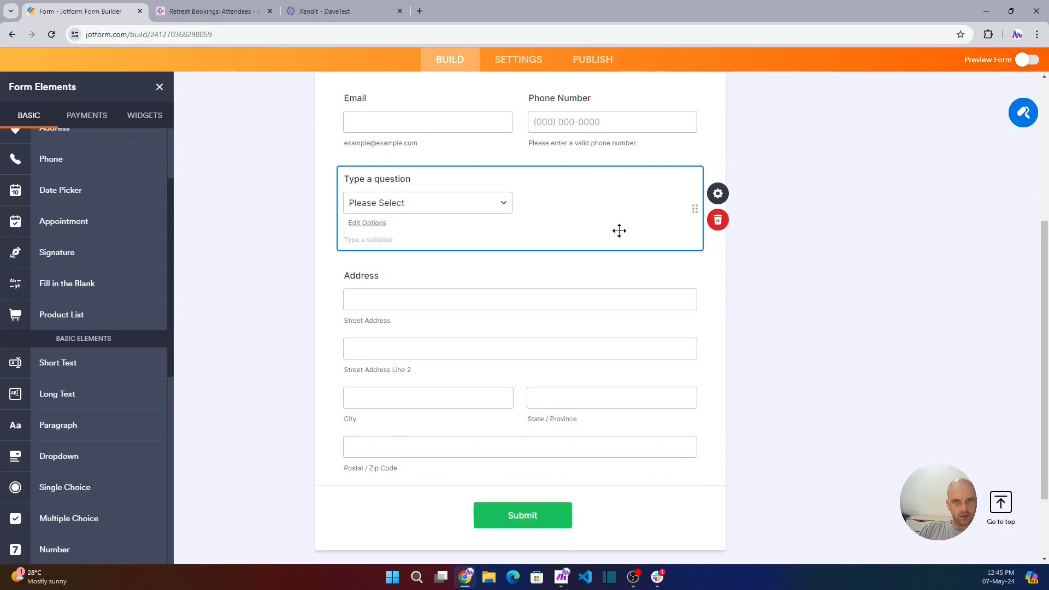
{"action": "left_click_drag", "start_coordinate": [687, 203], "coordinate": [670, 405]}
{"action": "scroll", "coordinate": [415, 409], "scroll_direction": "down", "scroll_amount": 2}
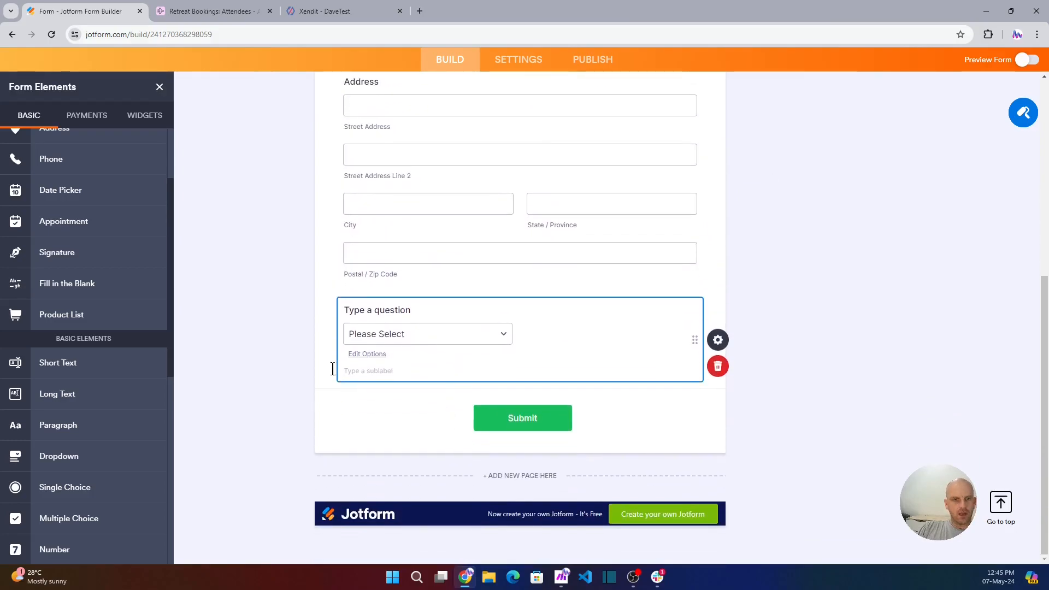
Step: Add a Short Text field labelled "Retreat ID" below the dropdown
{"action": "left_click", "coordinate": [64, 363]}
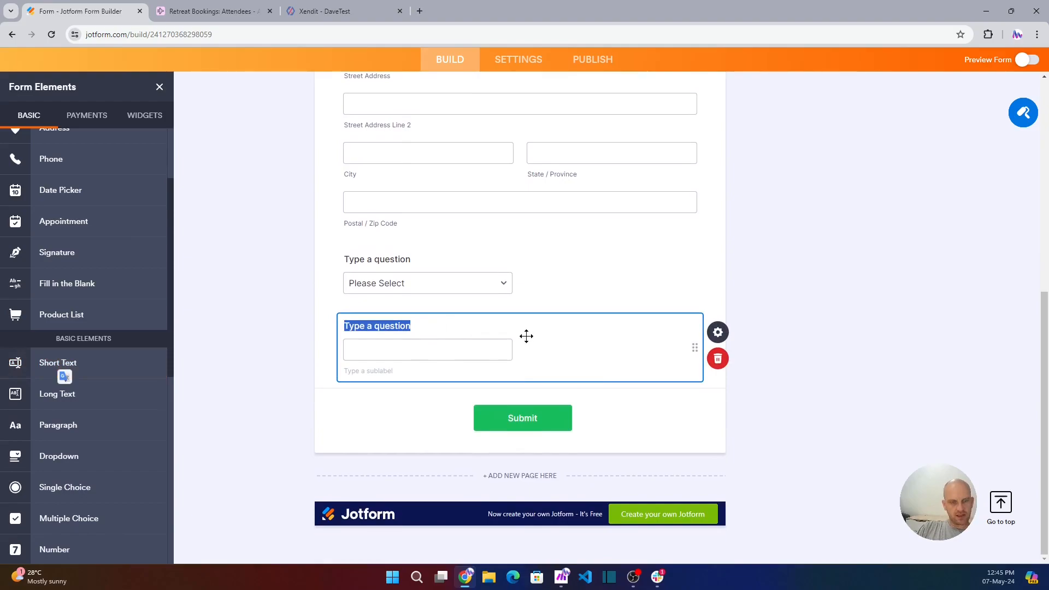
{"action": "type", "text": "Ret"}
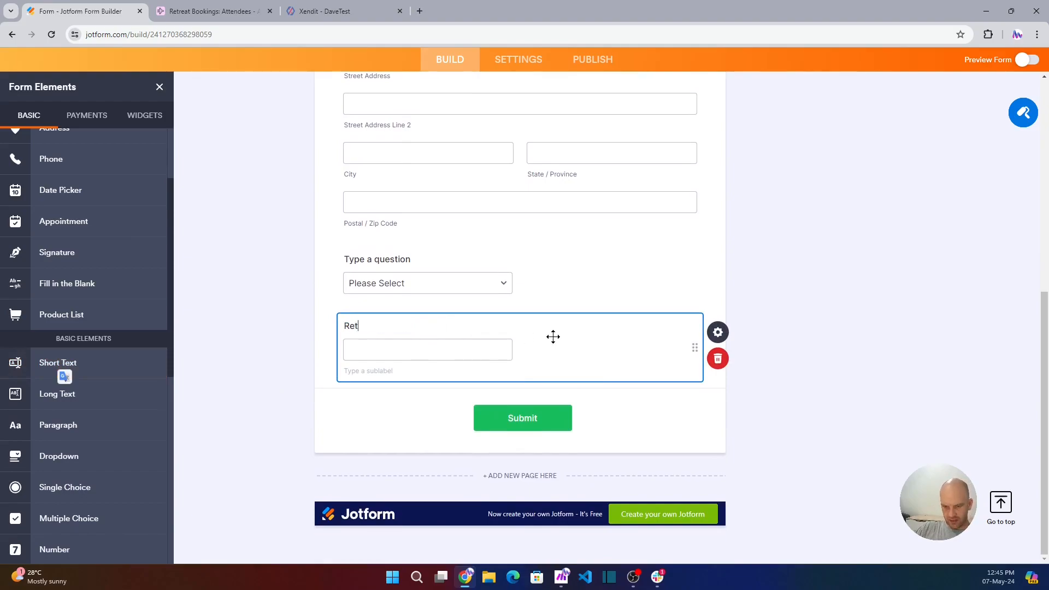
{"action": "type", "text": "reat ID"}
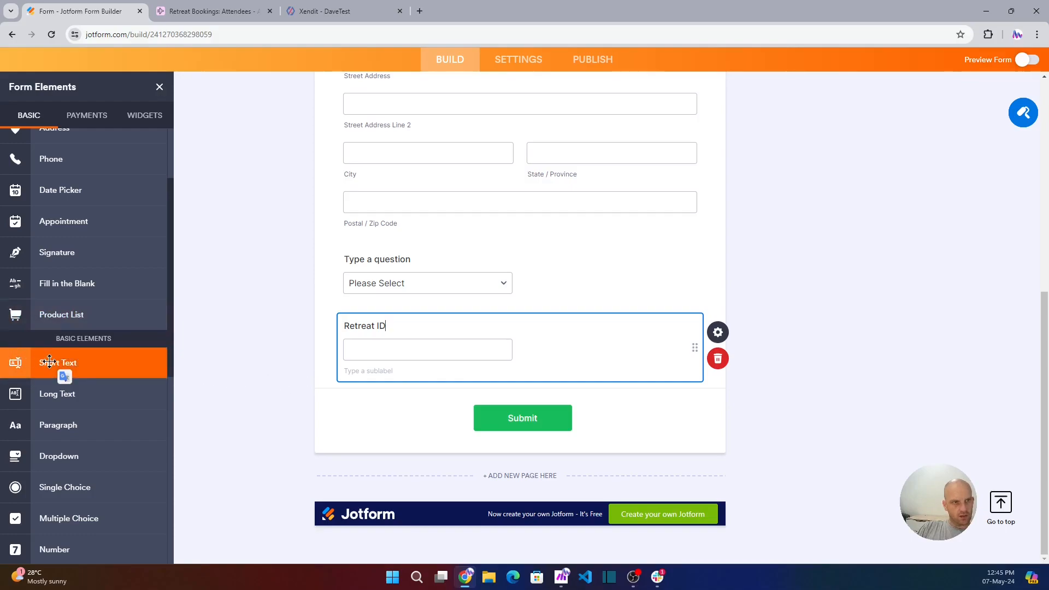
Step: Insert another Short Text field between the "Retreat Booking form" heading and the Name field
{"action": "left_click_drag", "start_coordinate": [102, 364], "coordinate": [466, 242]}
{"action": "left_click_drag", "start_coordinate": [454, 262], "coordinate": [444, 258]}
Step: Change the form's main title from "Form" to "Retreat Booking Form"
{"action": "left_click", "coordinate": [381, 197]}
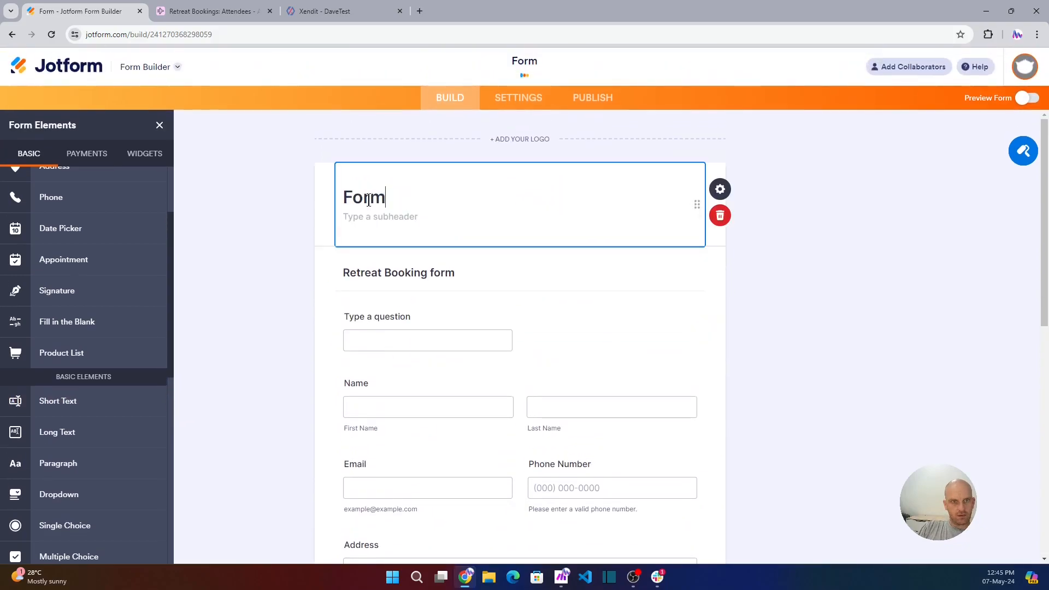
{"action": "double_click", "coordinate": [368, 199]}
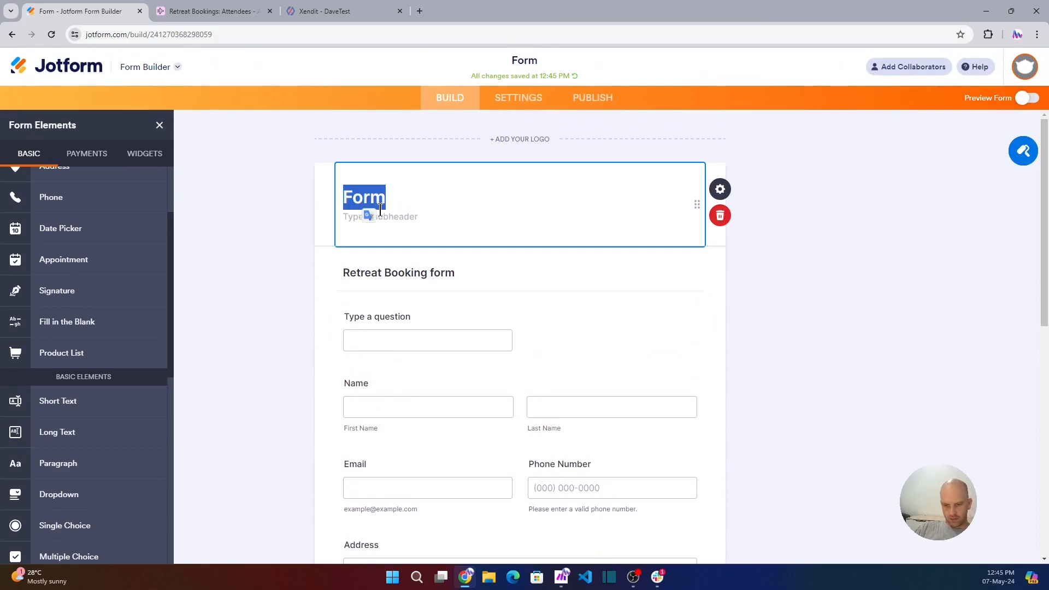
{"action": "type", "text": "Retreat"}
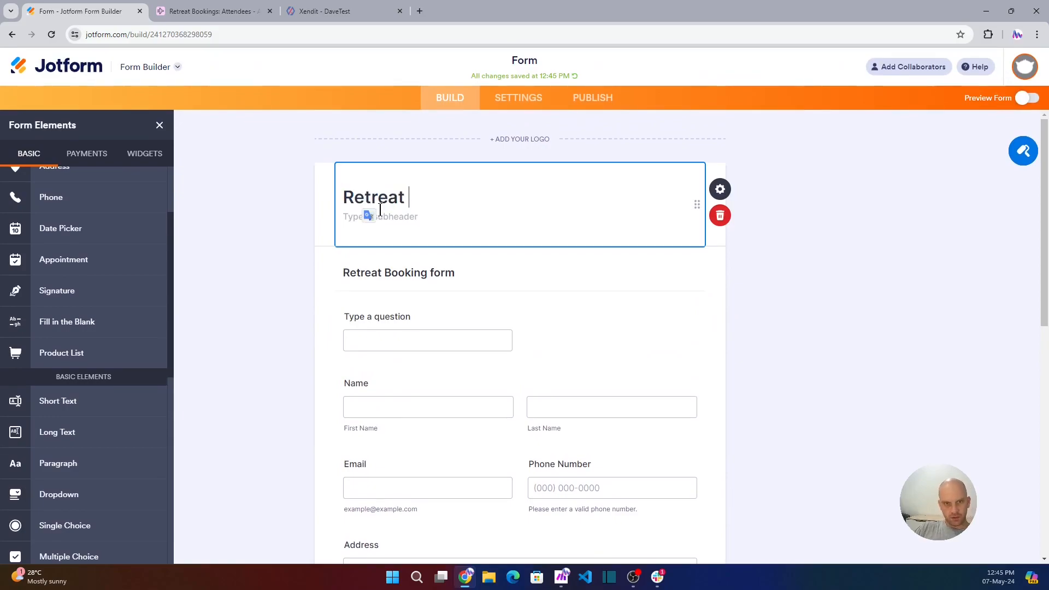
{"action": "type", "text": " Bookin"}
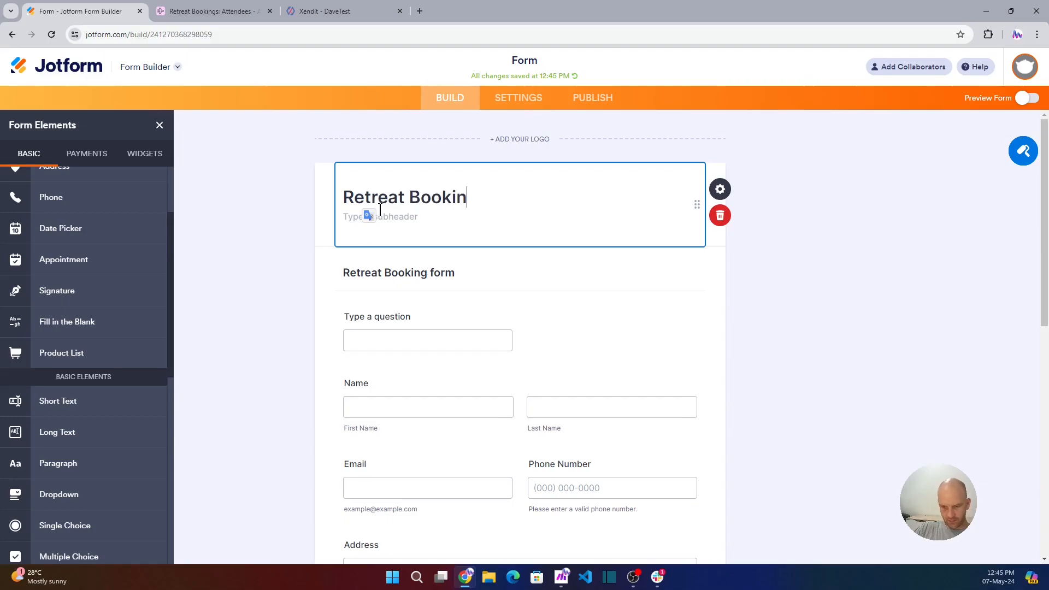
{"action": "type", "text": "g Form"}
Step: Delete the redundant "Retreat Booking form" heading beneath the main title
{"action": "left_click", "coordinate": [485, 278]}
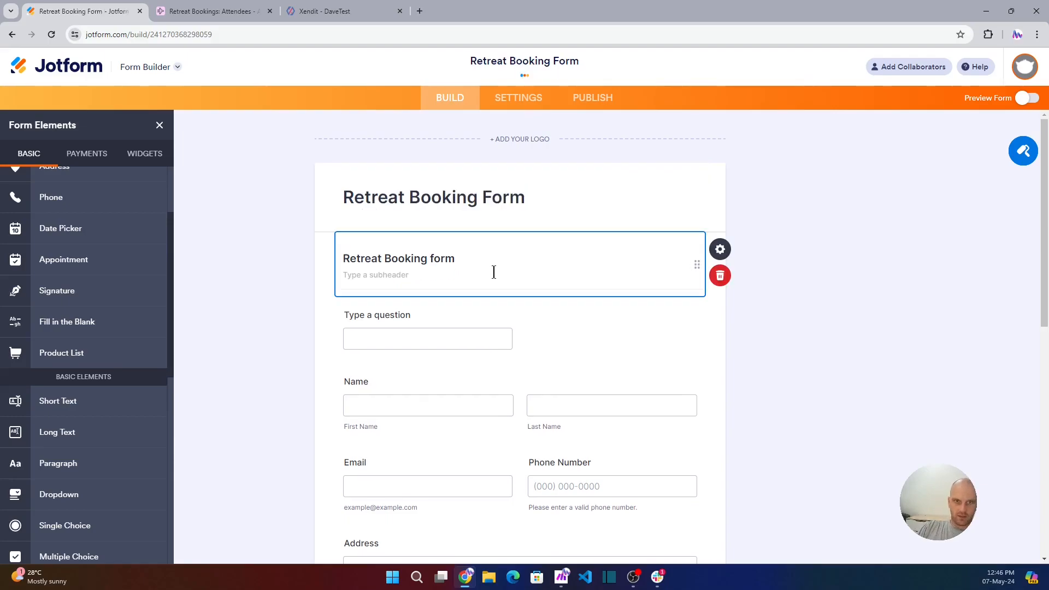
{"action": "left_click", "coordinate": [720, 249]}
{"action": "left_click", "coordinate": [720, 275]}
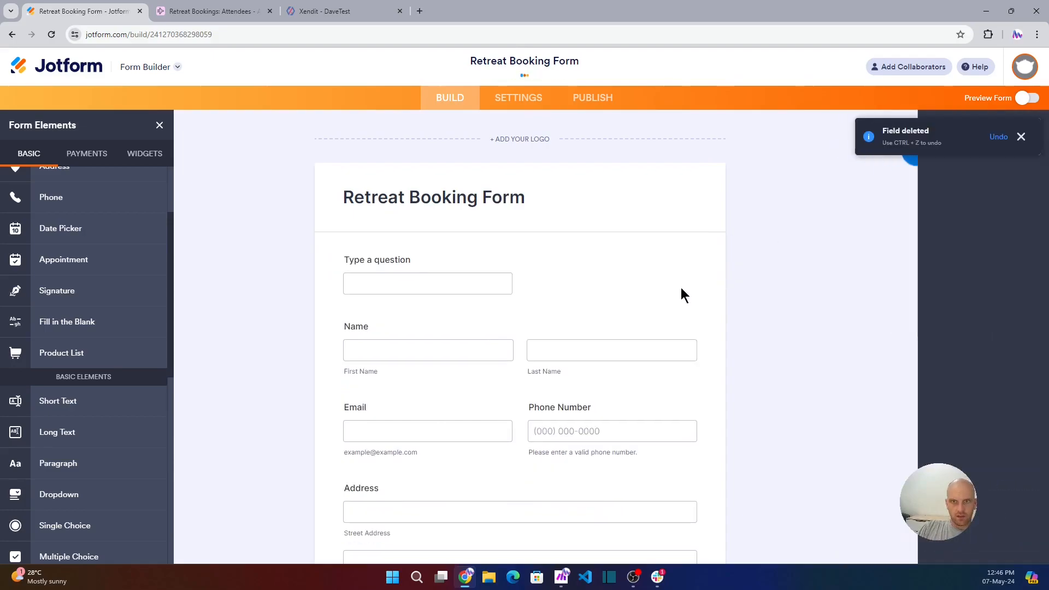
Step: Label the Short Text field above Name "Retreat Name"
{"action": "left_click", "coordinate": [393, 255]}
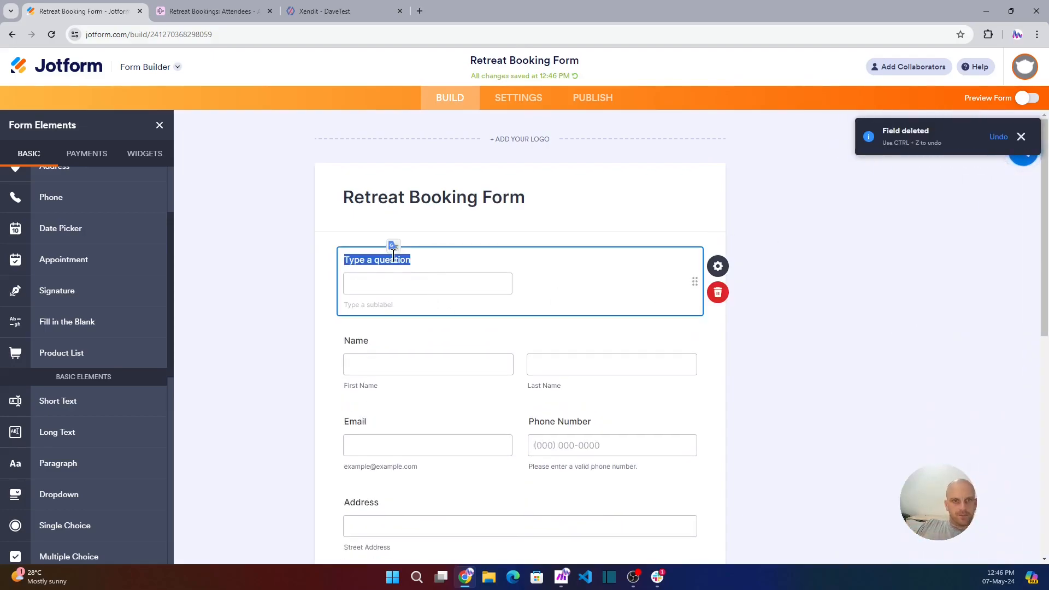
{"action": "type", "text": "Retre"}
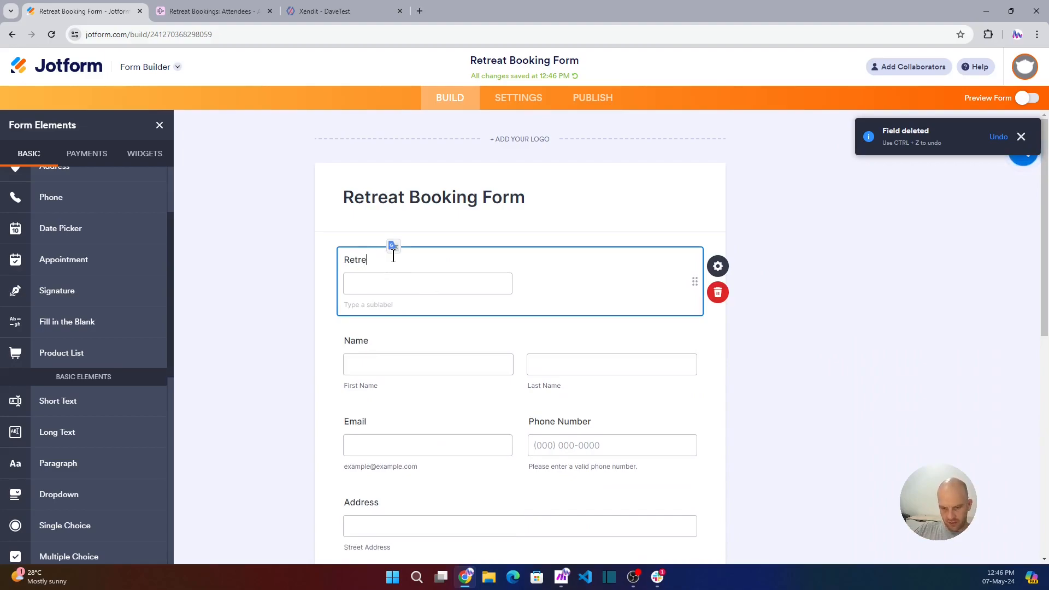
{"action": "type", "text": "at Name"}
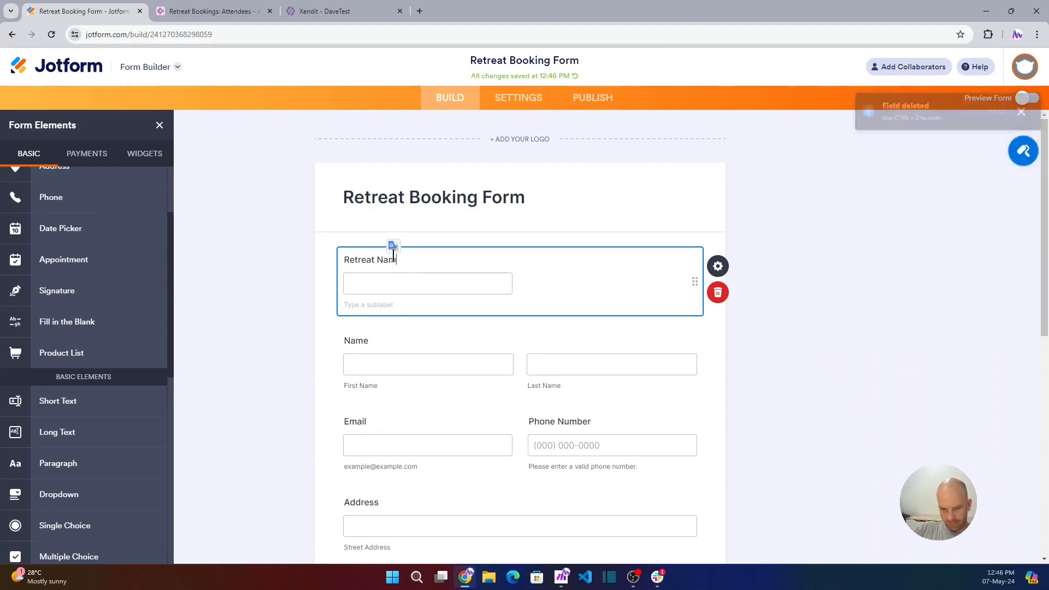
Step: Make the Retreat Name field read-only in its advanced properties and dismiss the sign-up prompt
{"action": "left_click", "coordinate": [718, 266]}
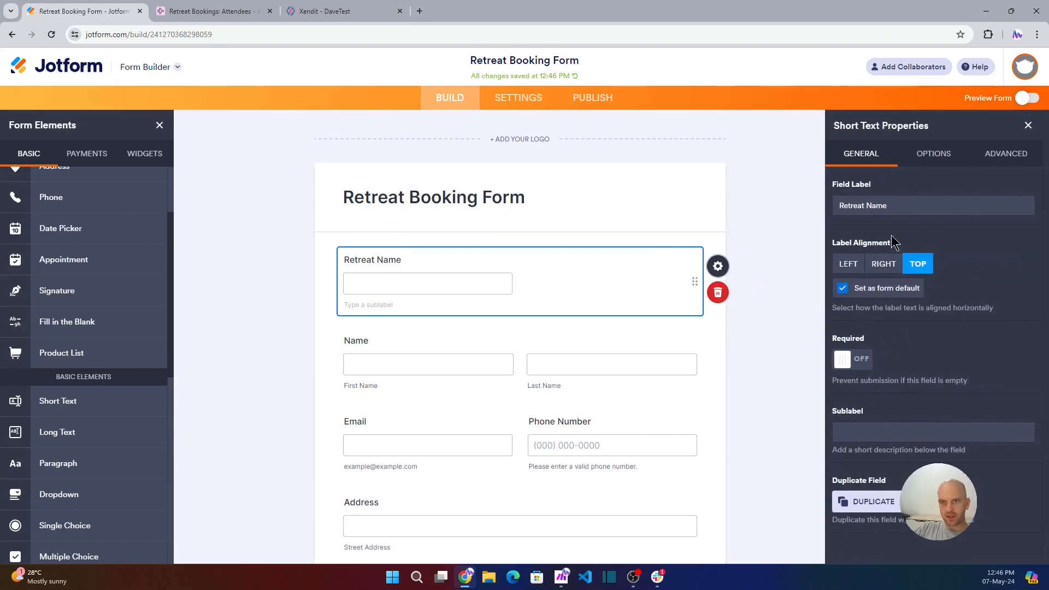
{"action": "left_click", "coordinate": [942, 155]}
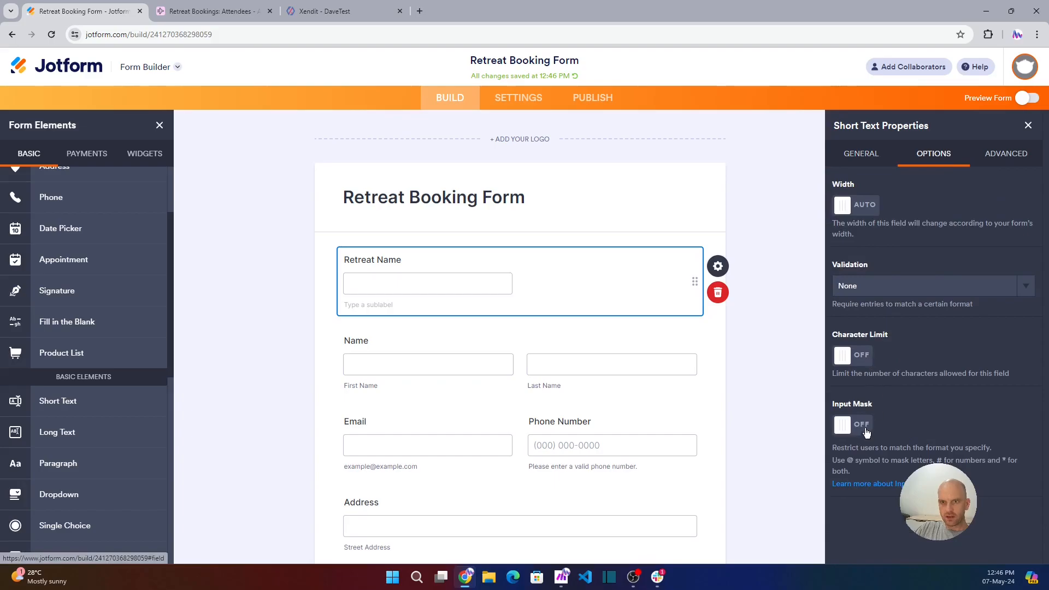
{"action": "left_click", "coordinate": [976, 162]}
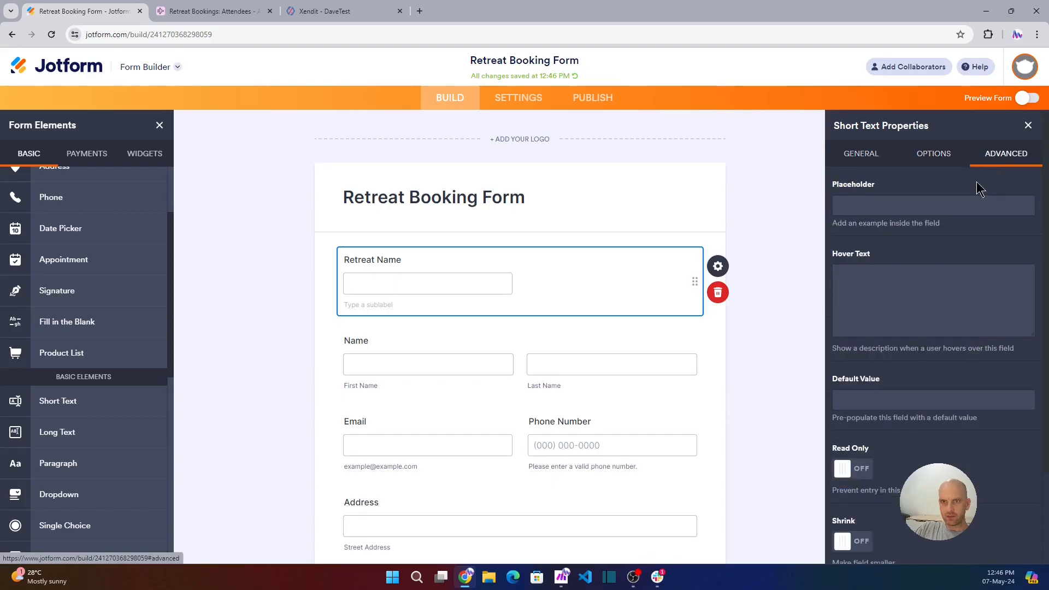
{"action": "scroll", "coordinate": [923, 434], "scroll_direction": "down", "scroll_amount": 1}
{"action": "left_click", "coordinate": [867, 416]}
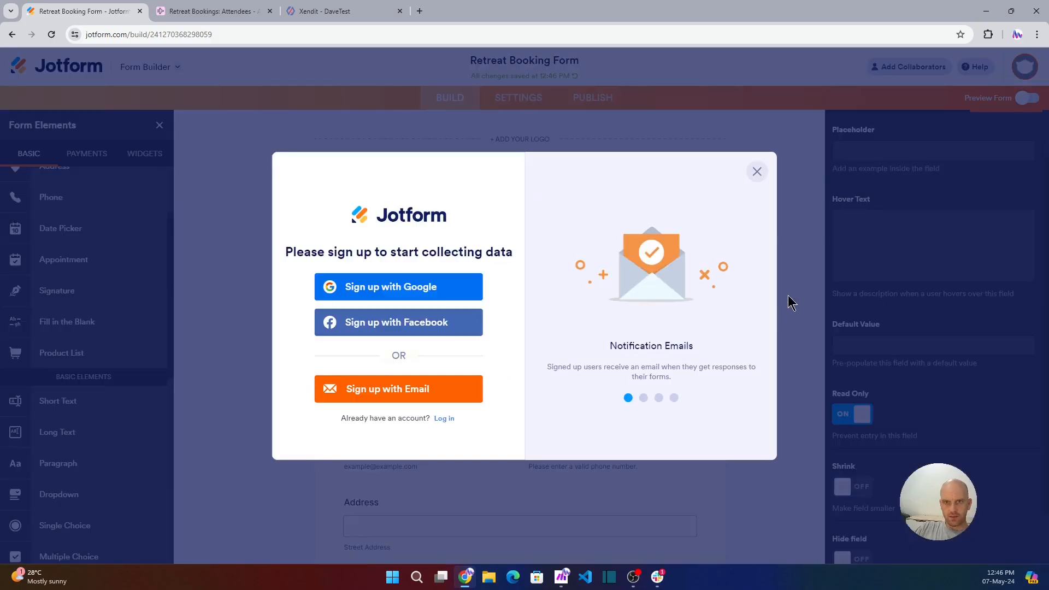
{"action": "left_click", "coordinate": [756, 172]}
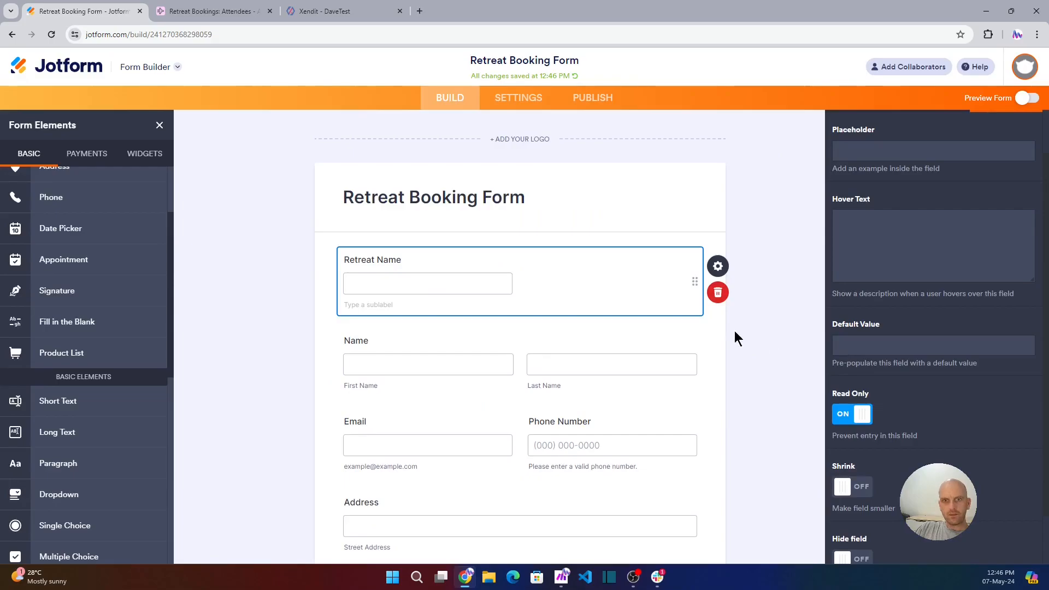
Step: Make the Retreat ID field at the end of the form read-only in its advanced properties
{"action": "scroll", "coordinate": [735, 330], "scroll_direction": "down", "scroll_amount": 8}
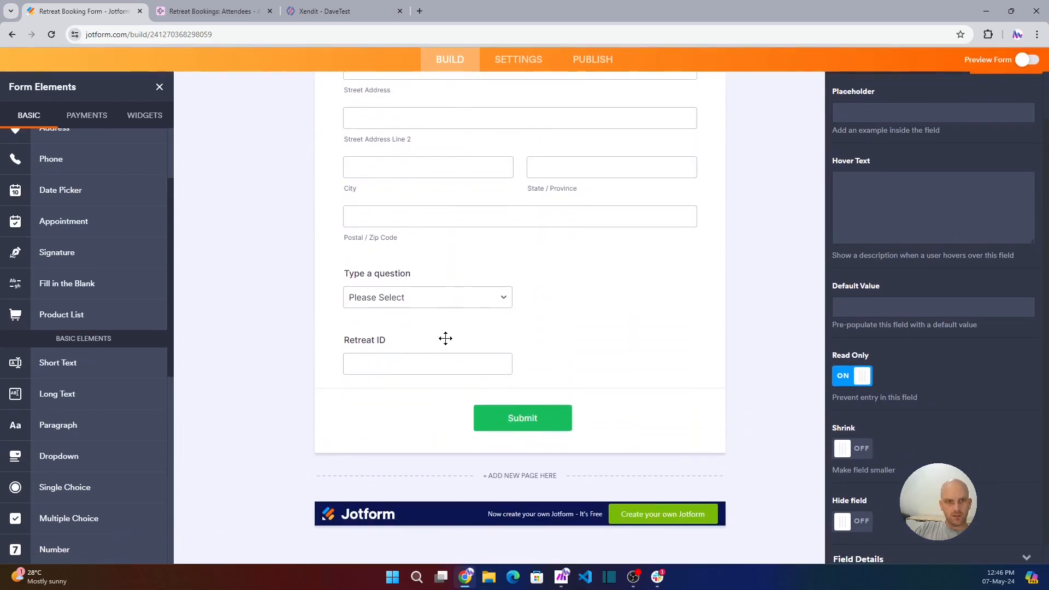
{"action": "left_click", "coordinate": [505, 352]}
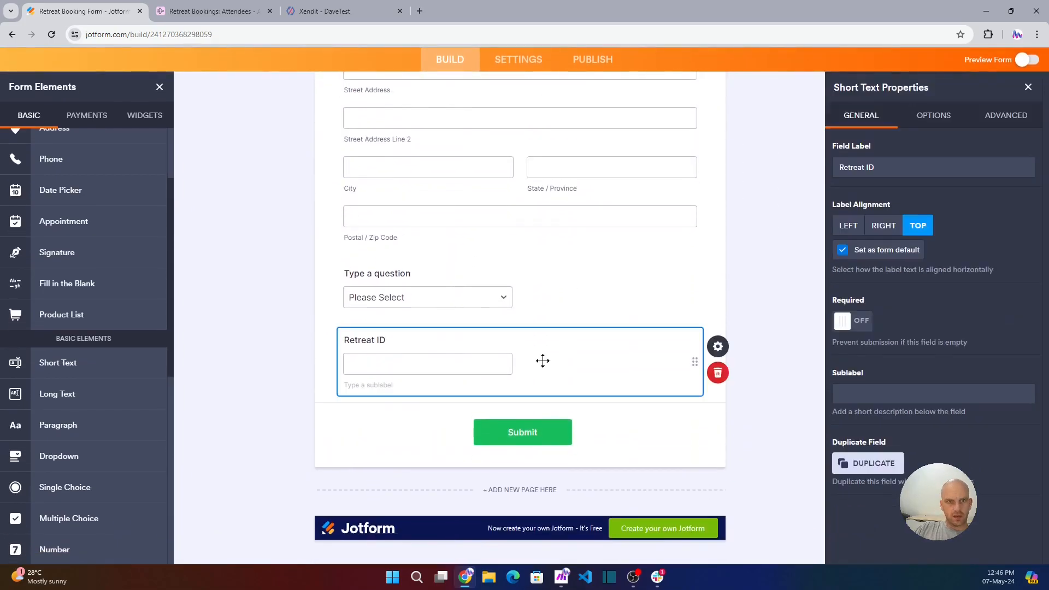
{"action": "left_click", "coordinate": [717, 346]}
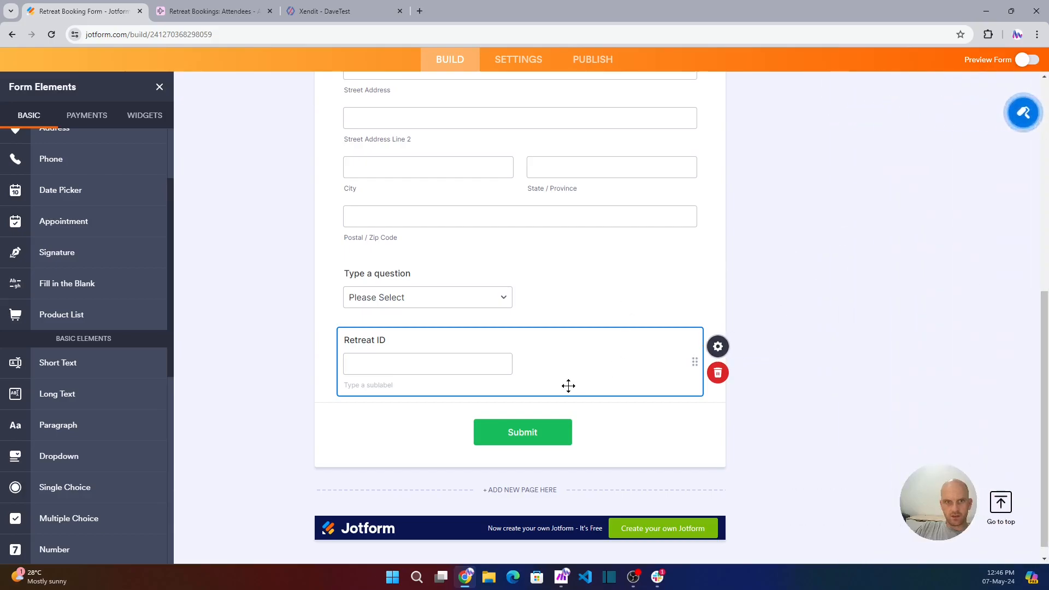
{"action": "left_click", "coordinate": [717, 345]}
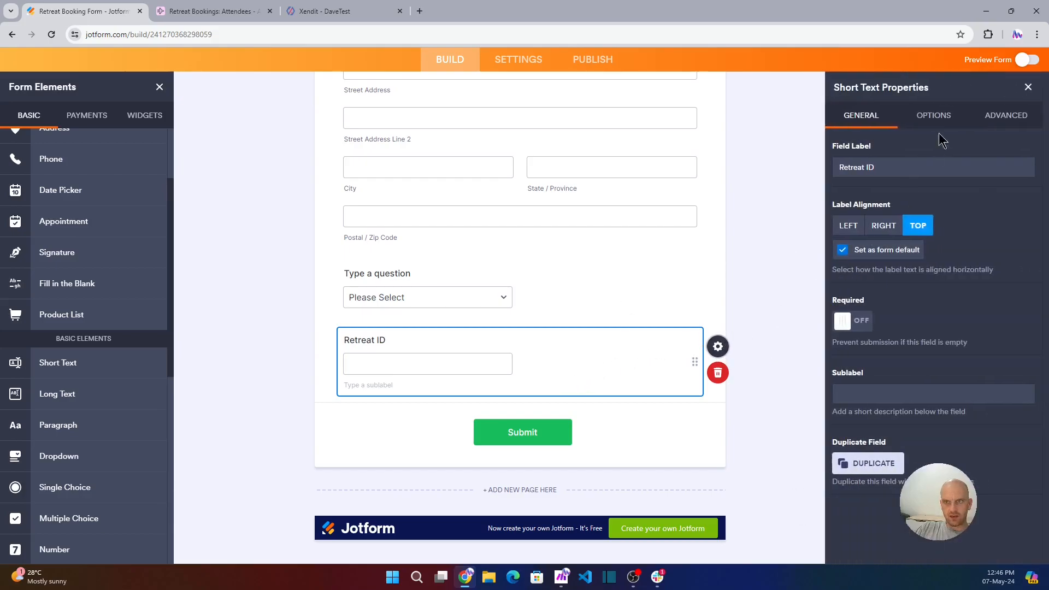
{"action": "left_click", "coordinate": [1006, 115]}
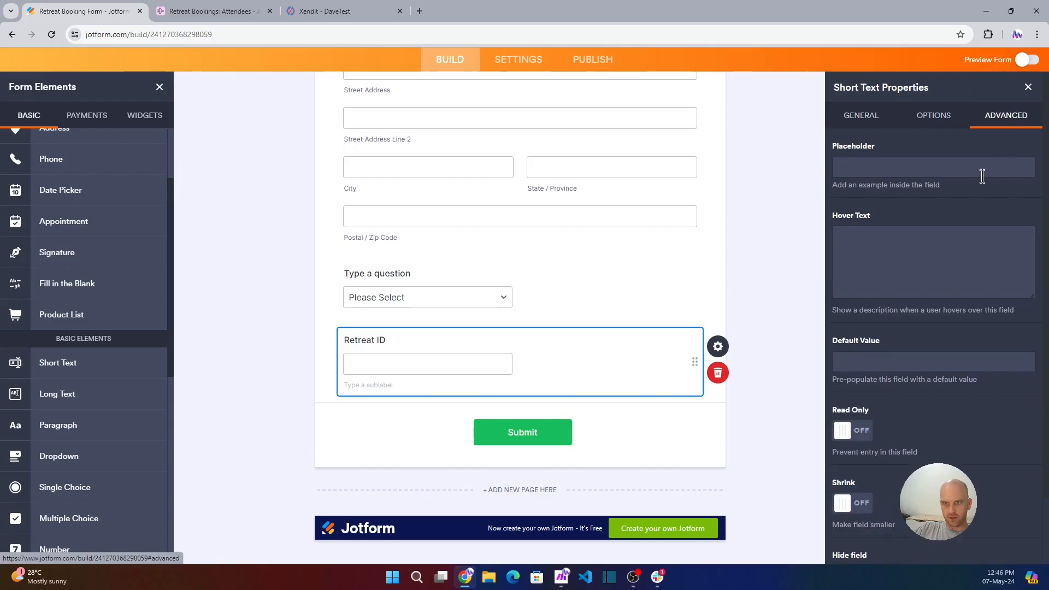
{"action": "scroll", "coordinate": [896, 426], "scroll_direction": "down", "scroll_amount": 2}
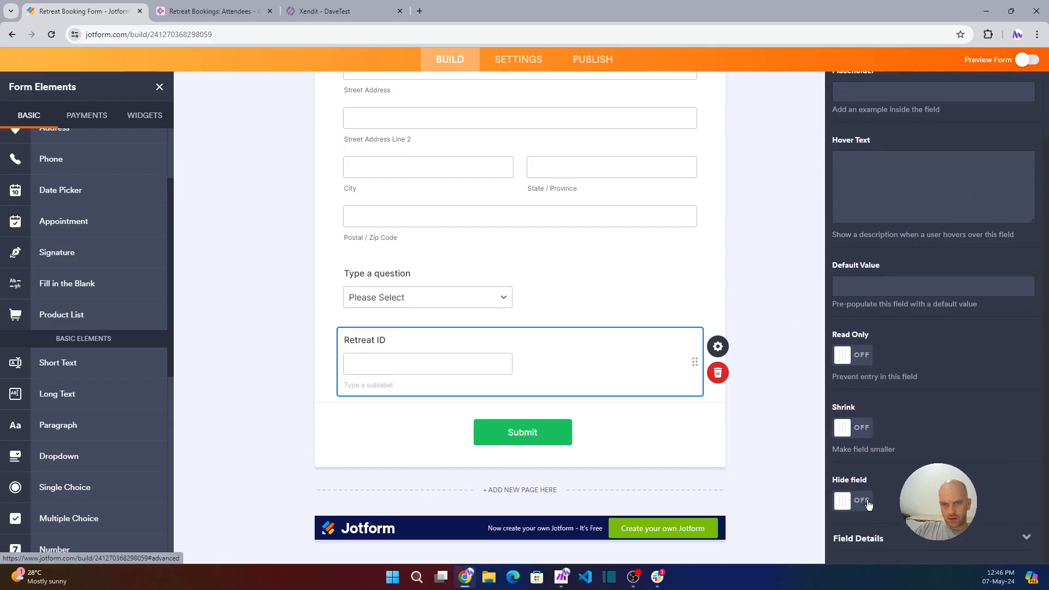
{"action": "left_click", "coordinate": [861, 360]}
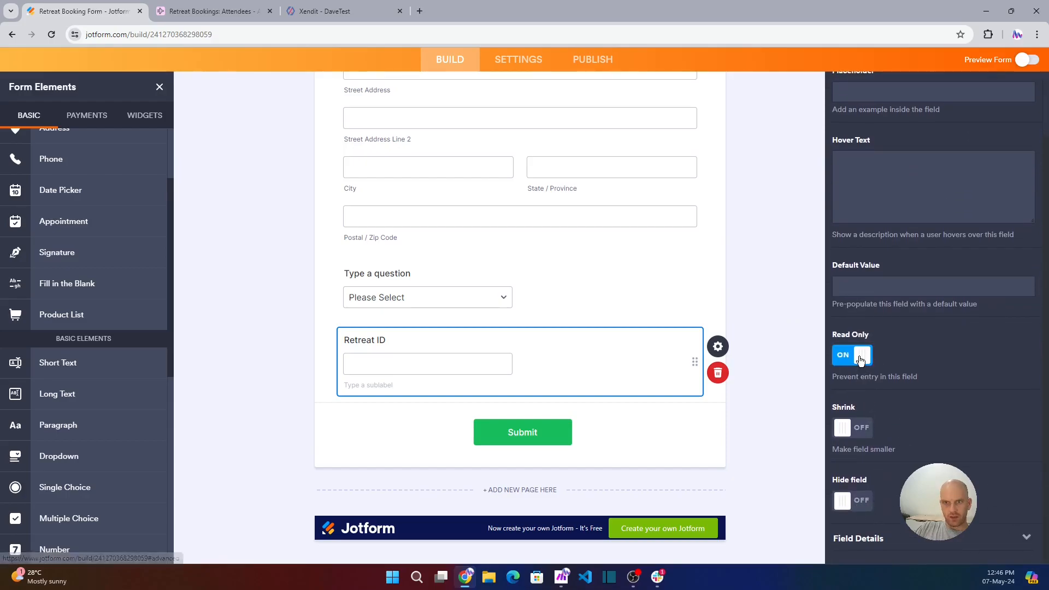
Step: Find the Airtable integration in the form's settings by searching for "airtable" and open its setup
{"action": "scroll", "coordinate": [573, 351], "scroll_direction": "up", "scroll_amount": 6}
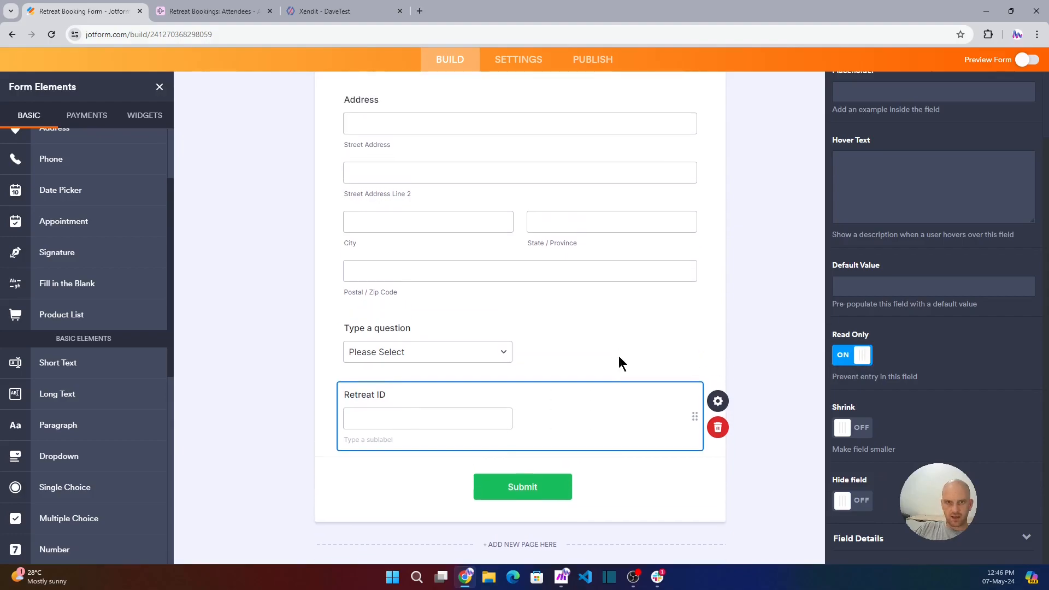
{"action": "scroll", "coordinate": [549, 305], "scroll_direction": "up", "scroll_amount": 2}
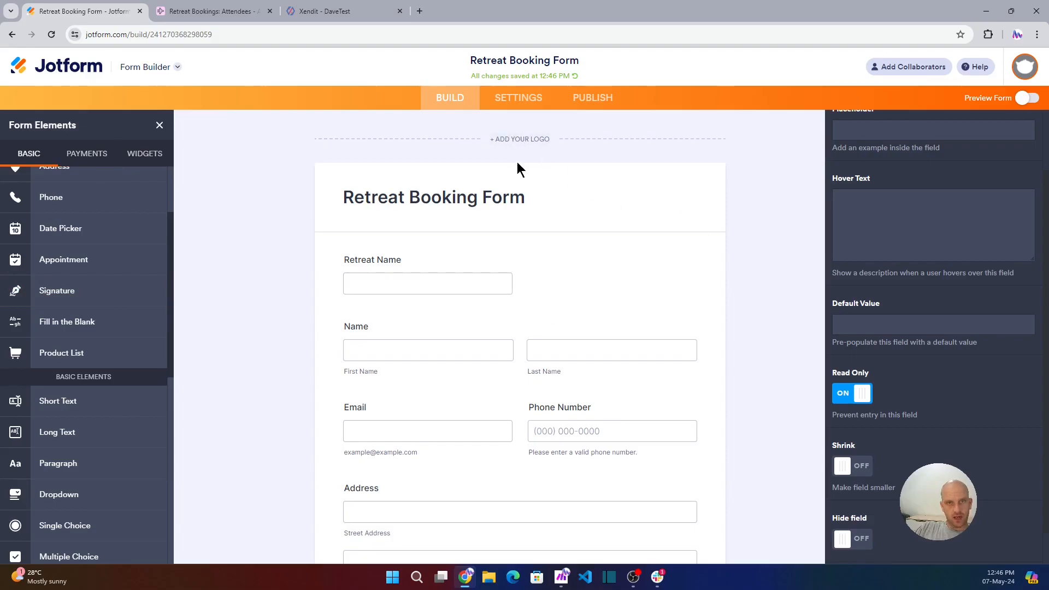
{"action": "left_click", "coordinate": [519, 99]}
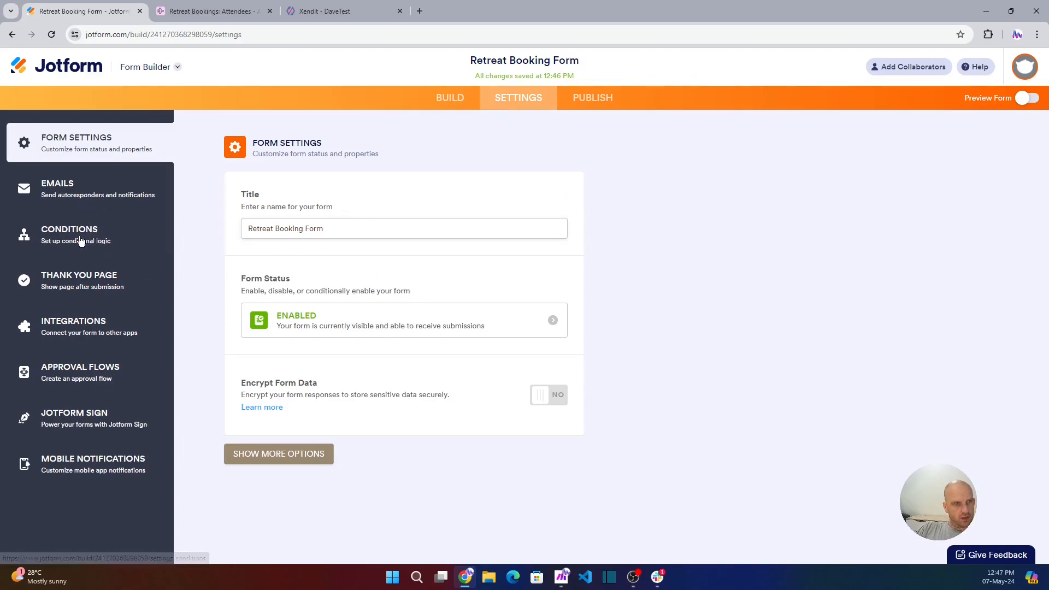
{"action": "left_click", "coordinate": [86, 326]}
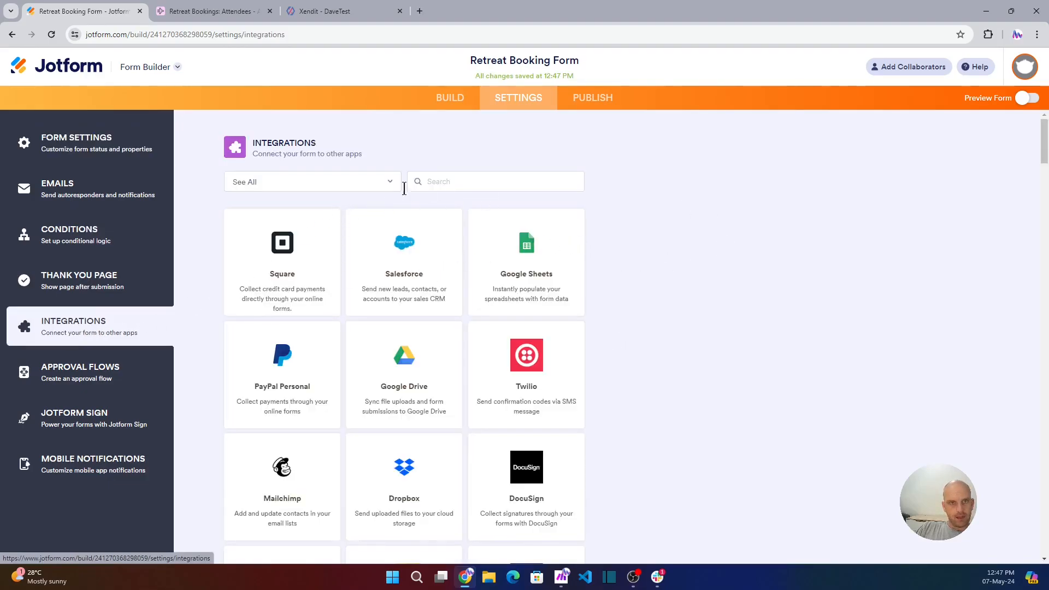
{"action": "type", "text": "i"}
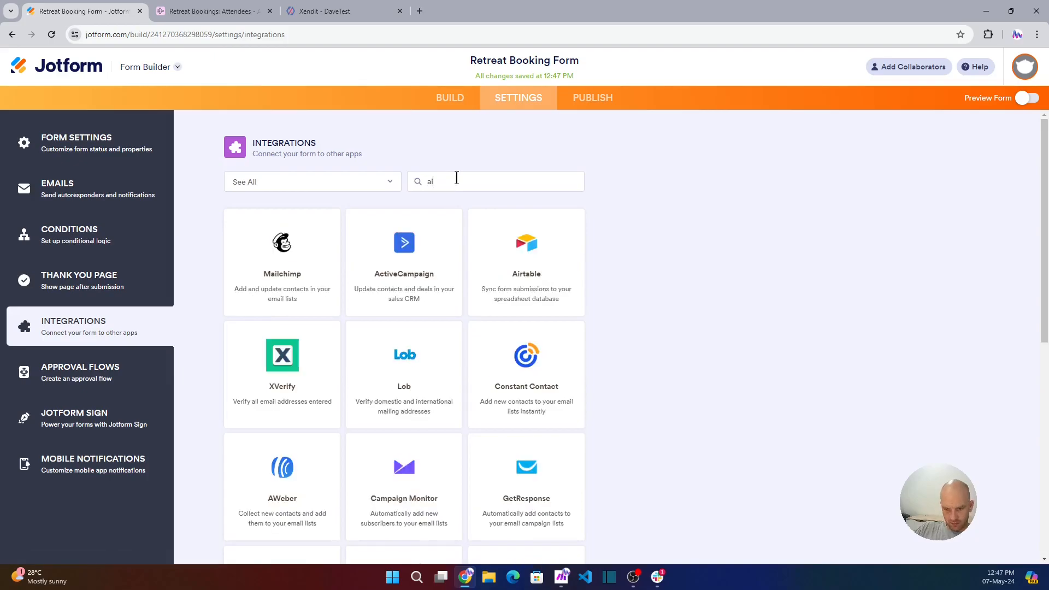
{"action": "type", "text": "rtable"}
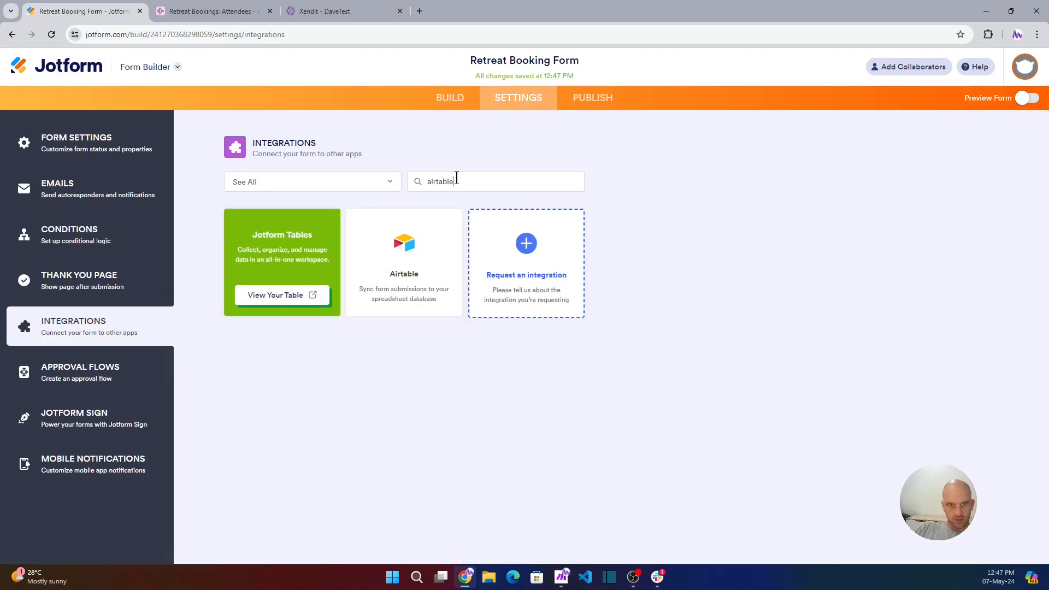
{"action": "left_click", "coordinate": [392, 267]}
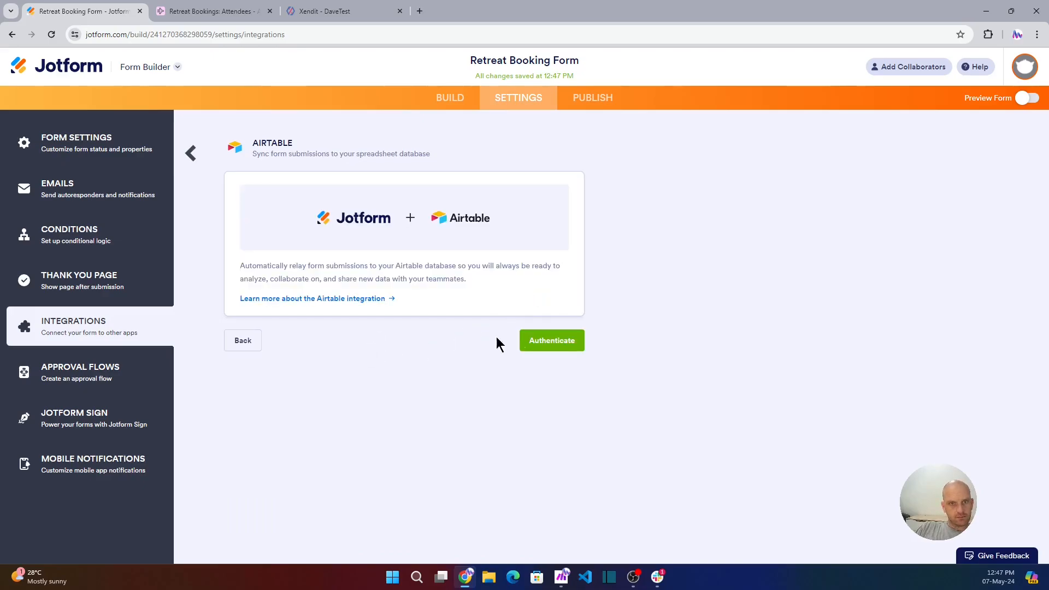
Step: Start the Airtable authentication, log in to Jotform with the account email and stored password, and save the login in the browser
{"action": "left_click", "coordinate": [547, 340]}
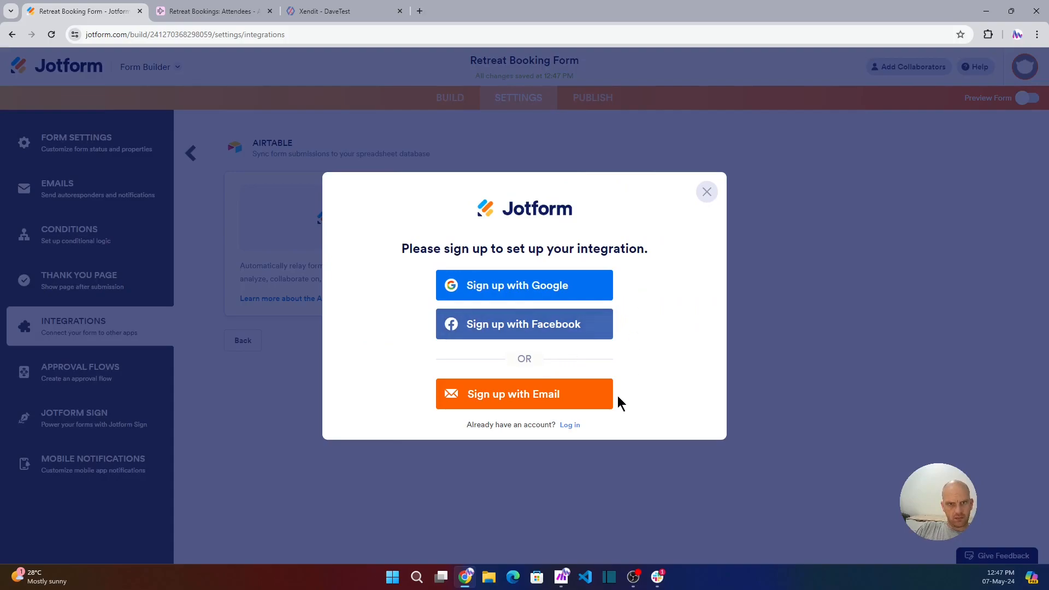
{"action": "left_click", "coordinate": [570, 425]}
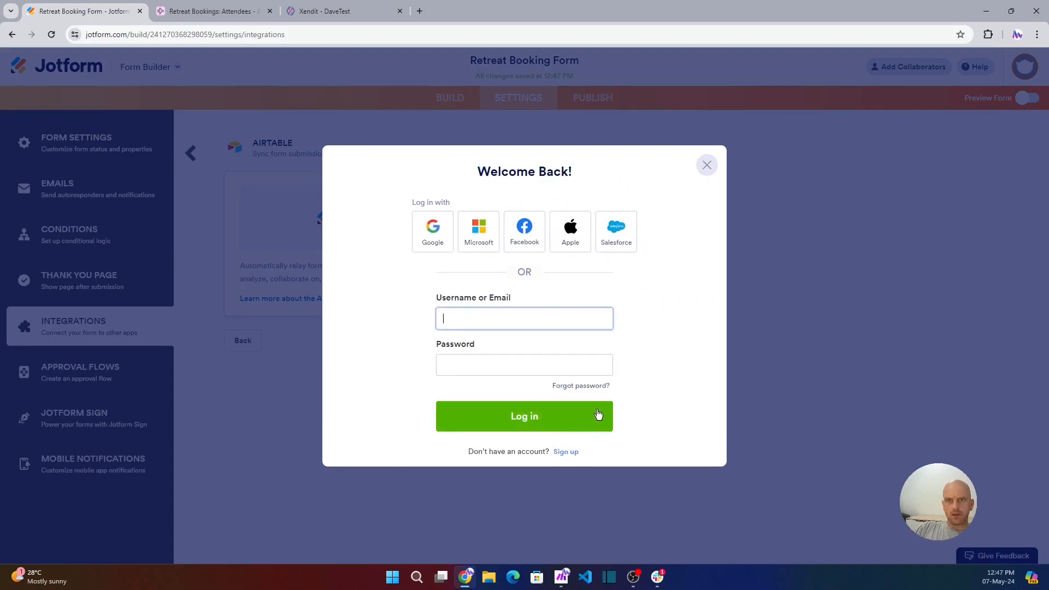
{"action": "triple_click", "coordinate": [524, 320]}
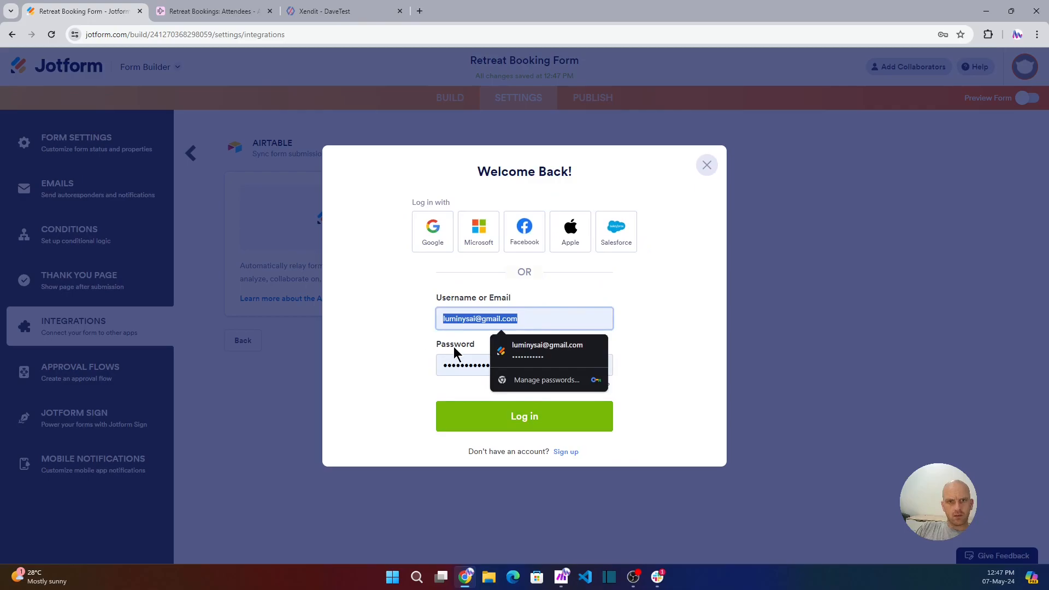
{"action": "type", "text": "da"}
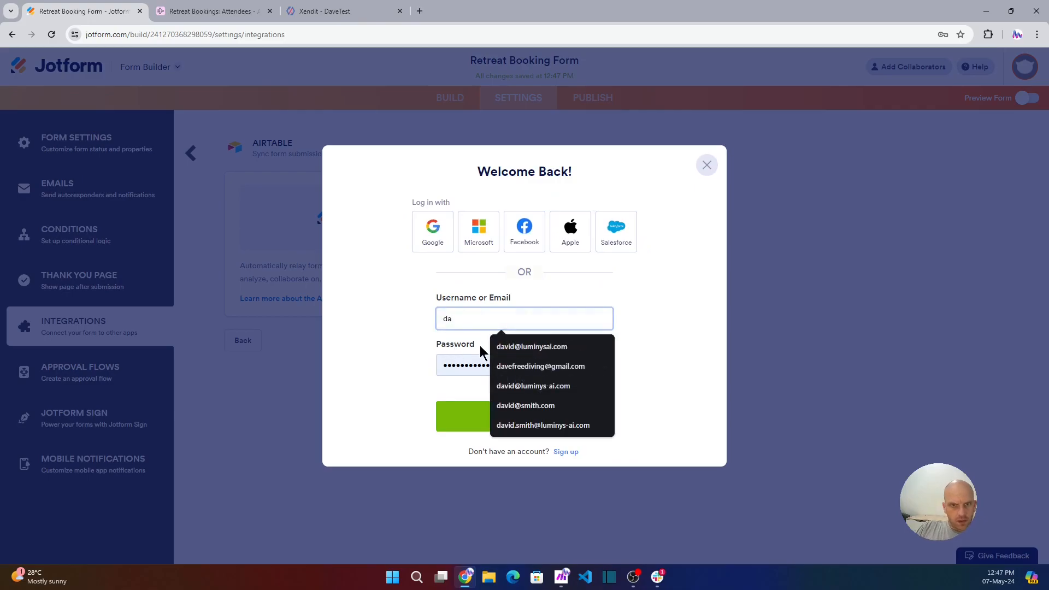
{"action": "left_click", "coordinate": [538, 347]}
{"action": "left_click", "coordinate": [538, 425]}
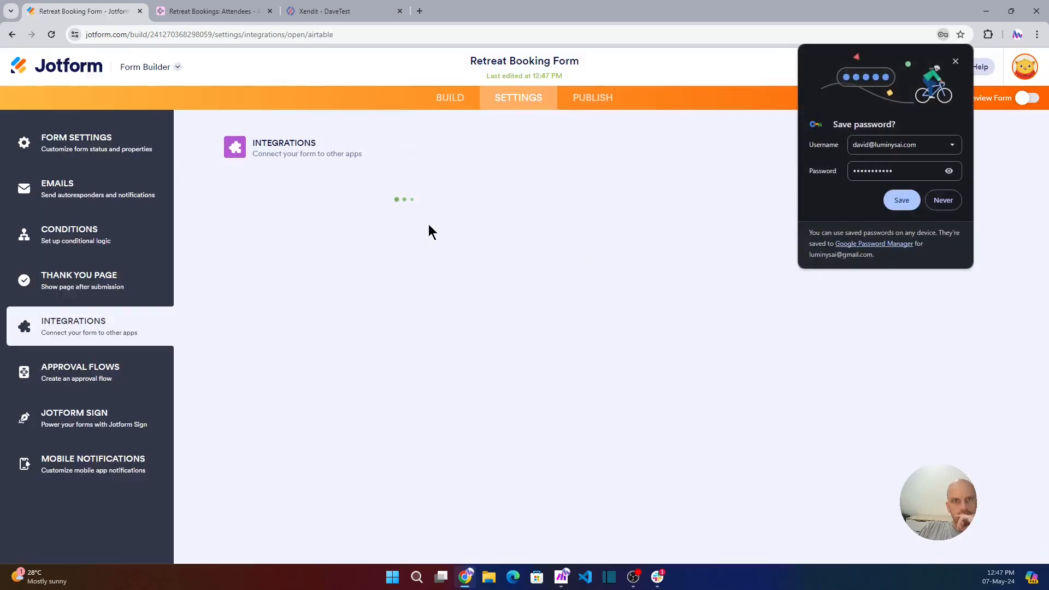
{"action": "left_click", "coordinate": [901, 200]}
Step: Authenticate the Airtable connection and grant Jotform access to the Retreat Bookings base
{"action": "left_click", "coordinate": [554, 348]}
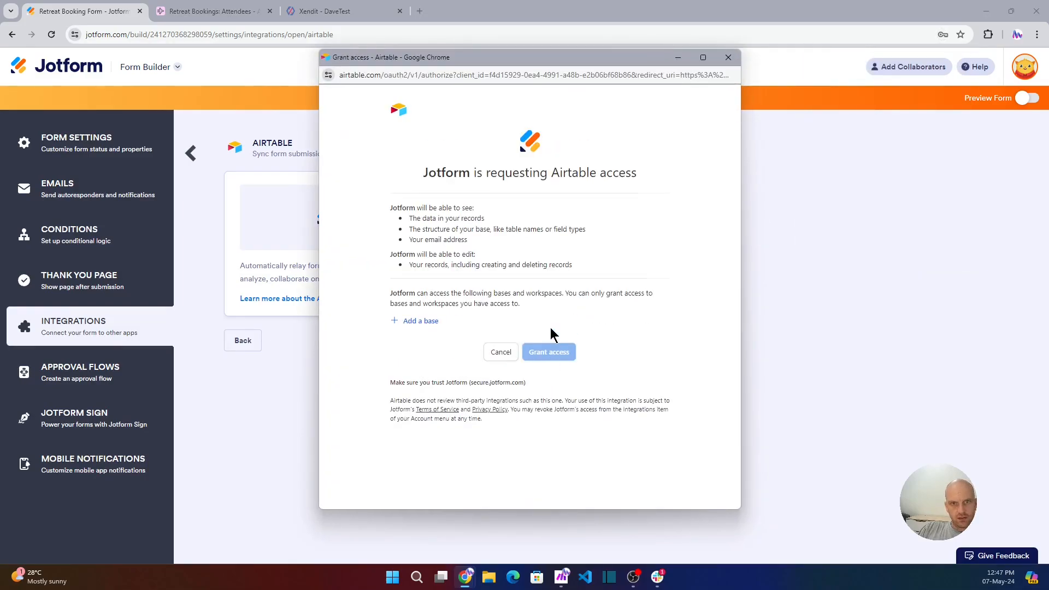
{"action": "left_click", "coordinate": [413, 322]}
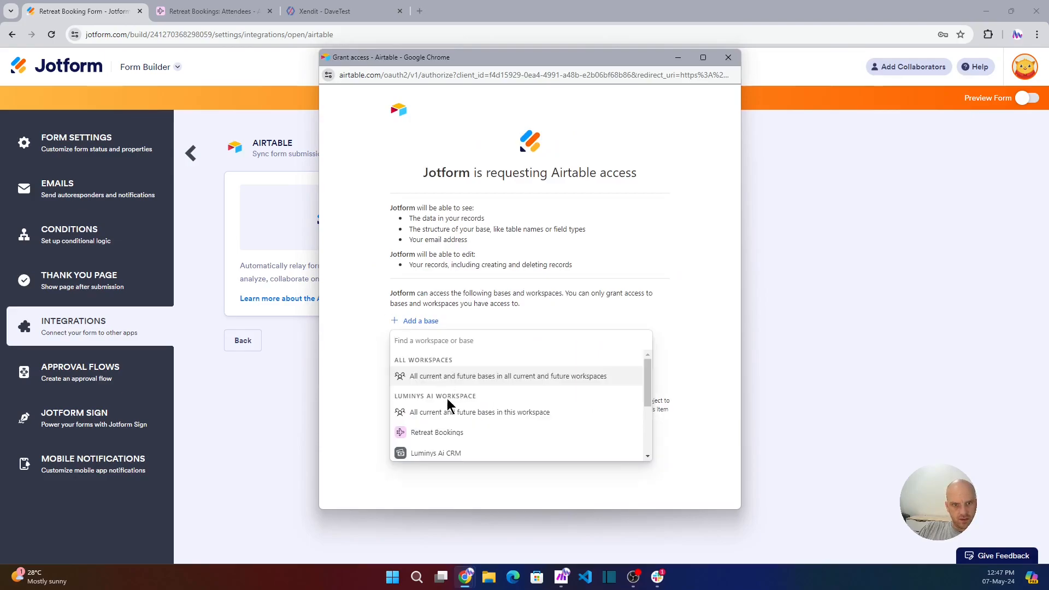
{"action": "left_click", "coordinate": [446, 434]}
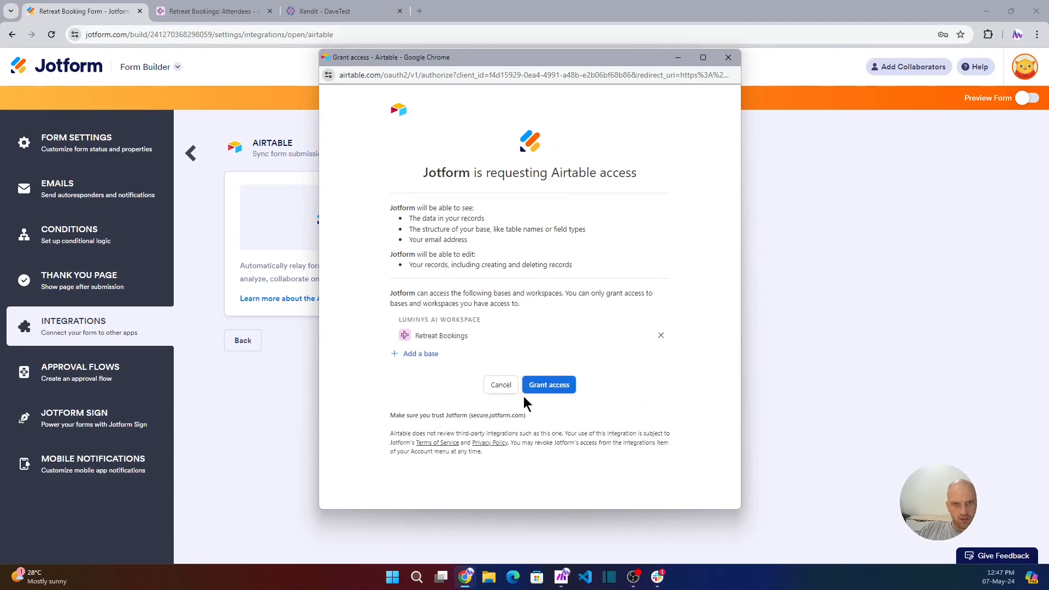
{"action": "left_click", "coordinate": [557, 387]}
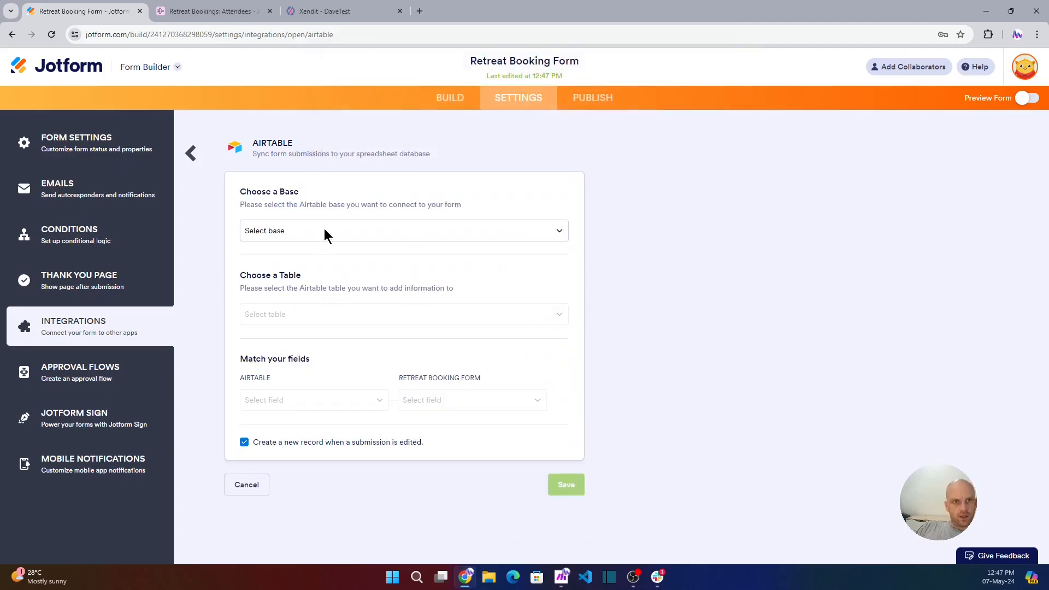
Step: Choose the Retreat Bookings base and its Attendees table as the destination for form submissions
{"action": "left_click", "coordinate": [322, 232]}
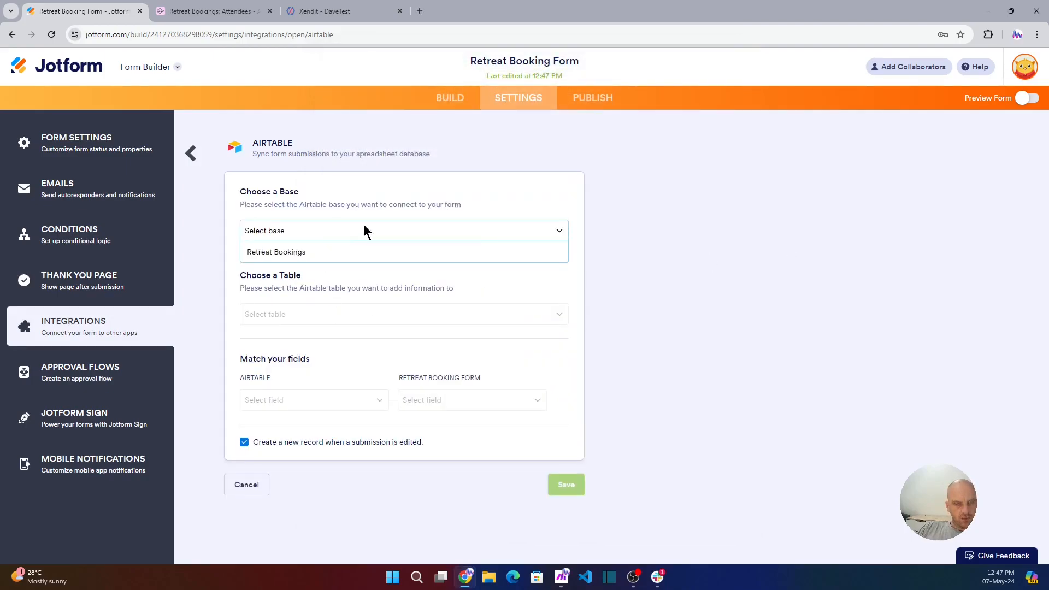
{"action": "left_click", "coordinate": [282, 252]}
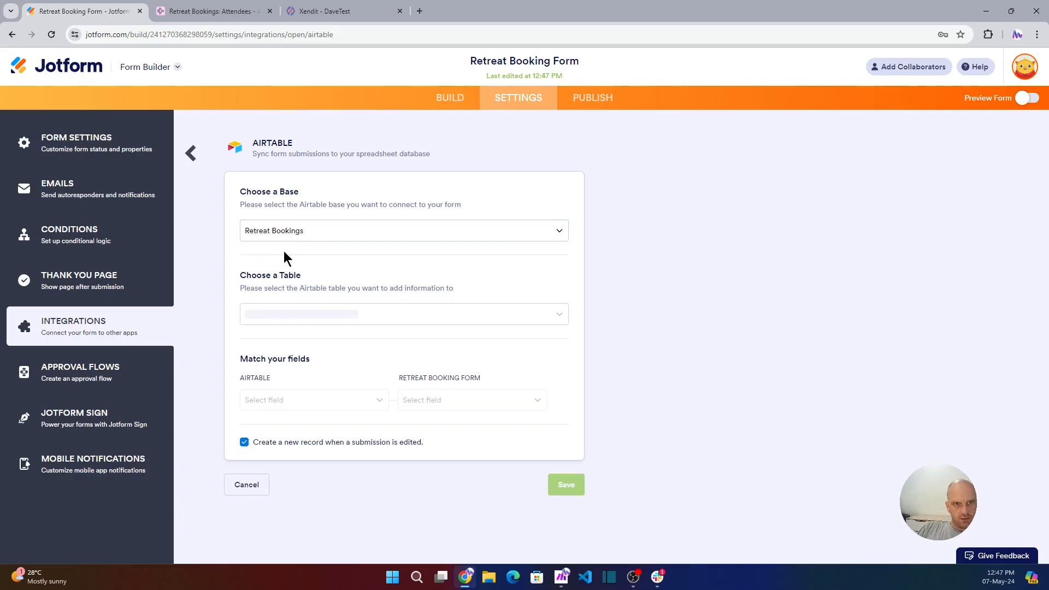
{"action": "left_click", "coordinate": [401, 315]}
{"action": "left_click", "coordinate": [284, 334]}
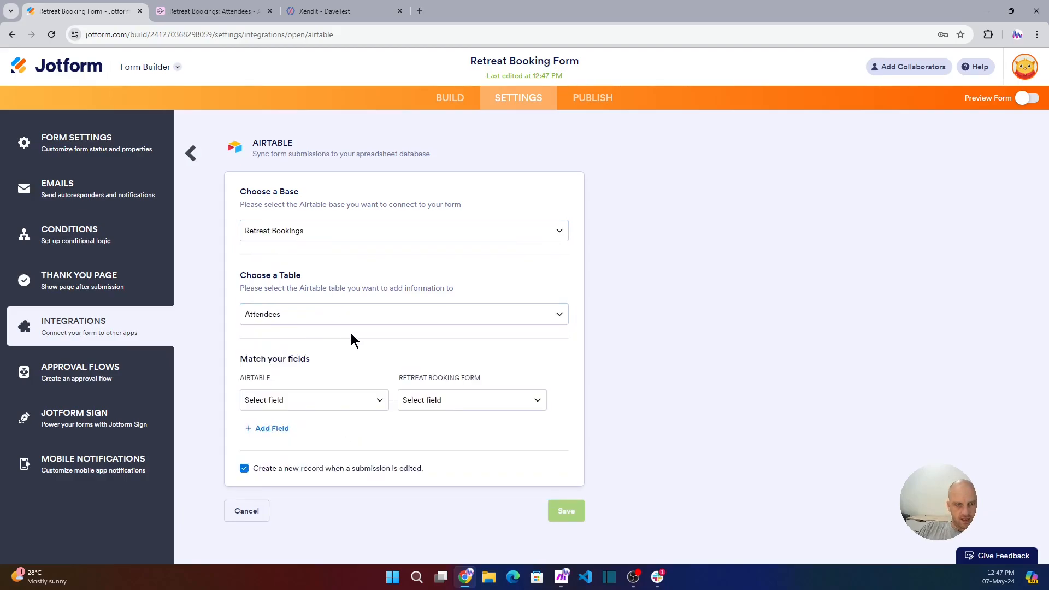
Step: Match the Airtable field Full_Name with the form's Name field
{"action": "left_click", "coordinate": [319, 401]}
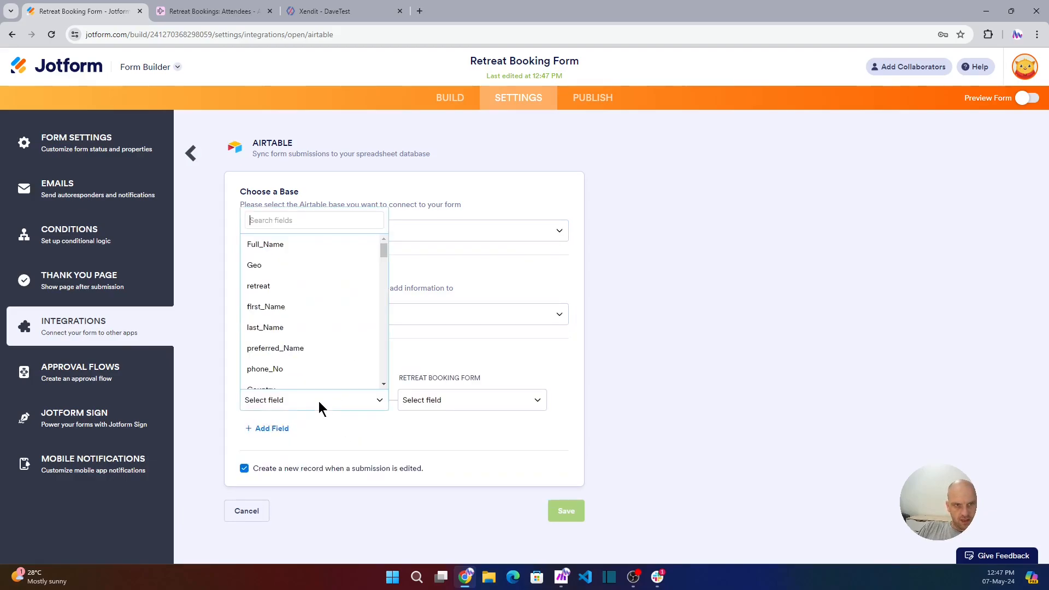
{"action": "left_click", "coordinate": [277, 246]}
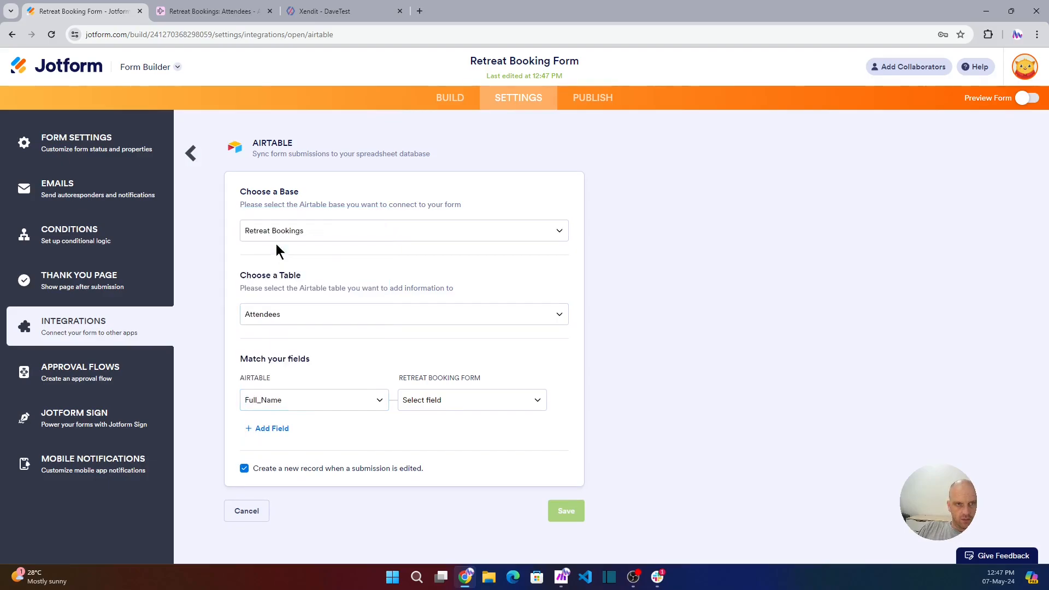
{"action": "left_click", "coordinate": [473, 407]}
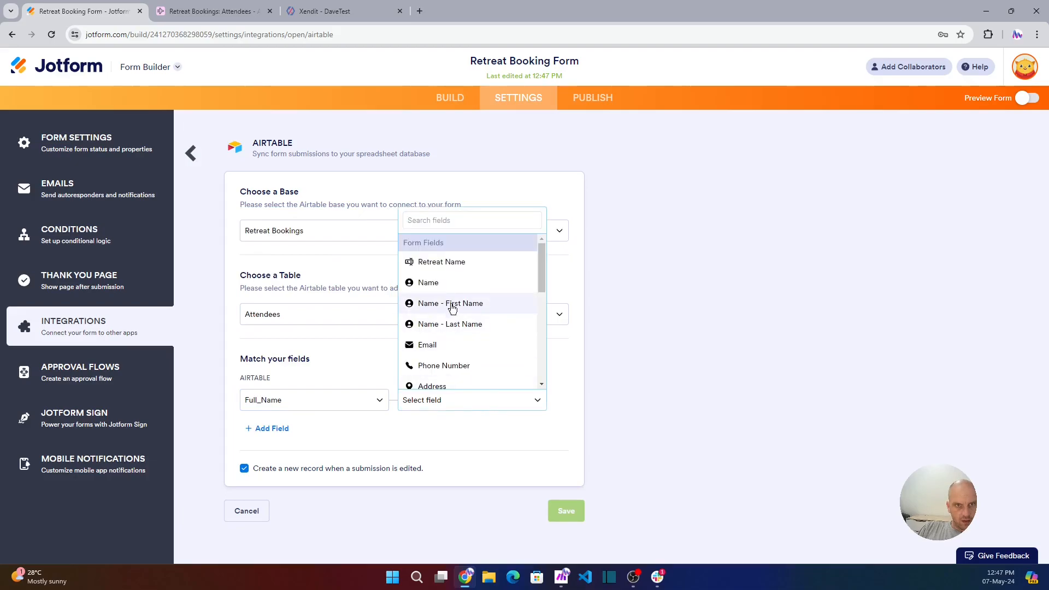
{"action": "left_click", "coordinate": [434, 288]}
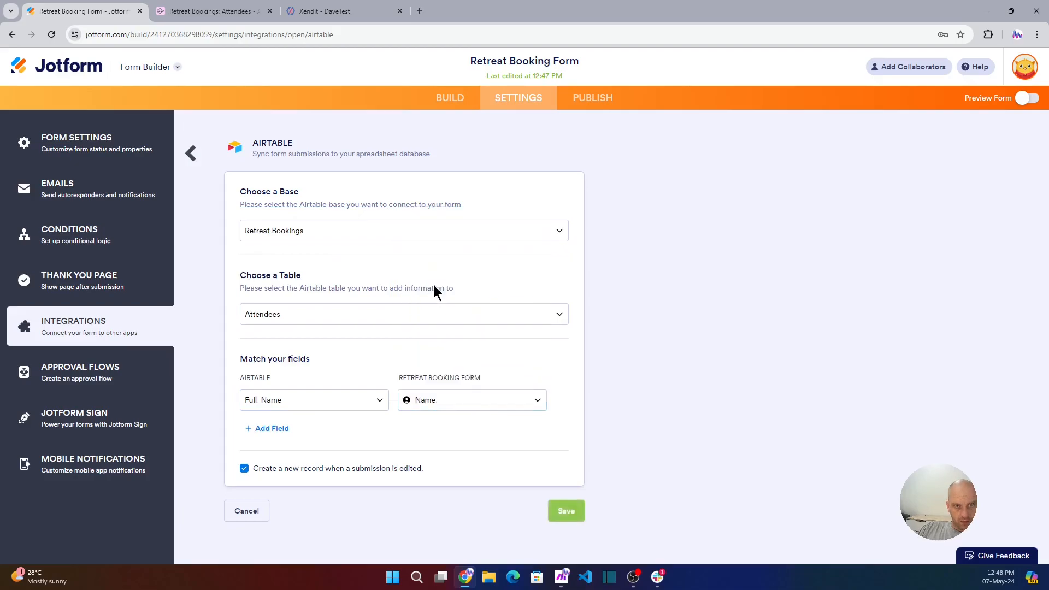
Step: Add a field match linking Airtable's first_Name to the form's Name - First Name
{"action": "left_click", "coordinate": [277, 430]}
{"action": "left_click", "coordinate": [300, 433]}
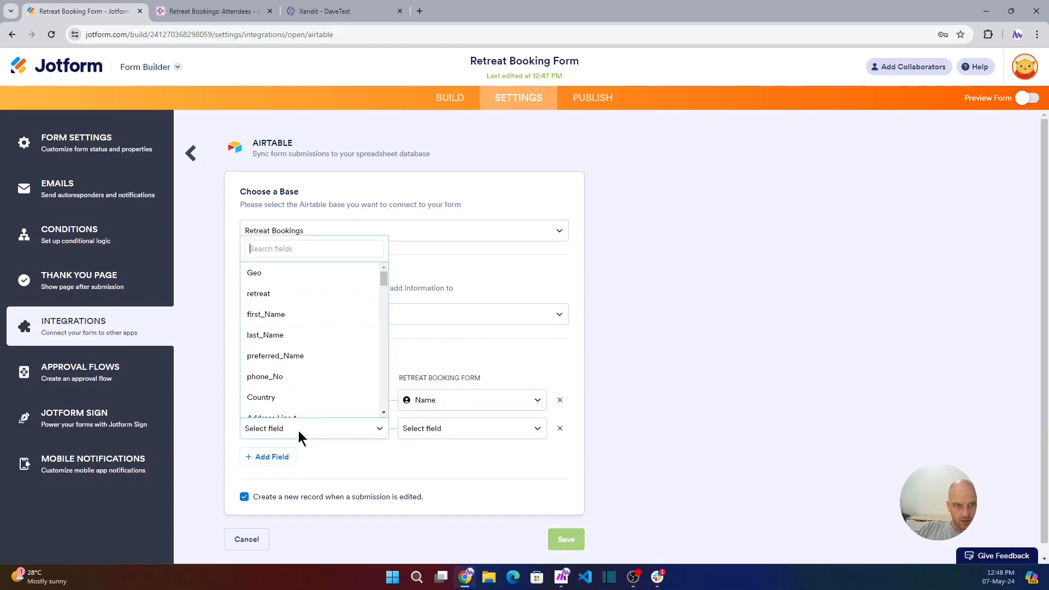
{"action": "left_click", "coordinate": [271, 314]}
{"action": "left_click", "coordinate": [459, 430]}
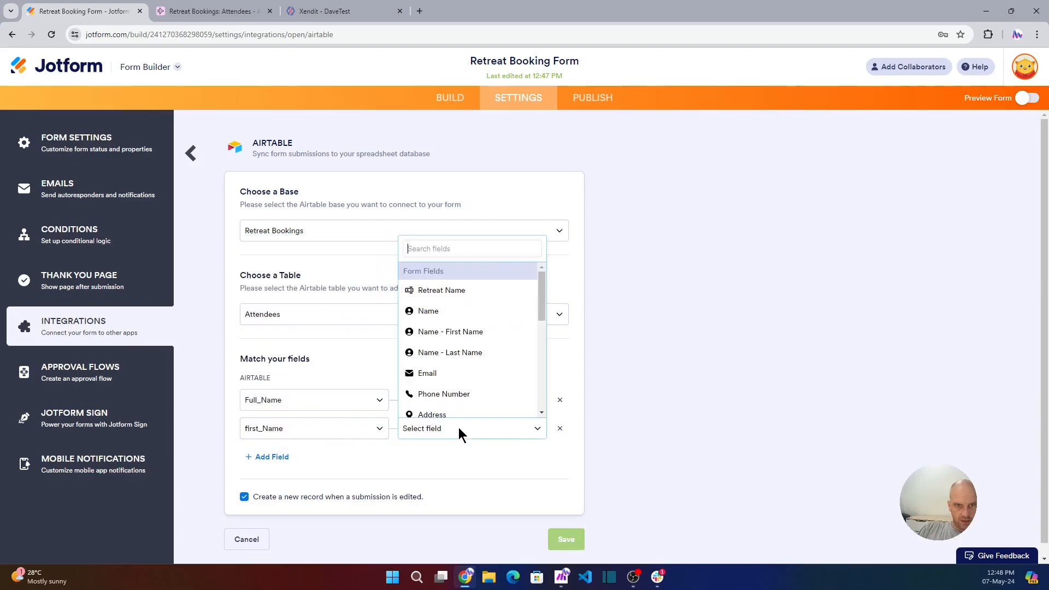
{"action": "left_click", "coordinate": [452, 332]}
Step: Add a field match linking Airtable's last_Name to the form's Name - Last Name
{"action": "left_click", "coordinate": [282, 456]}
{"action": "left_click", "coordinate": [278, 456]}
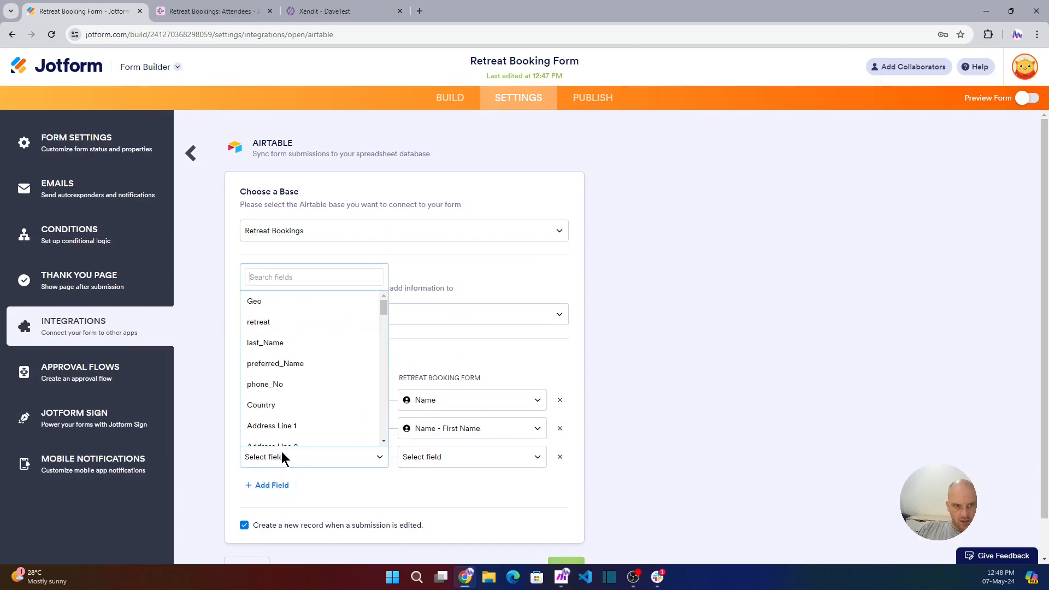
{"action": "left_click", "coordinate": [275, 349]}
{"action": "left_click", "coordinate": [473, 458]}
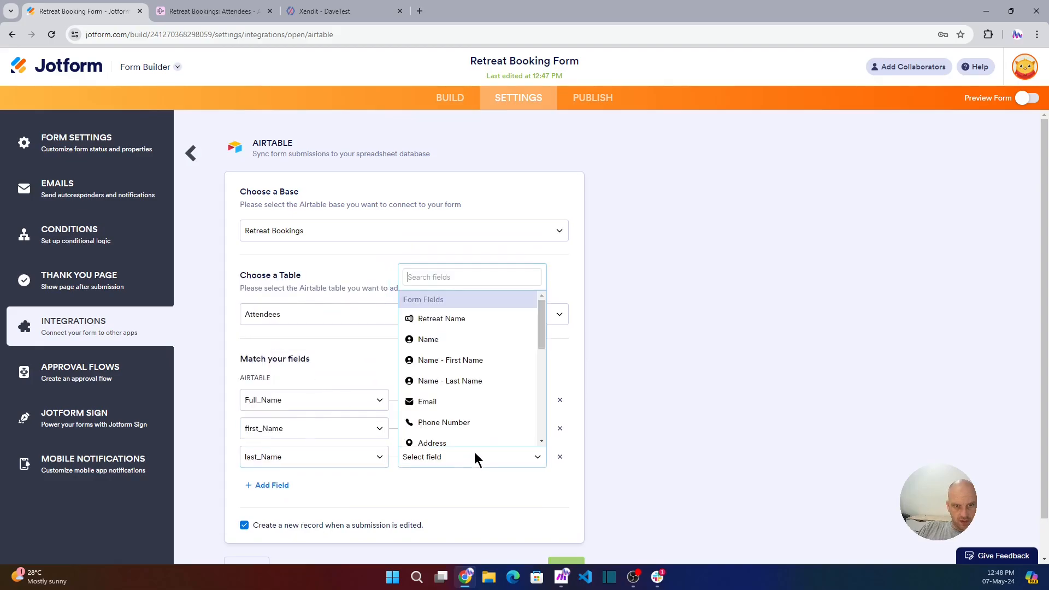
{"action": "left_click", "coordinate": [466, 381]}
{"action": "left_click", "coordinate": [264, 486]}
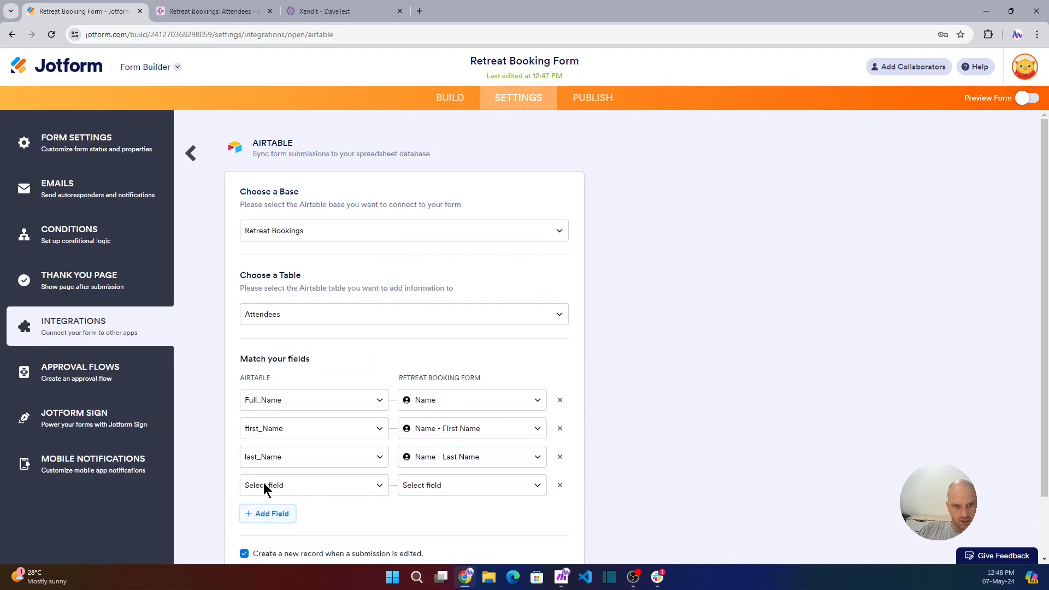
{"action": "left_click", "coordinate": [297, 486]}
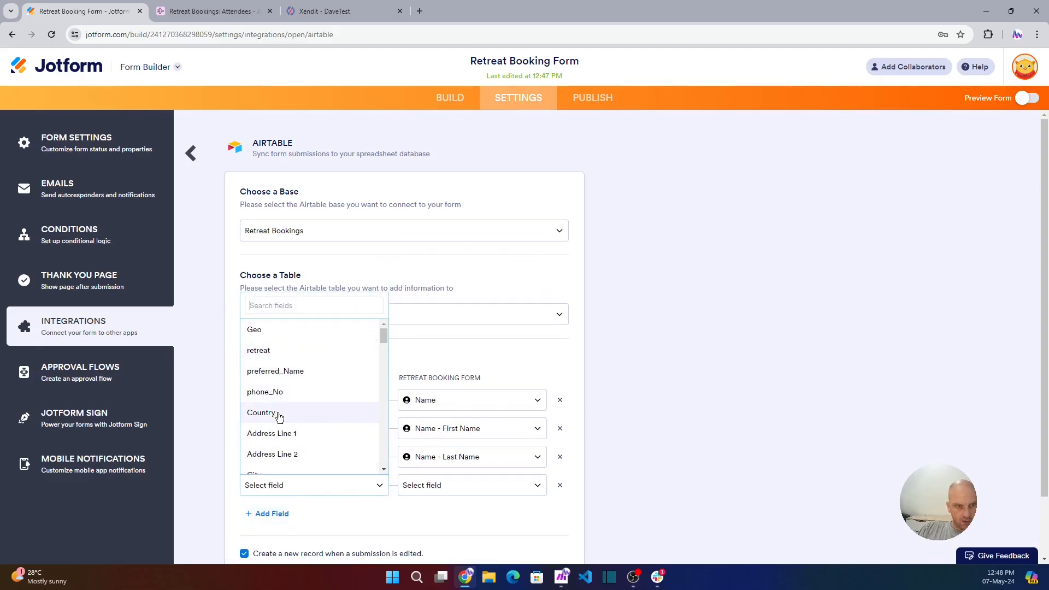
{"action": "scroll", "coordinate": [277, 418], "scroll_direction": "down", "scroll_amount": 1}
{"action": "scroll", "coordinate": [278, 434], "scroll_direction": "up", "scroll_amount": 1}
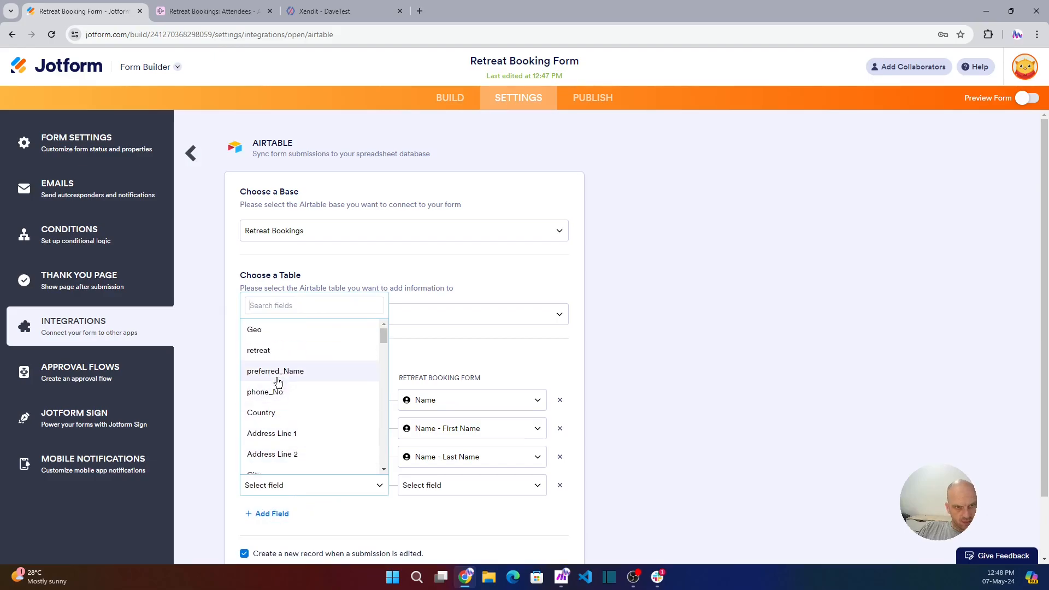
{"action": "scroll", "coordinate": [288, 404], "scroll_direction": "down", "scroll_amount": 2}
{"action": "scroll", "coordinate": [289, 437], "scroll_direction": "down", "scroll_amount": 2}
{"action": "scroll", "coordinate": [295, 415], "scroll_direction": "down", "scroll_amount": 1}
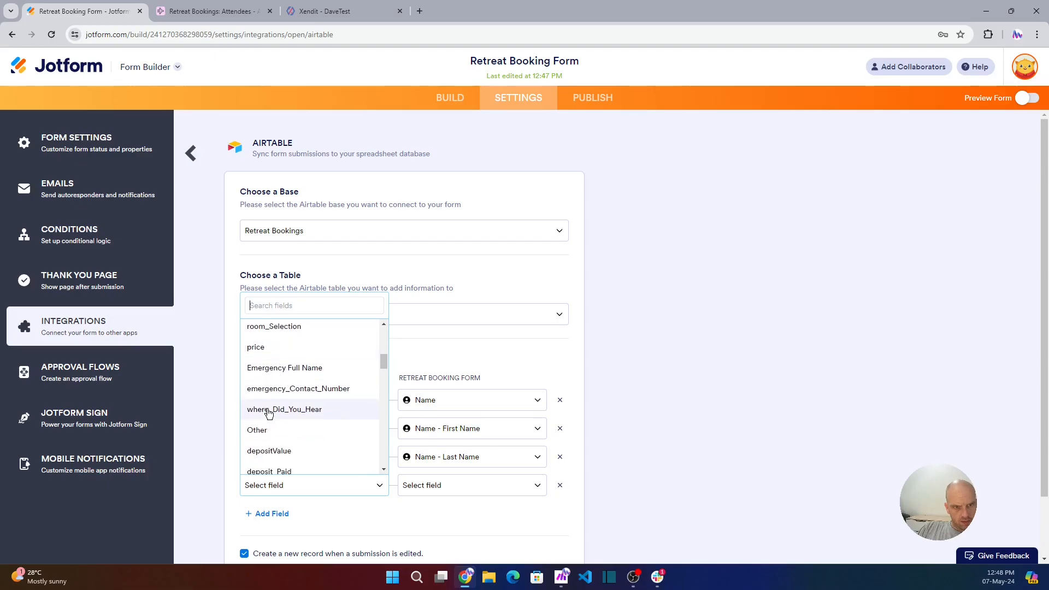
{"action": "type", "text": "email"}
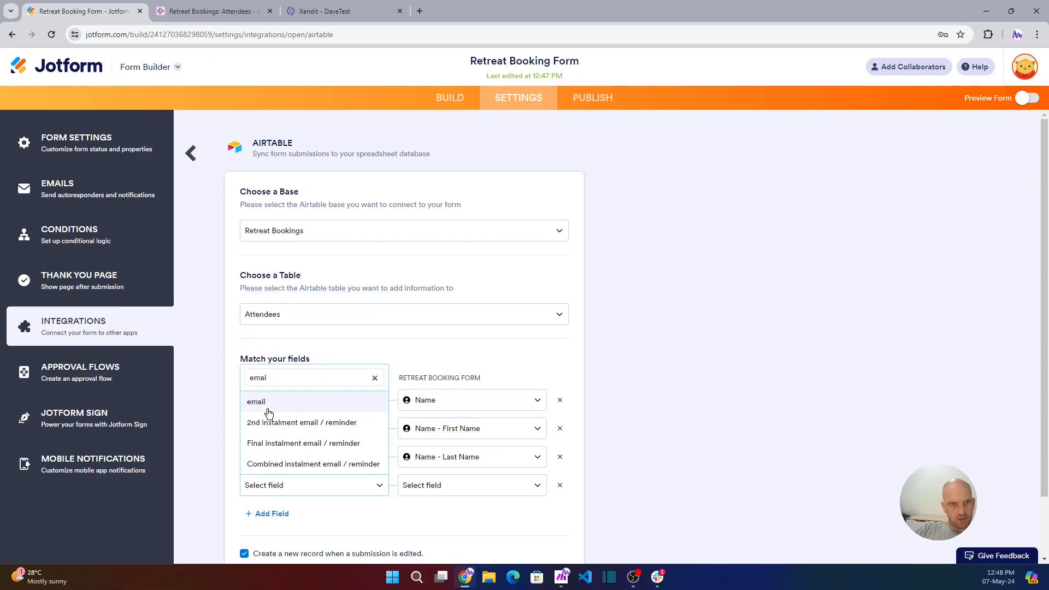
{"action": "left_click", "coordinate": [268, 403]}
{"action": "left_click", "coordinate": [445, 486]}
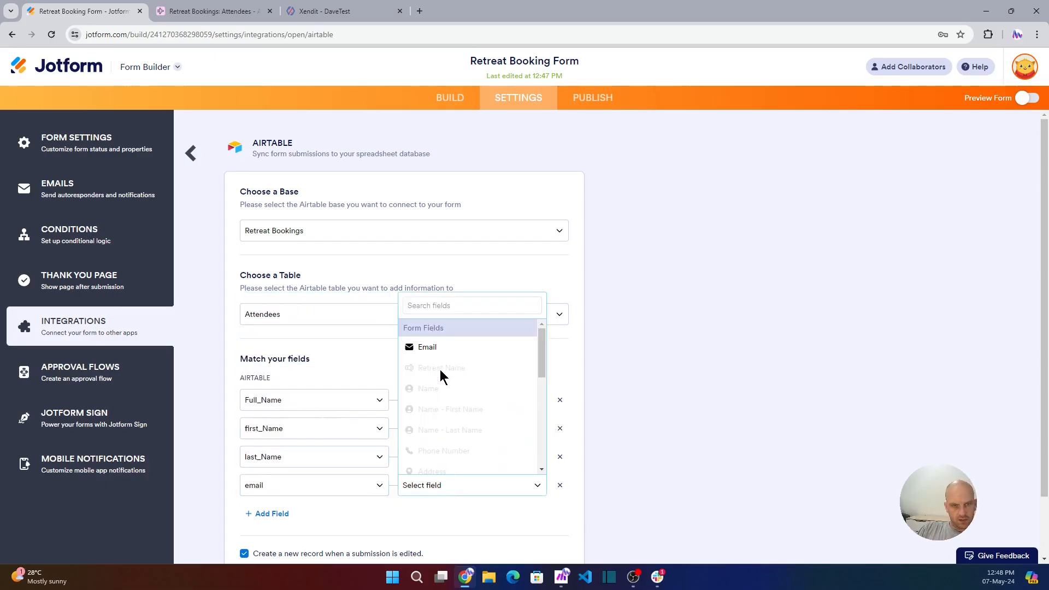
{"action": "left_click", "coordinate": [426, 348]}
Step: Add a field match linking Airtable's Address Line 1 to the form's Address - Street Address
{"action": "left_click", "coordinate": [271, 513]}
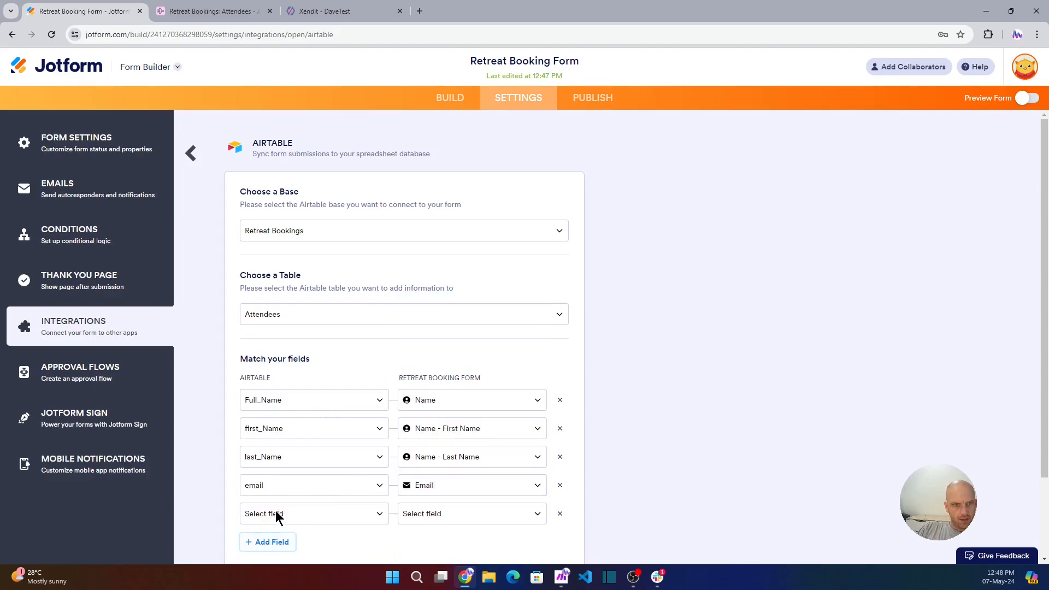
{"action": "left_click", "coordinate": [320, 516]}
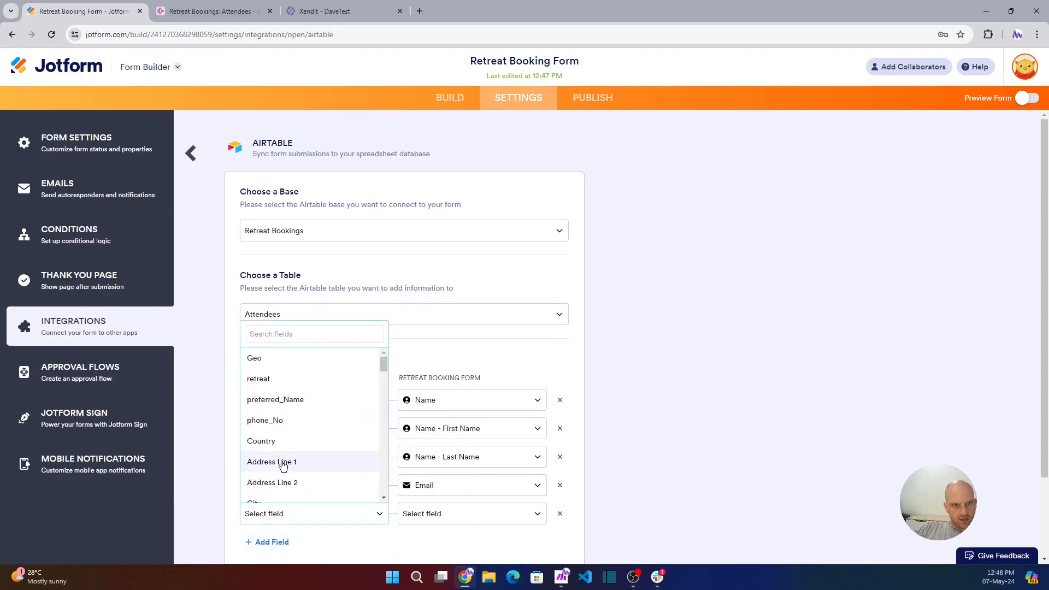
{"action": "scroll", "coordinate": [283, 464], "scroll_direction": "down", "scroll_amount": 2}
{"action": "scroll", "coordinate": [281, 461], "scroll_direction": "up", "scroll_amount": 2}
{"action": "left_click", "coordinate": [279, 468]}
{"action": "left_click", "coordinate": [452, 514]}
{"action": "scroll", "coordinate": [461, 479], "scroll_direction": "down", "scroll_amount": 1}
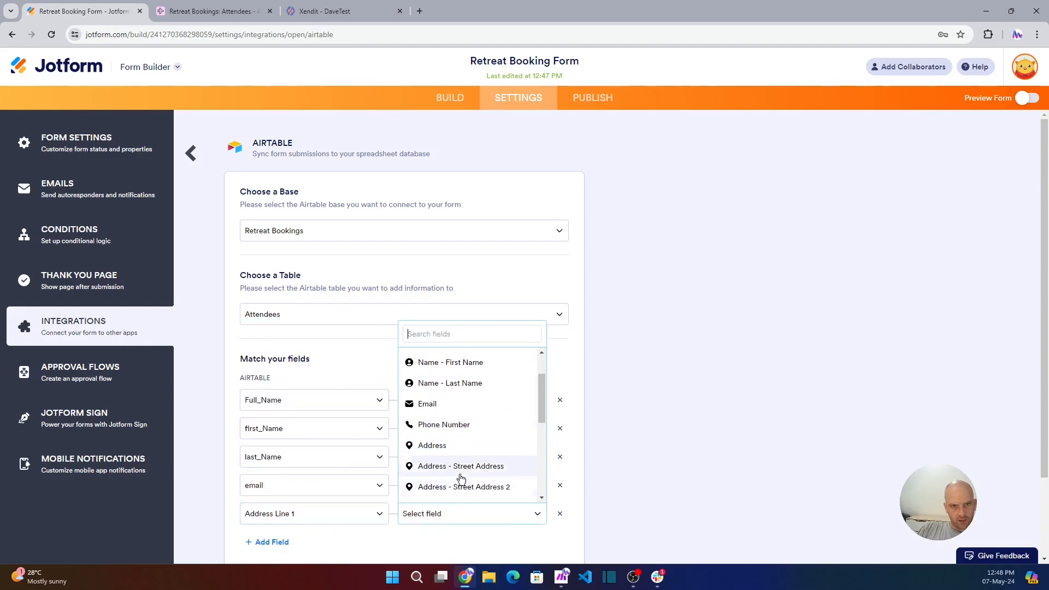
{"action": "left_click", "coordinate": [459, 467]}
Step: Add a field match linking Airtable's Address Line 2 to the form's Address - Street Address 2
{"action": "left_click", "coordinate": [270, 541]}
{"action": "scroll", "coordinate": [295, 492], "scroll_direction": "down", "scroll_amount": 2}
{"action": "left_click", "coordinate": [314, 433]}
{"action": "scroll", "coordinate": [304, 391], "scroll_direction": "down", "scroll_amount": 1}
{"action": "scroll", "coordinate": [304, 382], "scroll_direction": "up", "scroll_amount": 1}
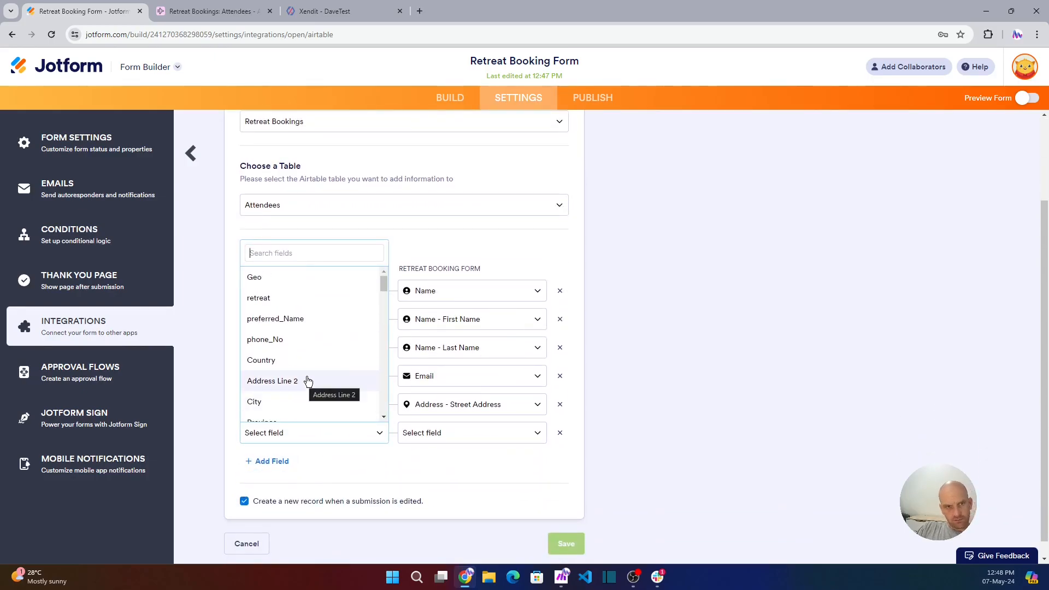
{"action": "left_click", "coordinate": [305, 381]}
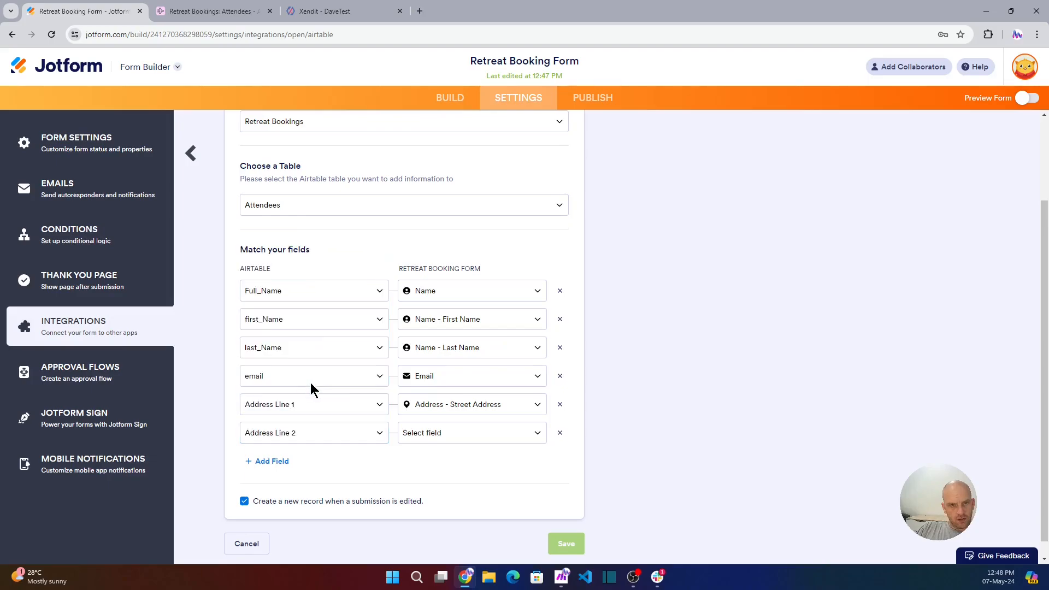
{"action": "left_click", "coordinate": [469, 434]}
{"action": "scroll", "coordinate": [469, 366], "scroll_direction": "down", "scroll_amount": 3}
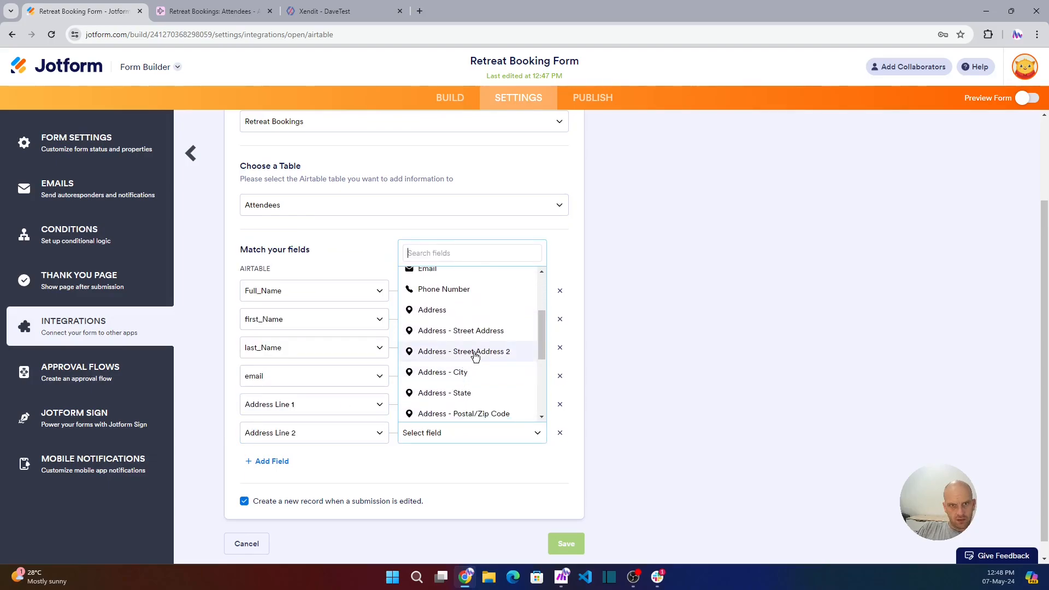
{"action": "left_click", "coordinate": [473, 354]}
Step: Add a field match linking Airtable's City to the form's Address - City
{"action": "left_click", "coordinate": [270, 462]}
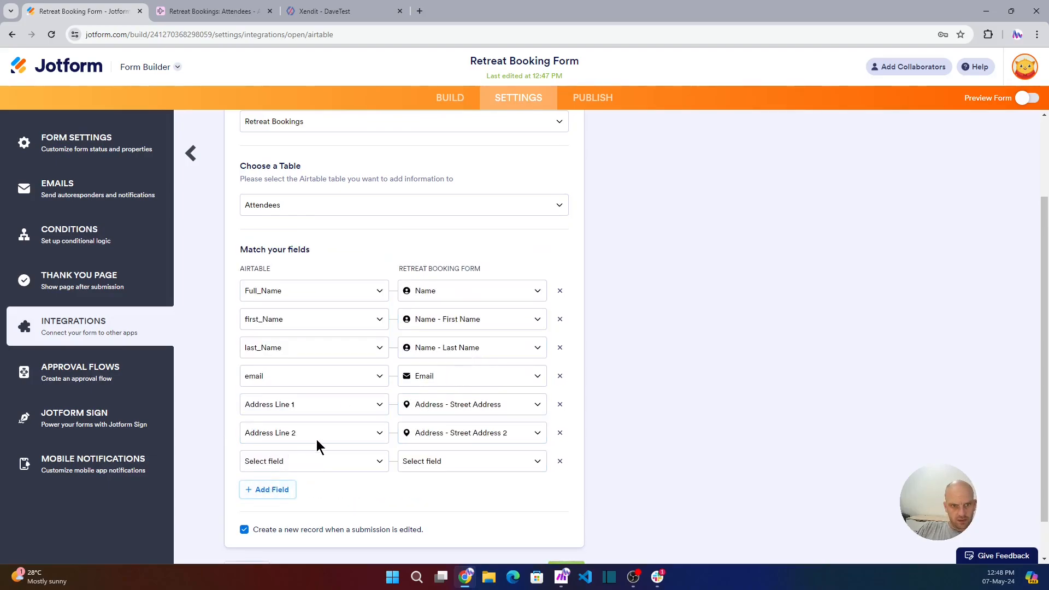
{"action": "left_click", "coordinate": [326, 463]}
{"action": "scroll", "coordinate": [306, 426], "scroll_direction": "down", "scroll_amount": 2}
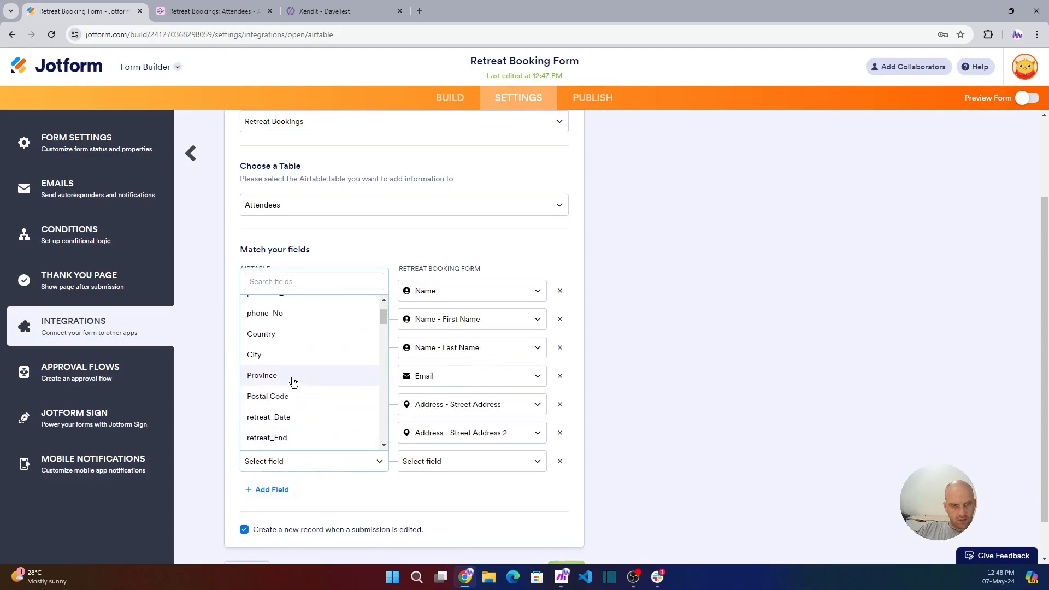
{"action": "left_click", "coordinate": [257, 355]}
{"action": "left_click", "coordinate": [450, 463]}
{"action": "scroll", "coordinate": [443, 399], "scroll_direction": "down", "scroll_amount": 2}
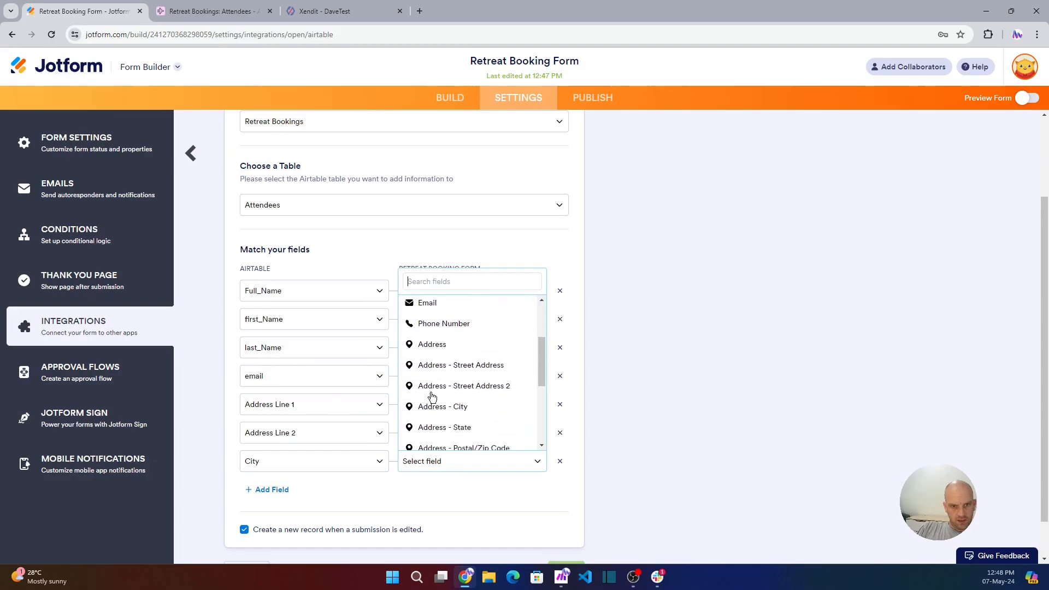
{"action": "left_click", "coordinate": [456, 403]}
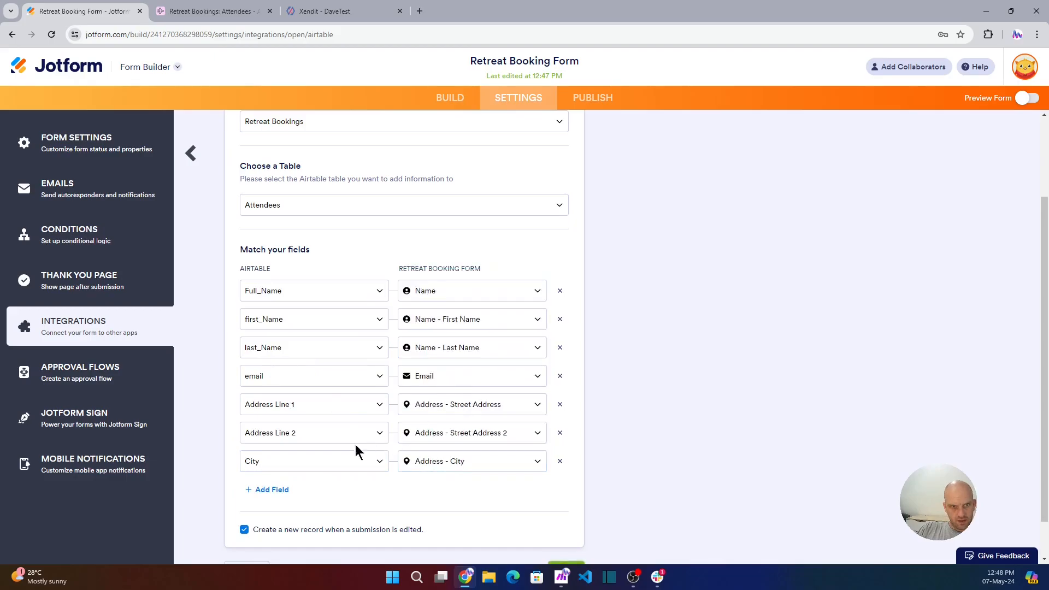
Step: Add a field match linking Airtable's Province to the form's Address - State
{"action": "left_click", "coordinate": [278, 490]}
{"action": "left_click", "coordinate": [279, 497]}
{"action": "scroll", "coordinate": [281, 437], "scroll_direction": "down", "scroll_amount": 3}
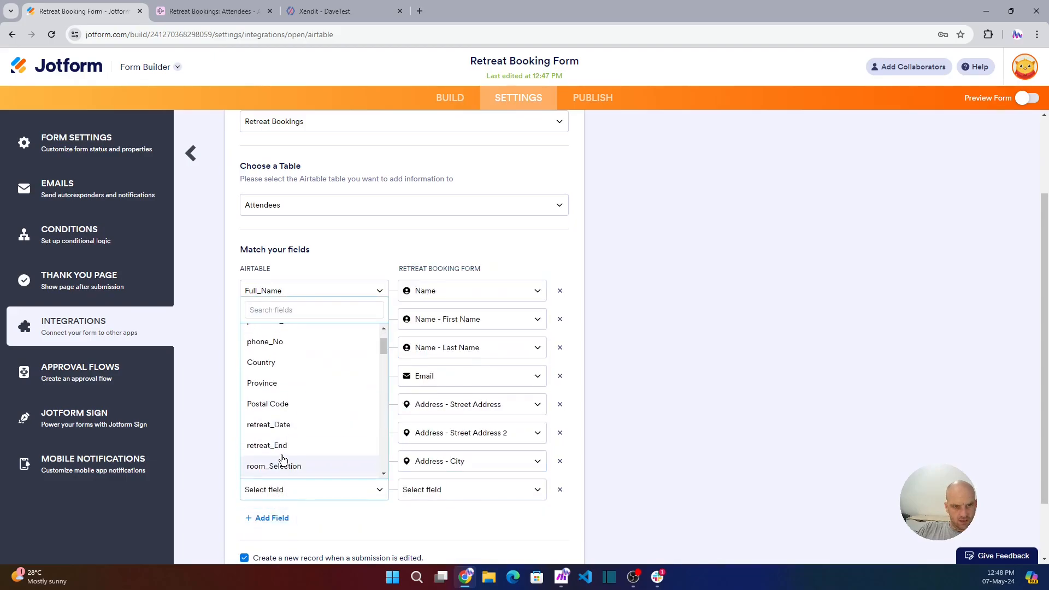
{"action": "scroll", "coordinate": [287, 451], "scroll_direction": "down", "scroll_amount": 2}
{"action": "scroll", "coordinate": [271, 442], "scroll_direction": "up", "scroll_amount": 4}
{"action": "scroll", "coordinate": [261, 397], "scroll_direction": "up", "scroll_amount": 2}
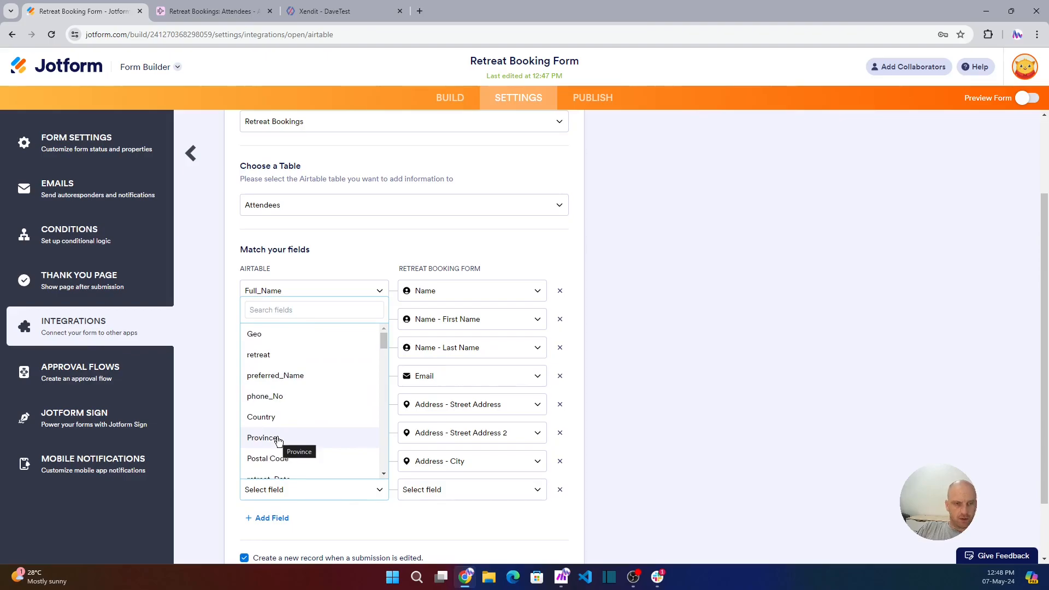
{"action": "left_click", "coordinate": [277, 438]}
{"action": "left_click", "coordinate": [423, 487]}
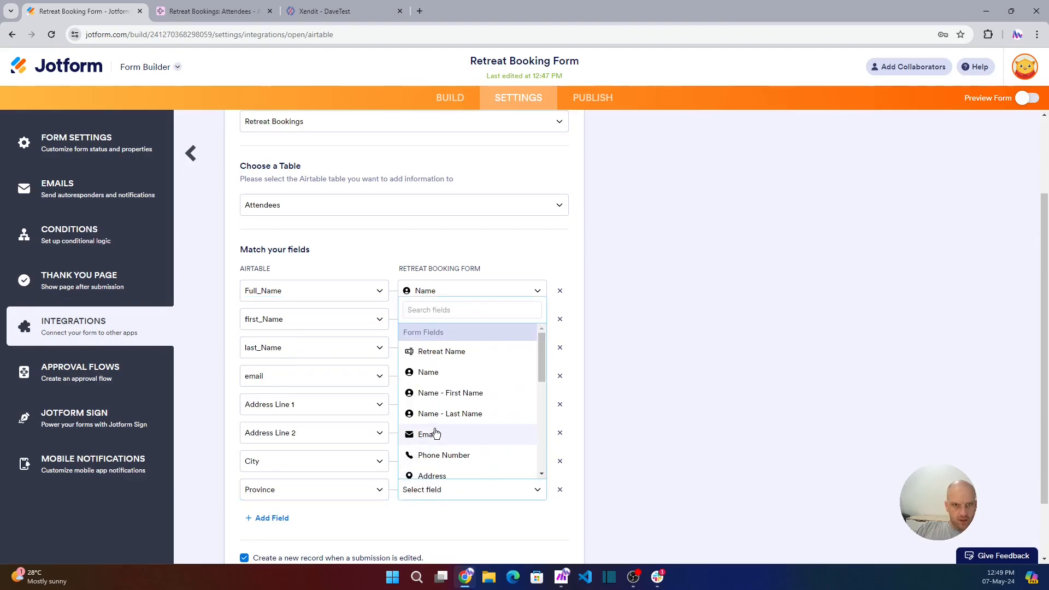
{"action": "scroll", "coordinate": [432, 429], "scroll_direction": "down", "scroll_amount": 3}
{"action": "left_click", "coordinate": [445, 395]}
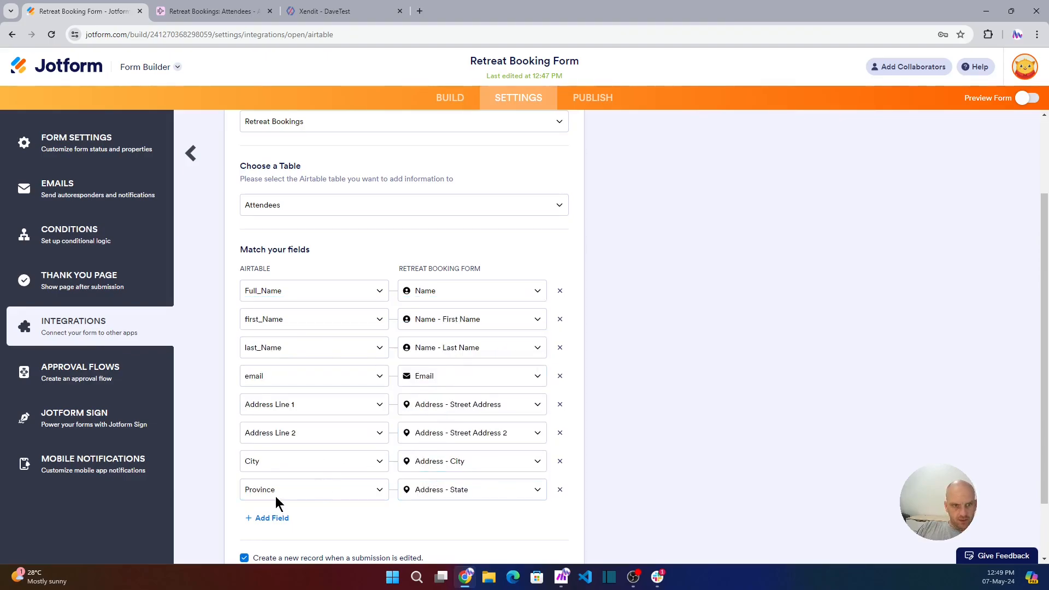
Step: Add a field match linking Airtable's Postal Code to the form's Address - Postal/Zip Code
{"action": "left_click", "coordinate": [273, 517]}
{"action": "left_click", "coordinate": [309, 518]}
{"action": "scroll", "coordinate": [290, 481], "scroll_direction": "down", "scroll_amount": 3}
{"action": "scroll", "coordinate": [290, 479], "scroll_direction": "down", "scroll_amount": 4}
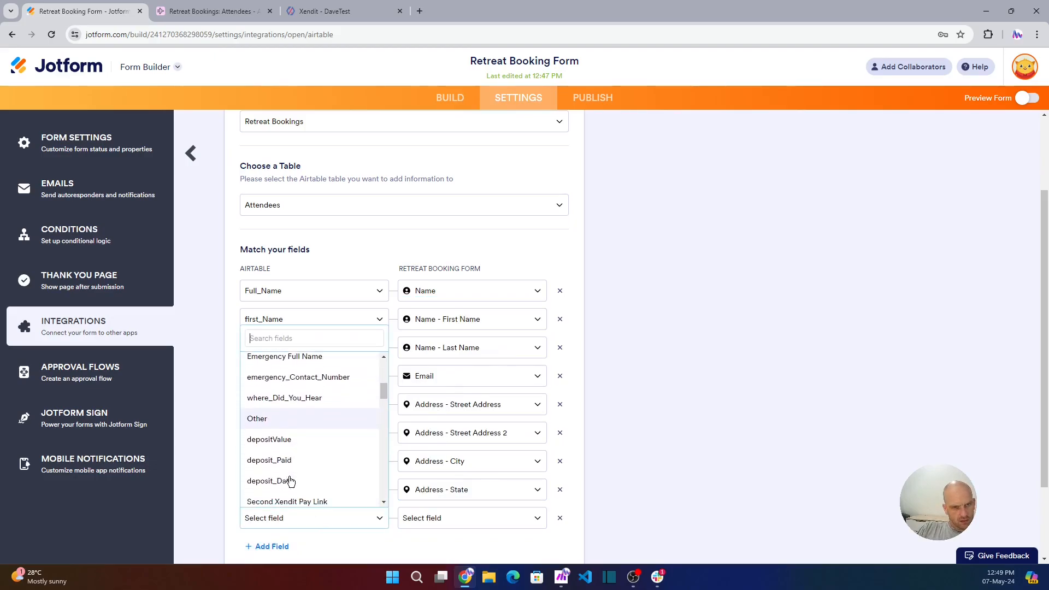
{"action": "type", "text": "ode"}
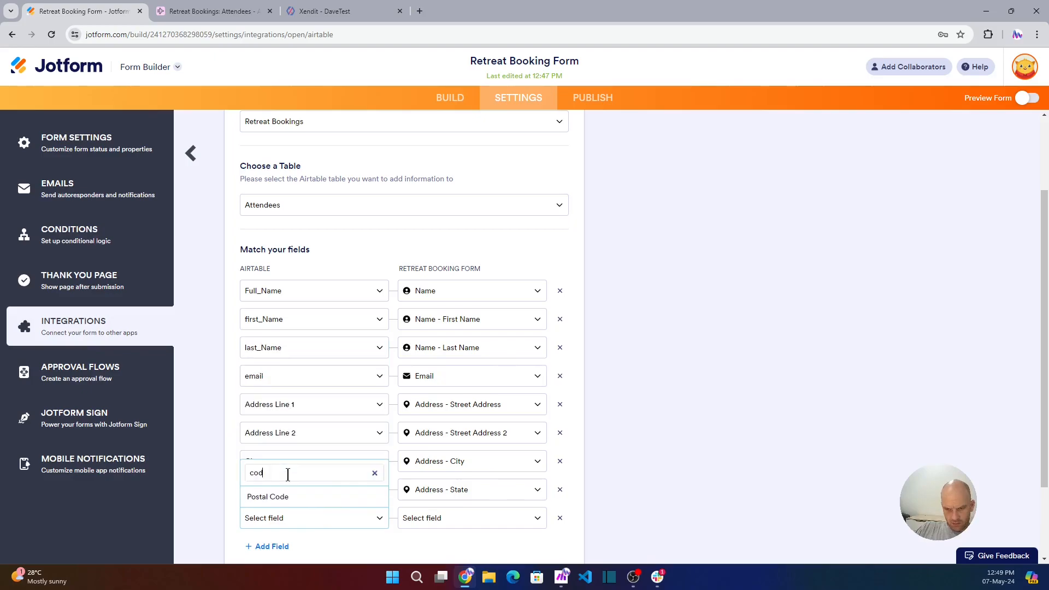
{"action": "left_click", "coordinate": [284, 498]}
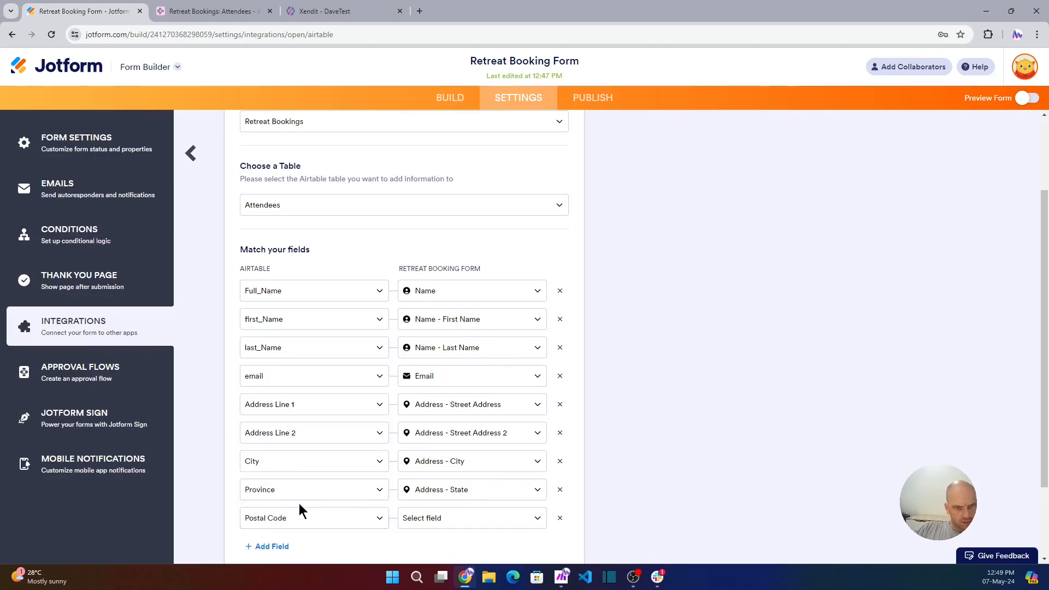
{"action": "left_click", "coordinate": [451, 519]}
{"action": "scroll", "coordinate": [453, 491], "scroll_direction": "down", "scroll_amount": 2}
{"action": "scroll", "coordinate": [461, 475], "scroll_direction": "down", "scroll_amount": 1}
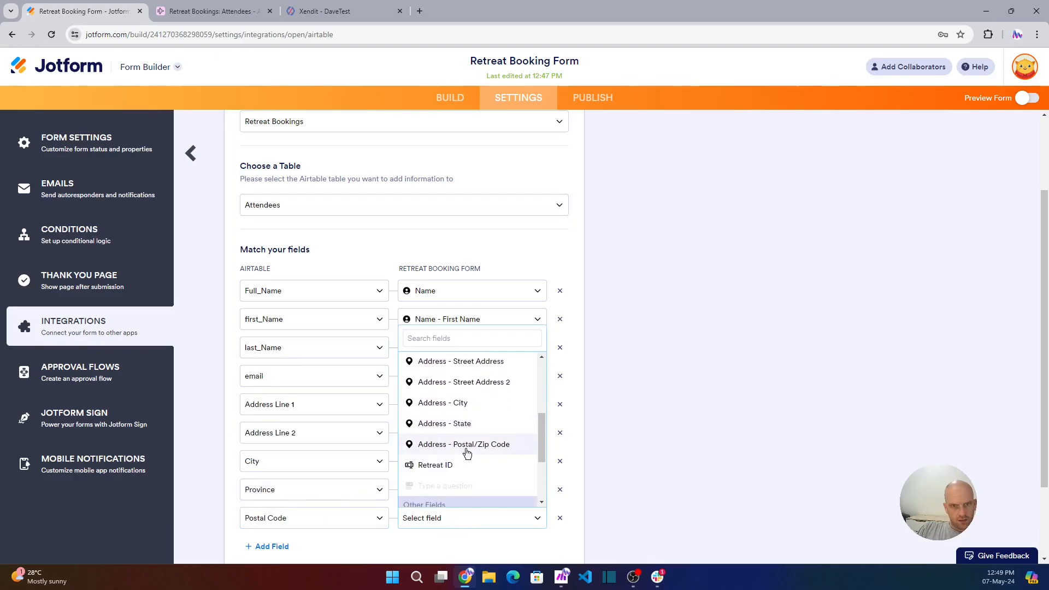
{"action": "left_click", "coordinate": [467, 449]}
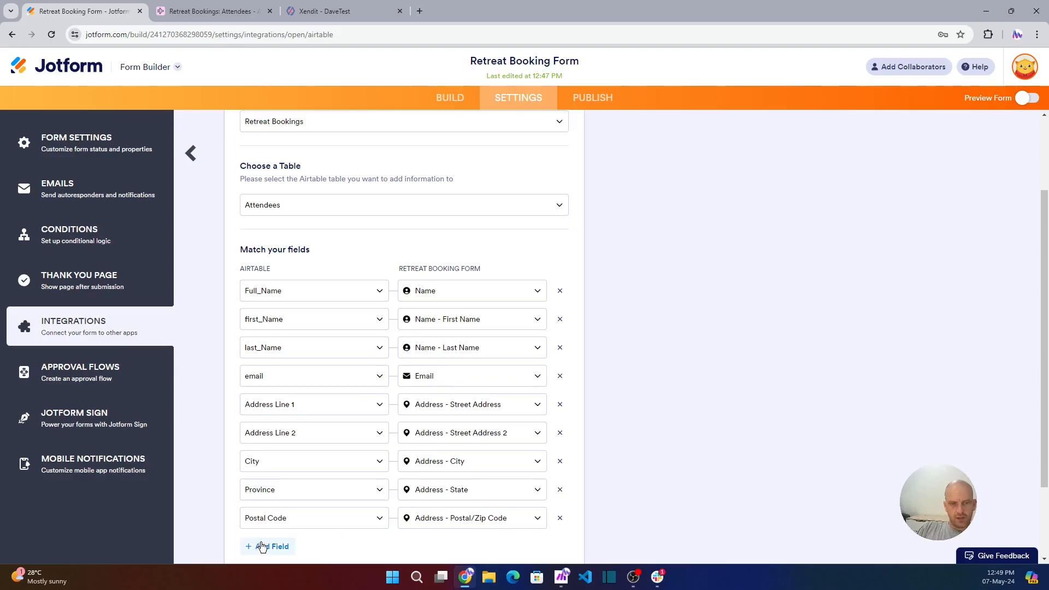
Step: Add a field match linking Airtable's room_Selection to the form's "Type a question" field
{"action": "scroll", "coordinate": [410, 480], "scroll_direction": "down", "scroll_amount": 2}
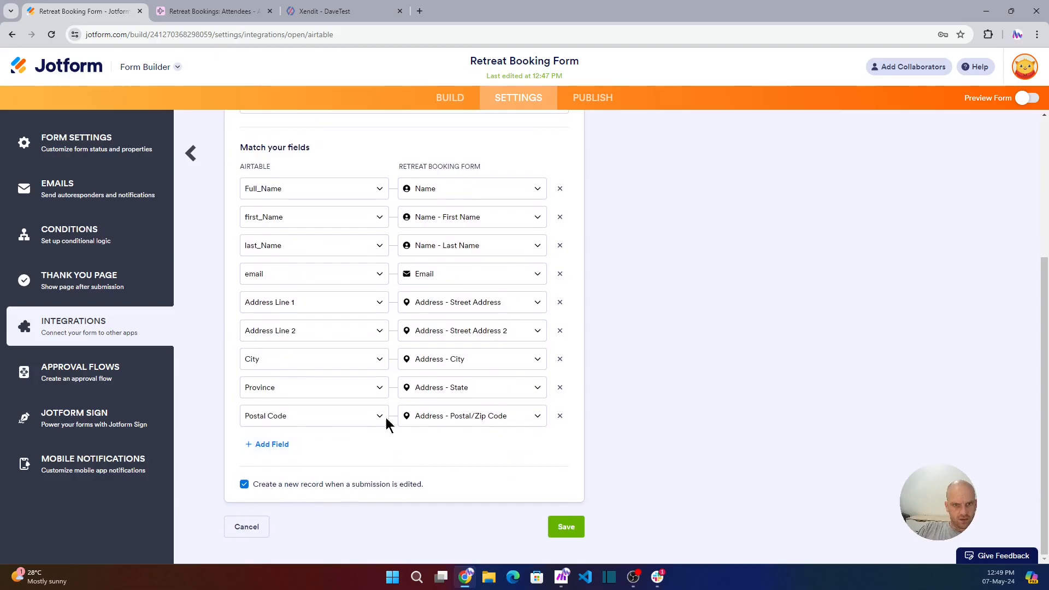
{"action": "left_click", "coordinate": [268, 445]}
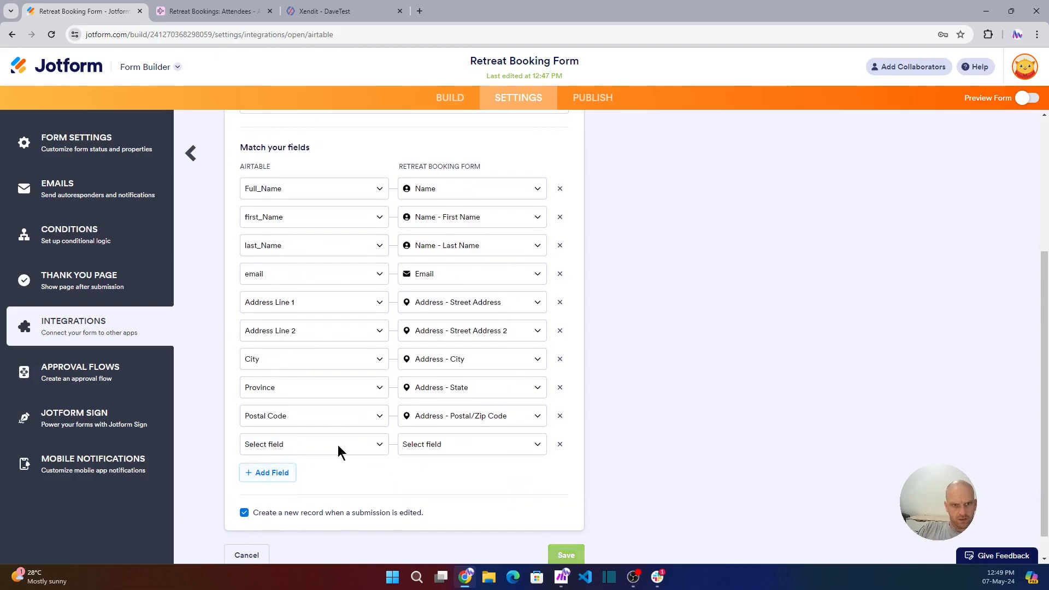
{"action": "left_click", "coordinate": [458, 449]}
{"action": "scroll", "coordinate": [449, 372], "scroll_direction": "down", "scroll_amount": 4}
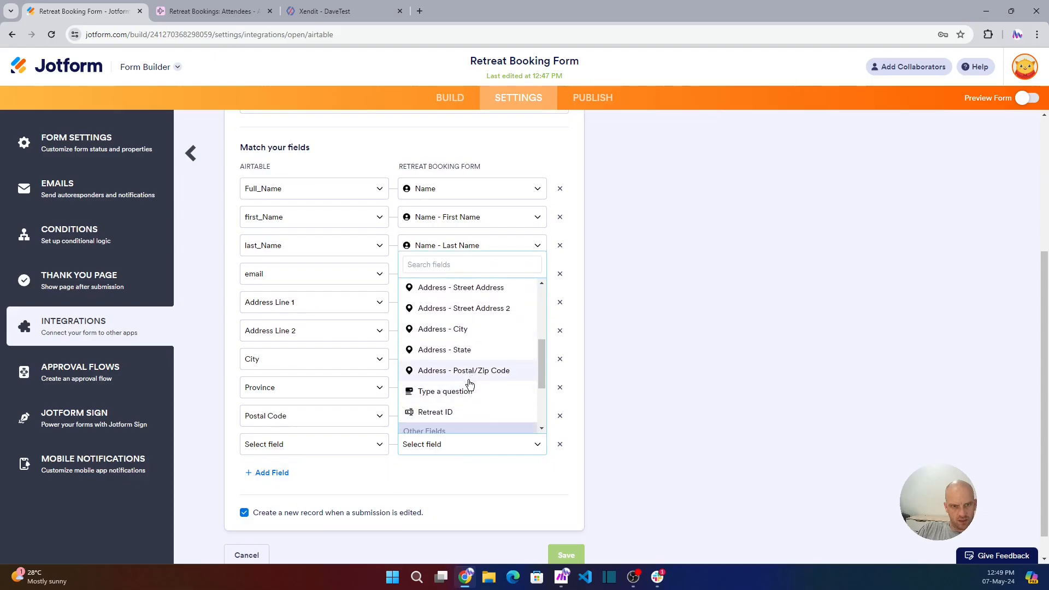
{"action": "left_click", "coordinate": [293, 445]}
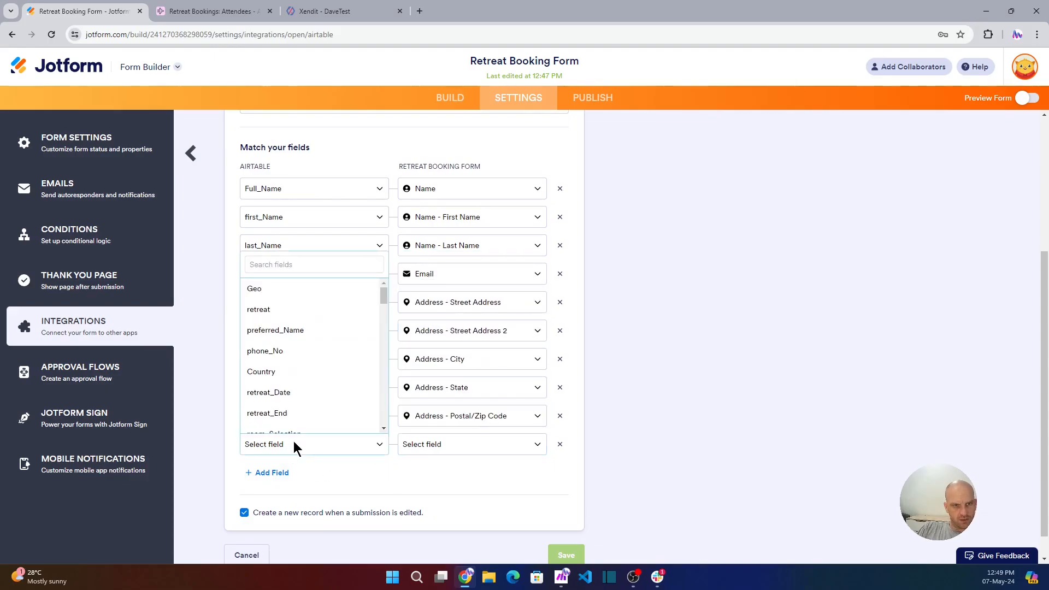
{"action": "type", "text": "room"}
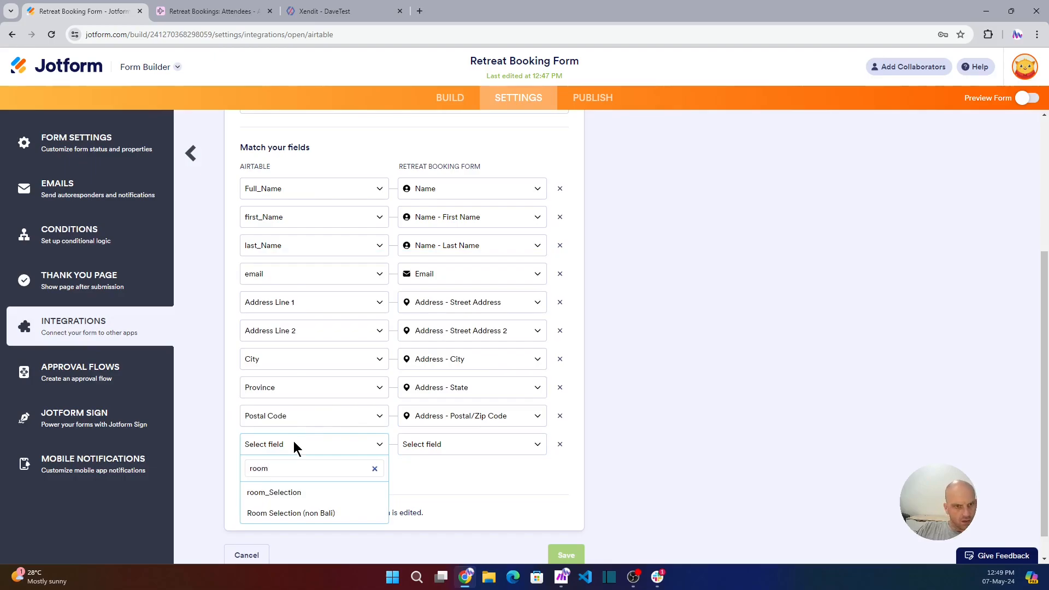
{"action": "left_click", "coordinate": [275, 493]}
{"action": "left_click", "coordinate": [478, 442]}
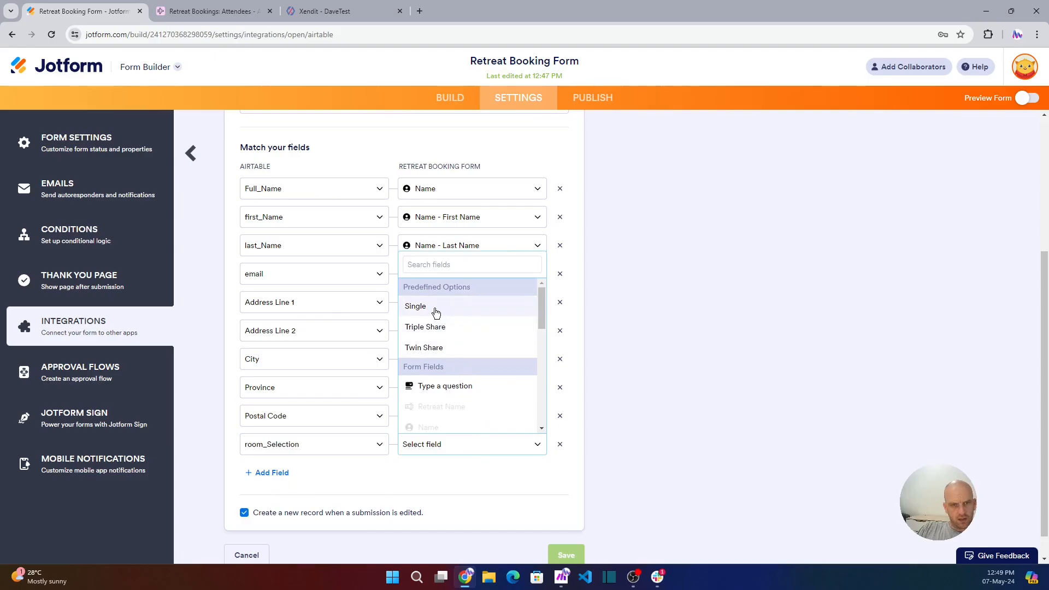
{"action": "scroll", "coordinate": [443, 382], "scroll_direction": "down", "scroll_amount": 1}
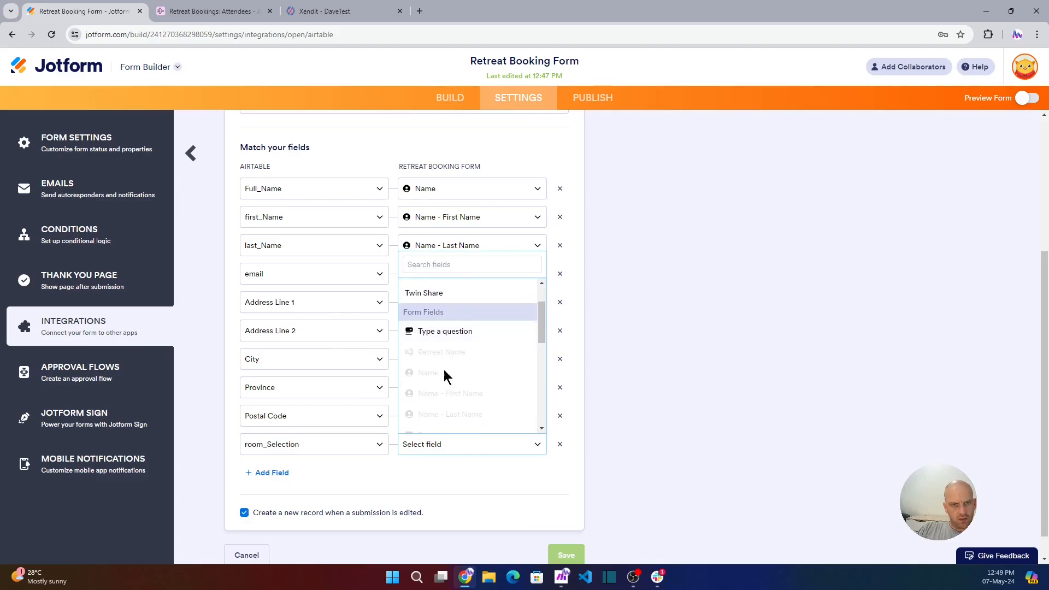
{"action": "left_click", "coordinate": [447, 331]}
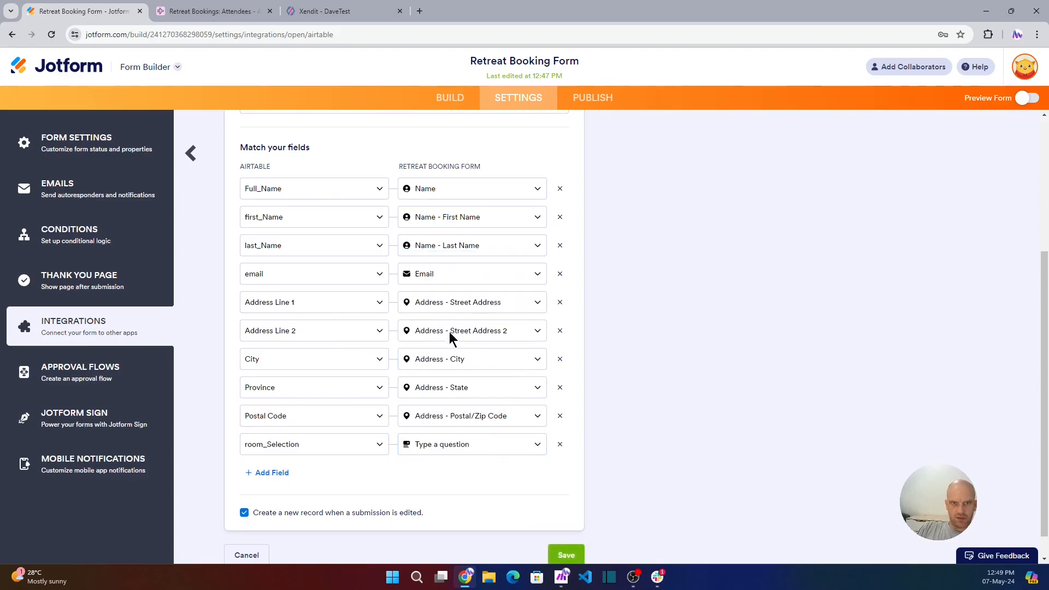
Step: Save the Airtable integration with its field matches and return to building the form
{"action": "left_click", "coordinate": [567, 555]}
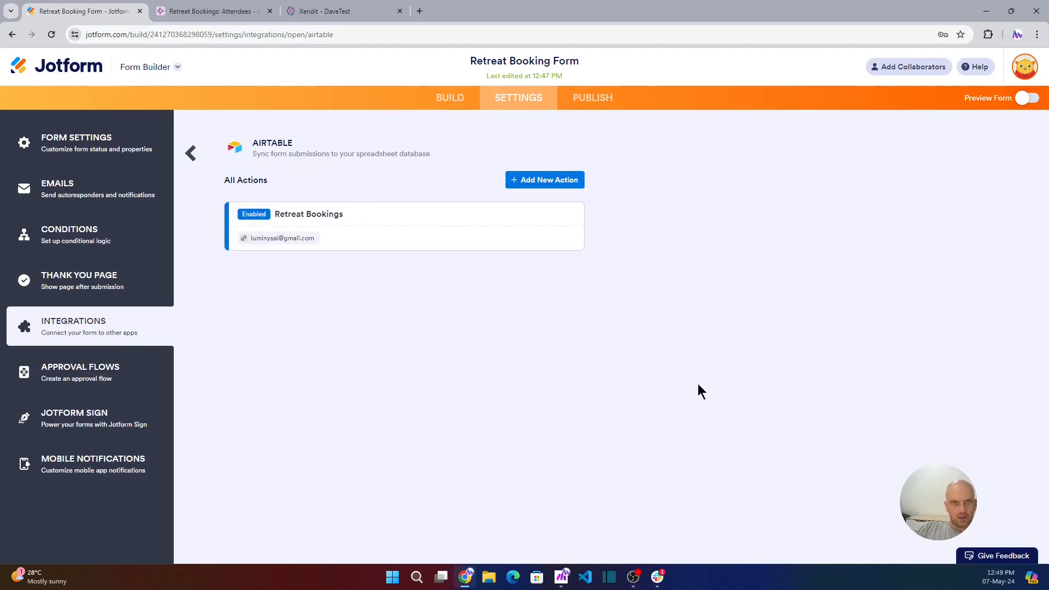
{"action": "left_click", "coordinate": [451, 99]}
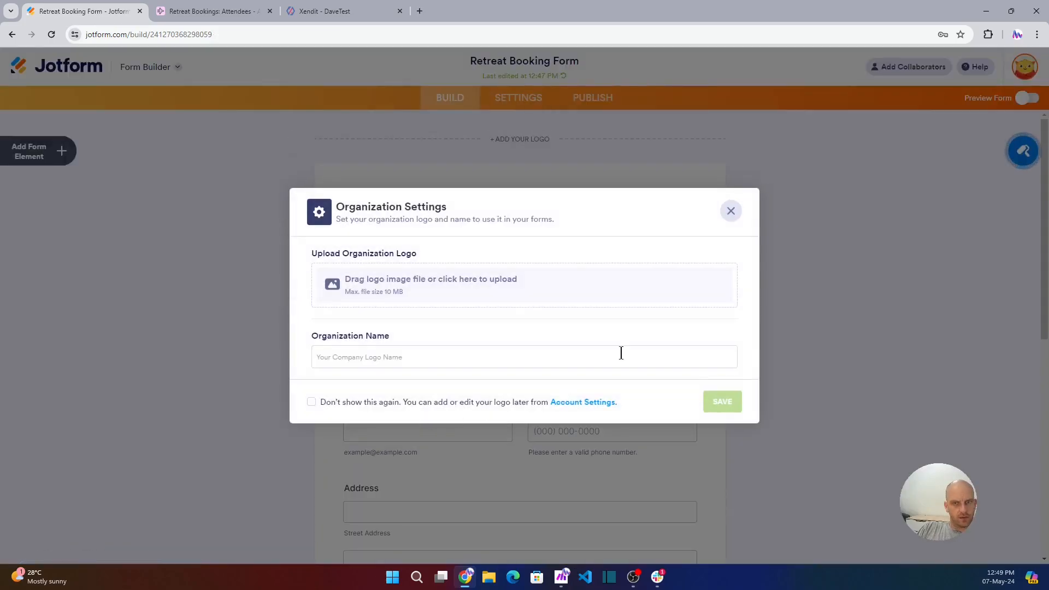
Step: Dismiss the organization settings prompt and rename the form's "Type a question" dropdown to "Room Selection"
{"action": "left_click", "coordinate": [731, 211]}
{"action": "scroll", "coordinate": [421, 349], "scroll_direction": "down", "scroll_amount": 3}
{"action": "scroll", "coordinate": [422, 365], "scroll_direction": "down", "scroll_amount": 5}
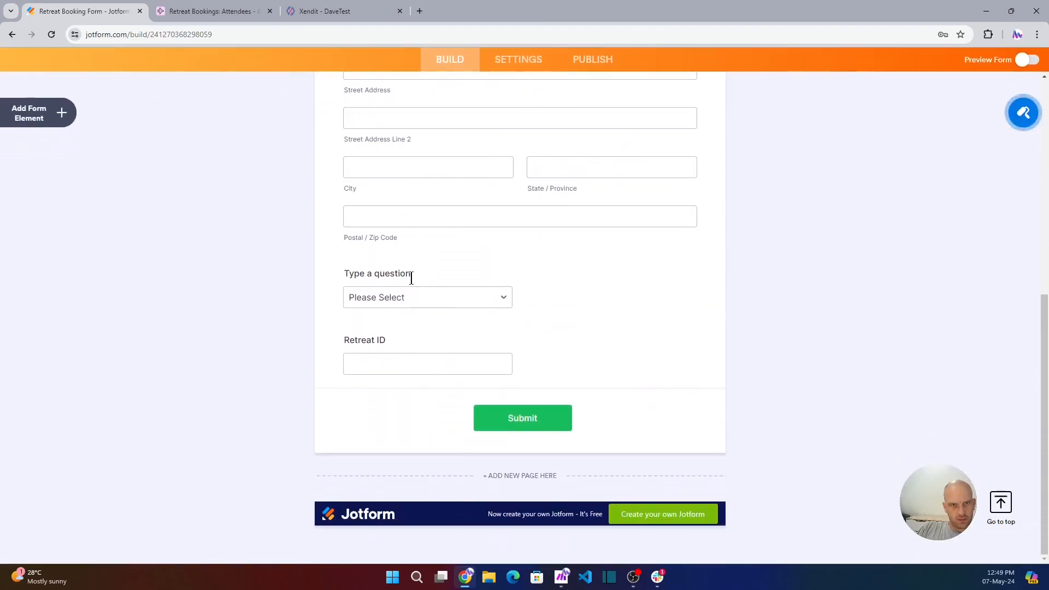
{"action": "left_click", "coordinate": [382, 276]}
{"action": "type", "text": "Room Sle"}
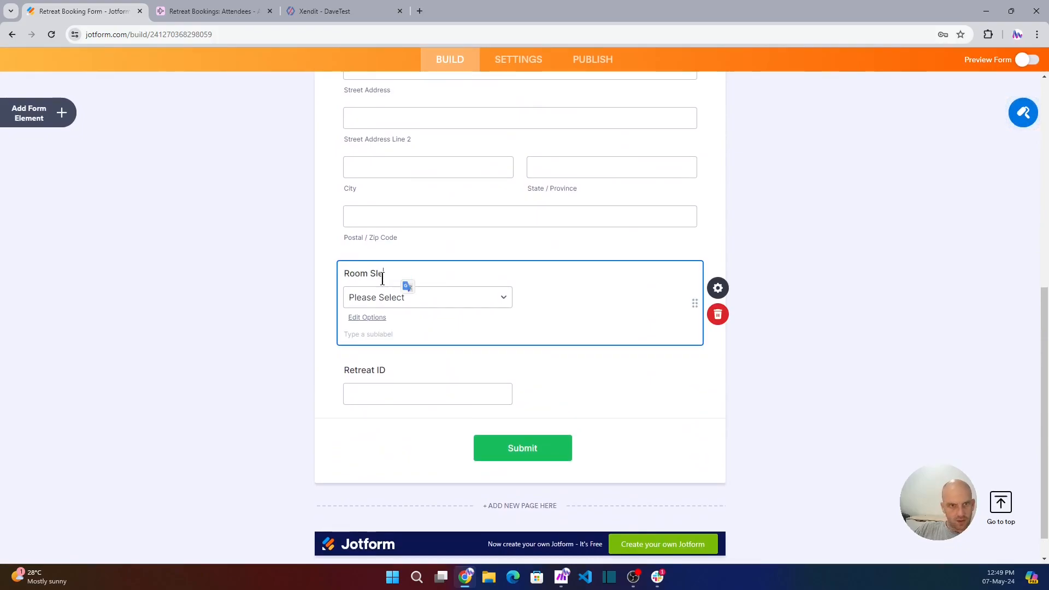
{"action": "key", "text": "BackSpace"}
{"action": "key", "text": "BackSpace"}
{"action": "type", "text": "election"}
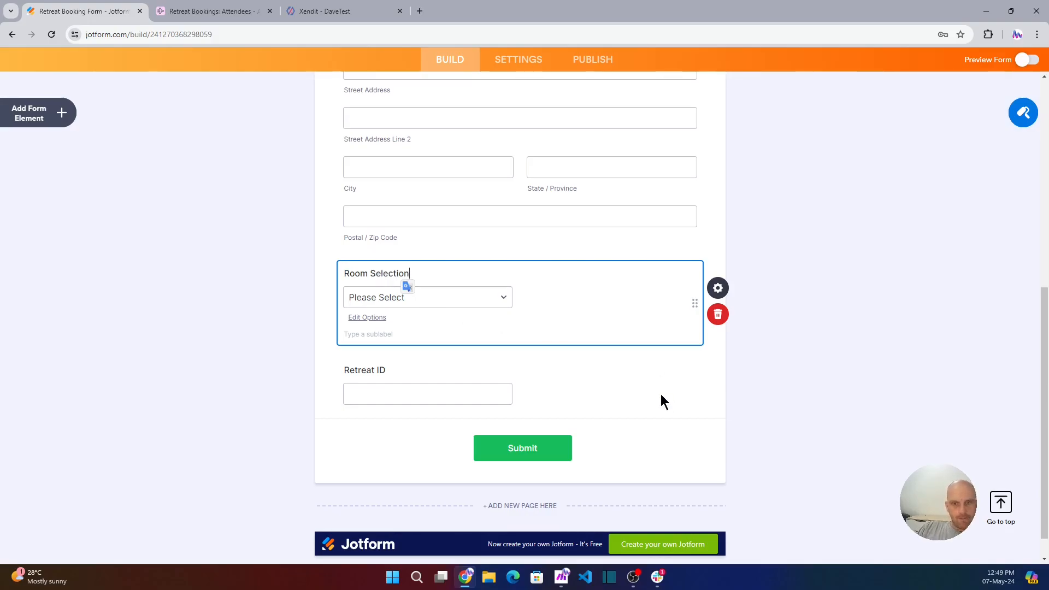
{"action": "left_click", "coordinate": [632, 388]}
{"action": "scroll", "coordinate": [824, 267], "scroll_direction": "up", "scroll_amount": 7}
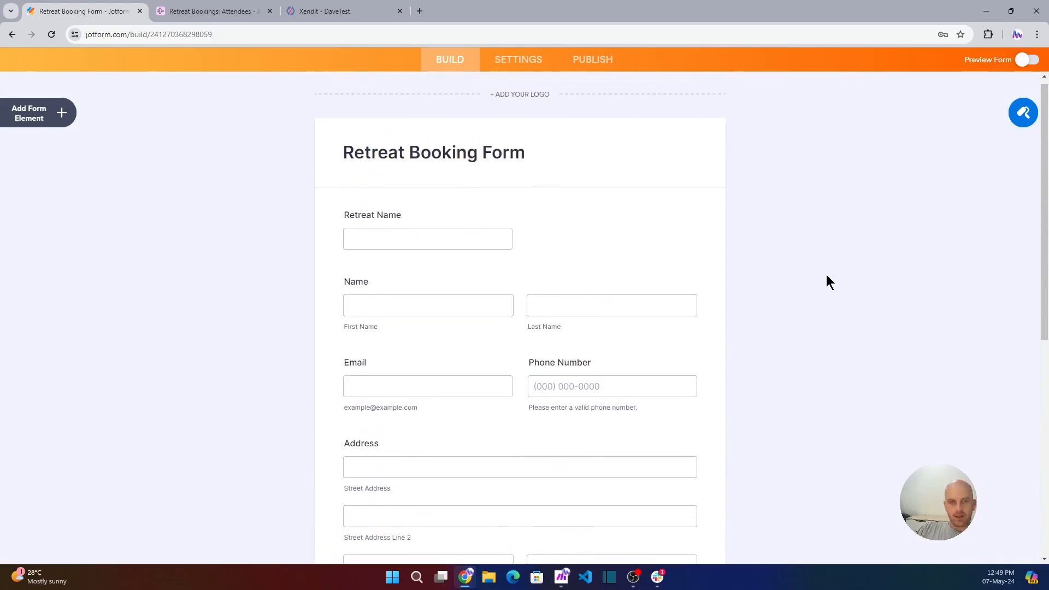
{"action": "scroll", "coordinate": [826, 282], "scroll_direction": "up", "scroll_amount": 2}
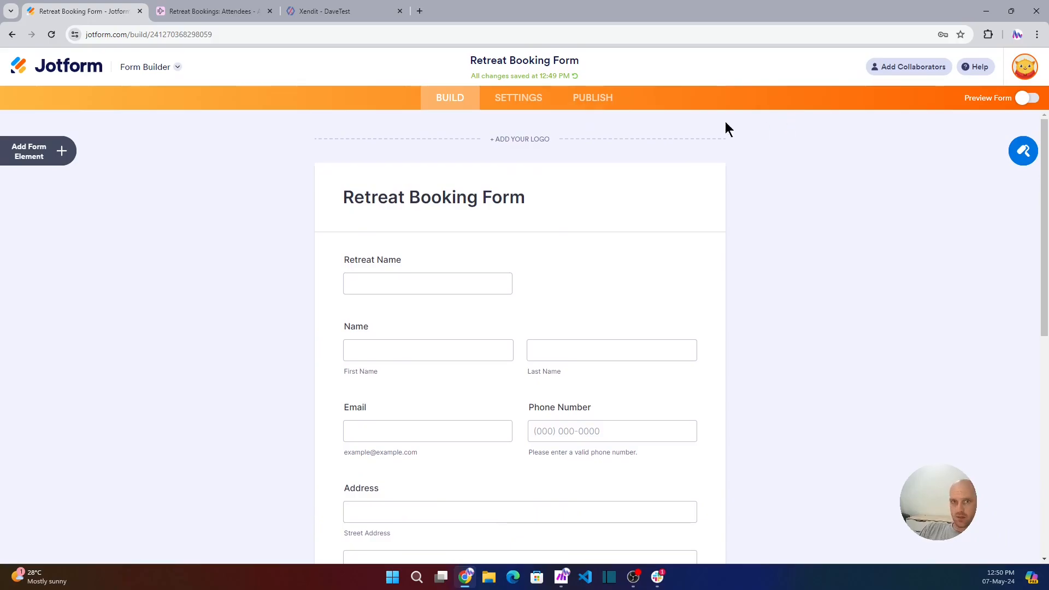
Step: Look up the form's iFrame embed code among its publishing options
{"action": "left_click", "coordinate": [607, 99]}
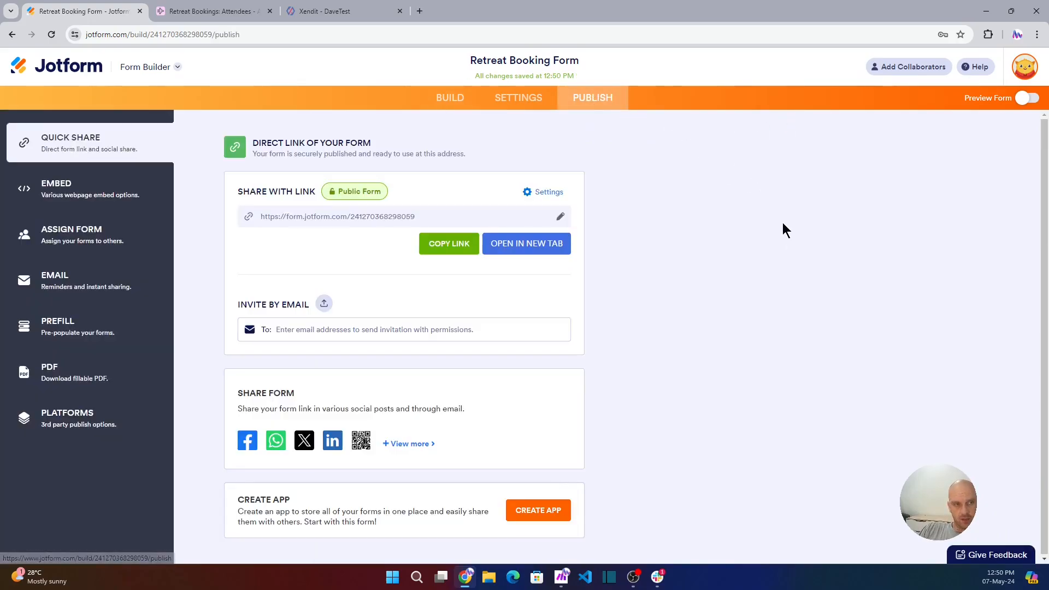
{"action": "left_click", "coordinate": [75, 197]}
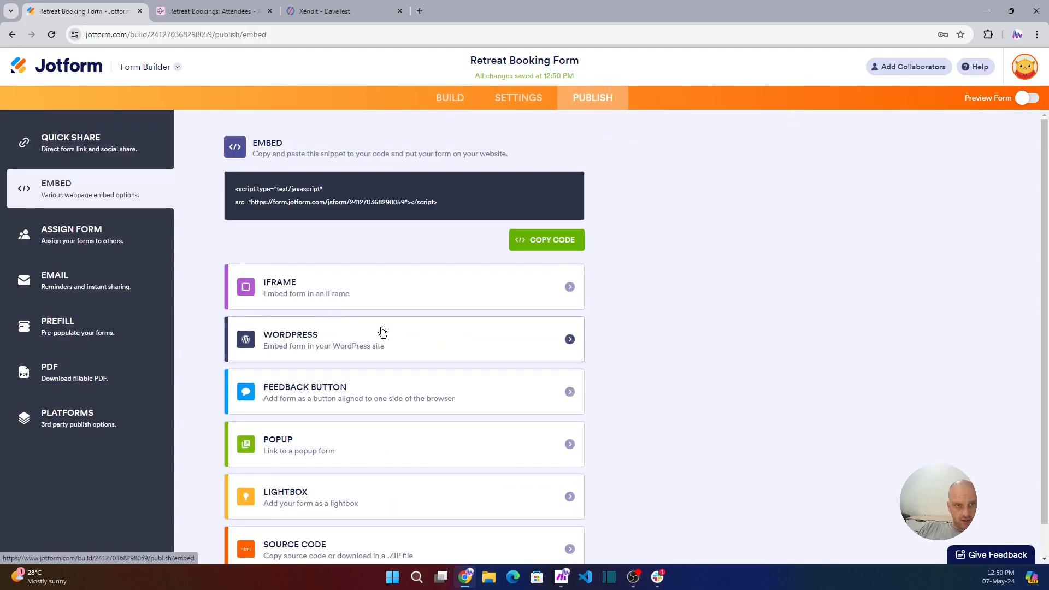
{"action": "left_click", "coordinate": [437, 293]}
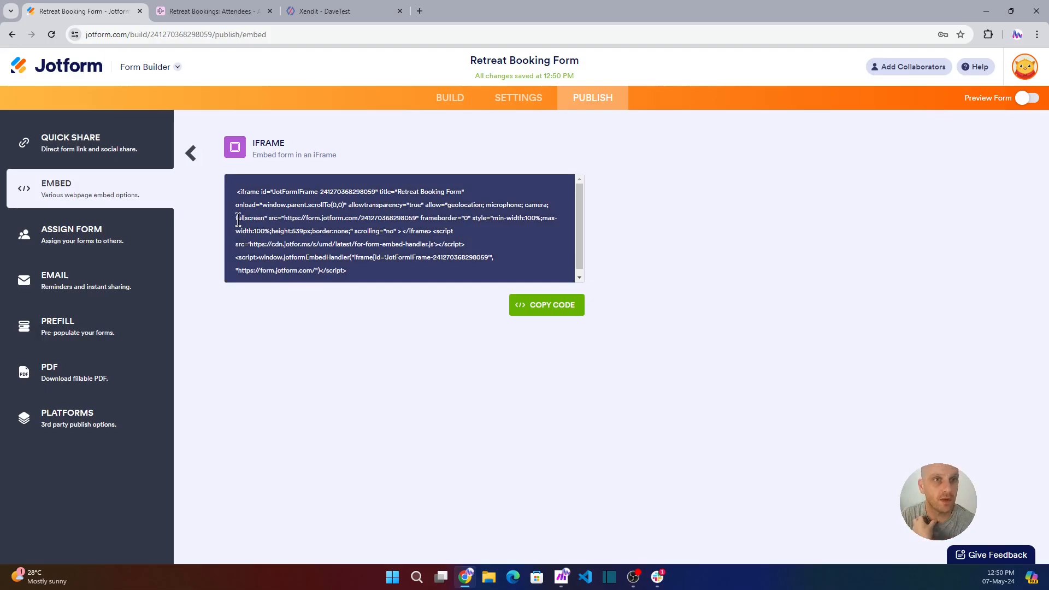
Step: Examine the general and advanced properties of the form's Submit button
{"action": "left_click", "coordinate": [445, 98]}
{"action": "left_click", "coordinate": [568, 429]}
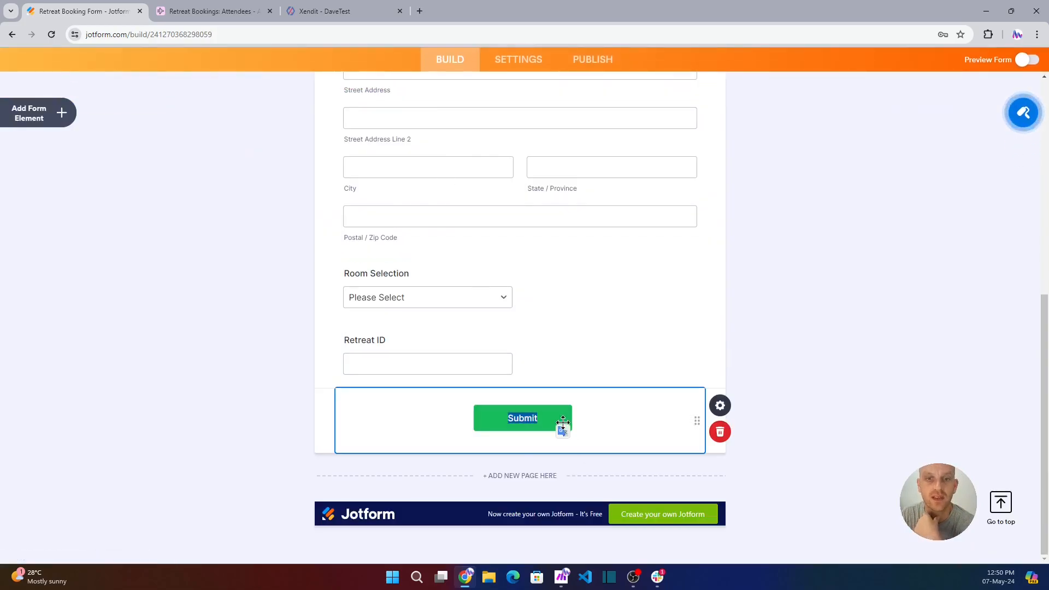
{"action": "left_click", "coordinate": [720, 405]}
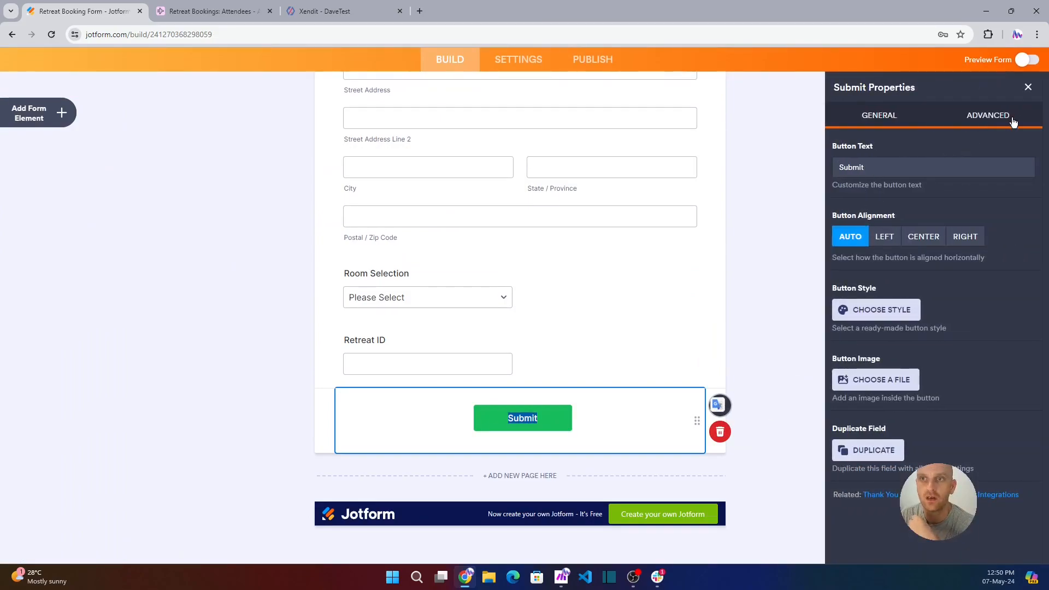
{"action": "left_click", "coordinate": [1011, 121]}
{"action": "left_click", "coordinate": [878, 116]}
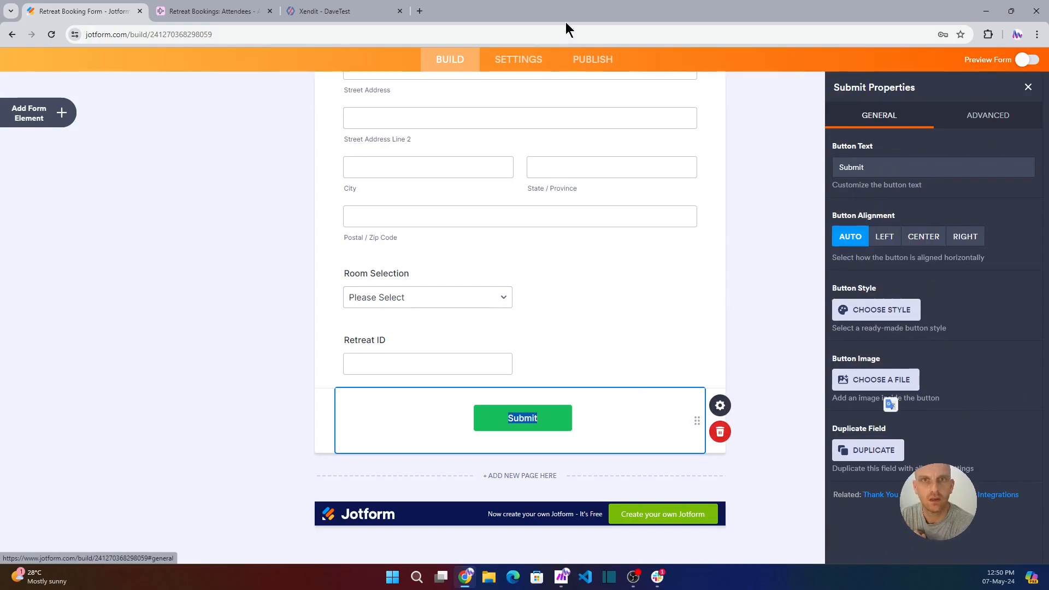
Step: Set the form's Thank You Page action to redirect to an external link after submission
{"action": "left_click", "coordinate": [518, 60]}
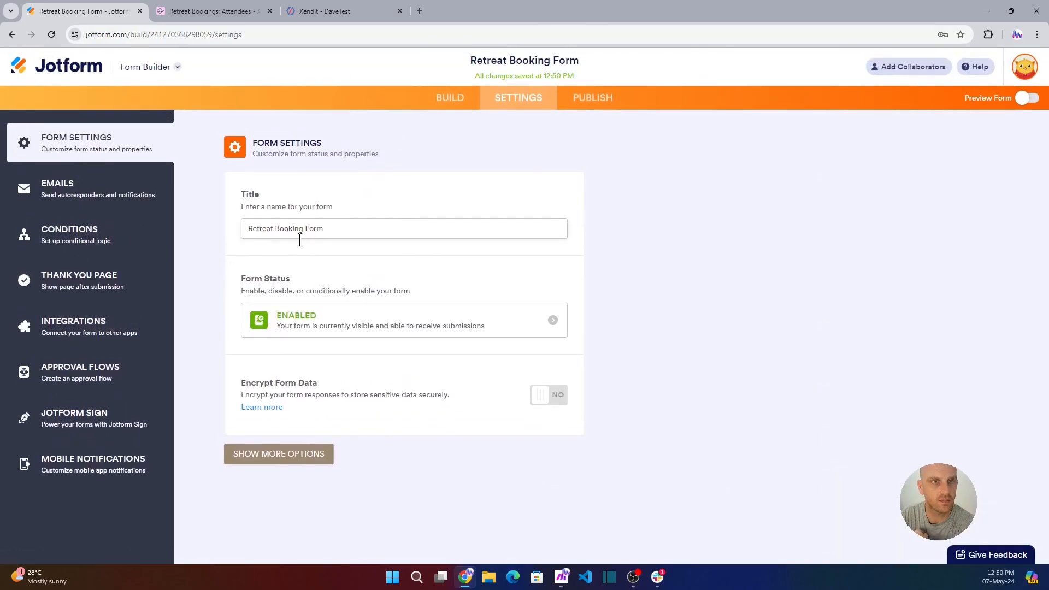
{"action": "left_click", "coordinate": [71, 281]}
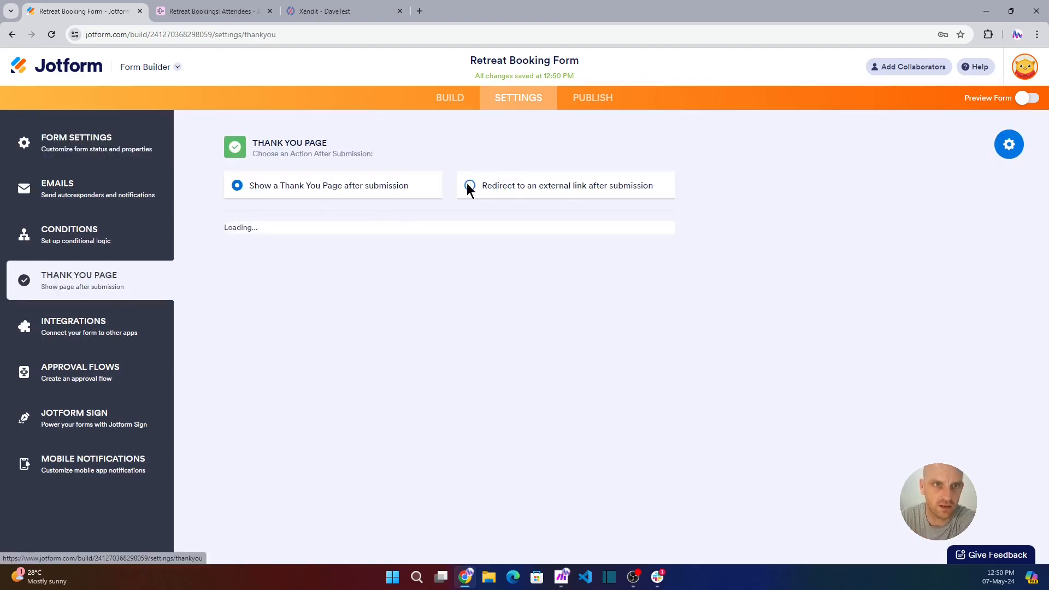
{"action": "left_click", "coordinate": [469, 186]}
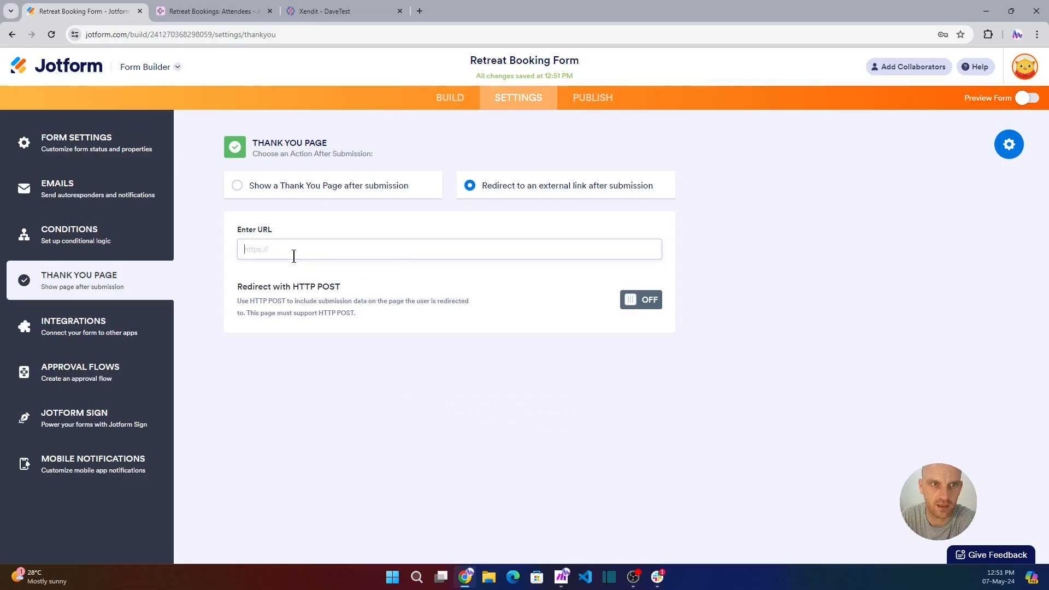
{"action": "left_click", "coordinate": [203, 12]}
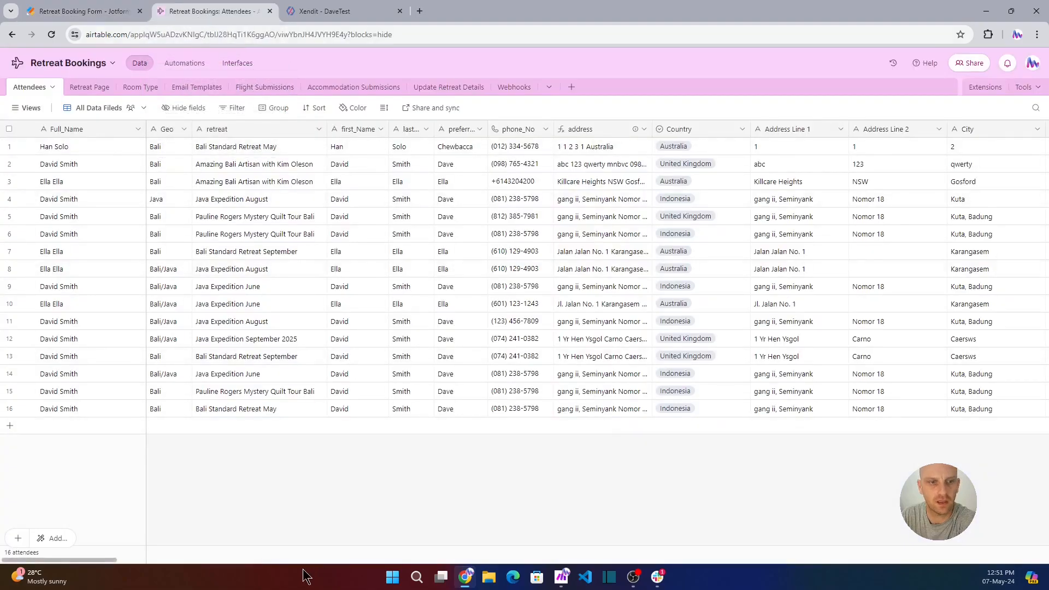
{"action": "left_click_drag", "start_coordinate": [98, 559], "coordinate": [273, 557]}
{"action": "left_click", "coordinate": [732, 149]}
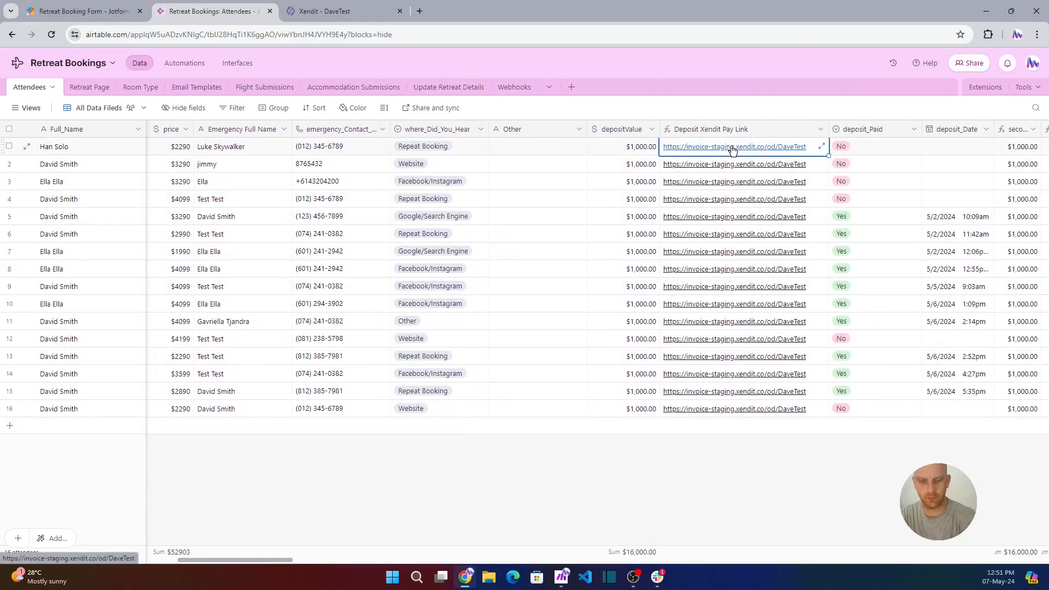
{"action": "key", "text": "Return"}
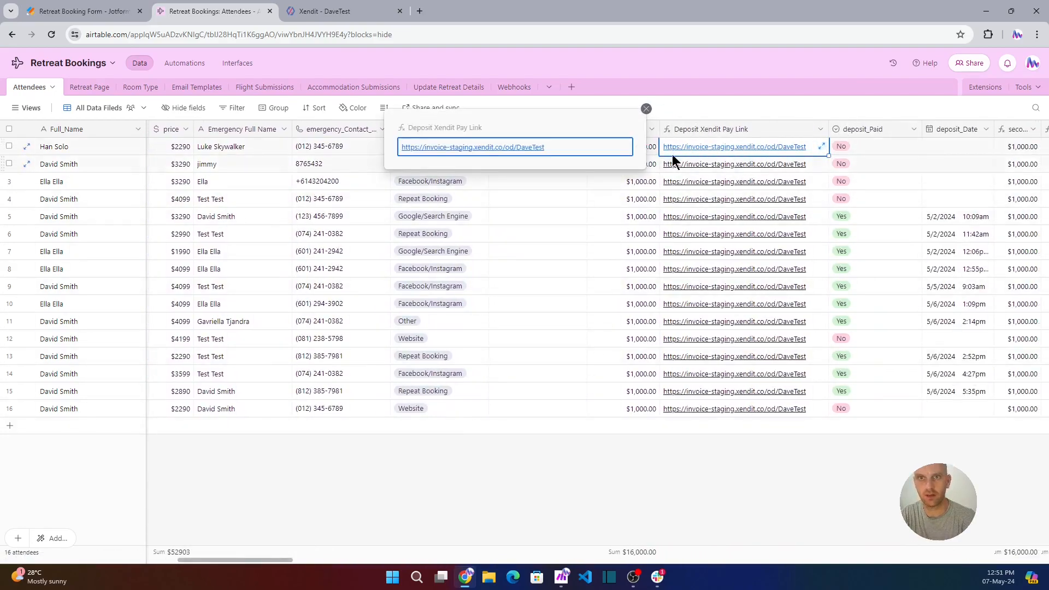
{"action": "right_click", "coordinate": [527, 149]}
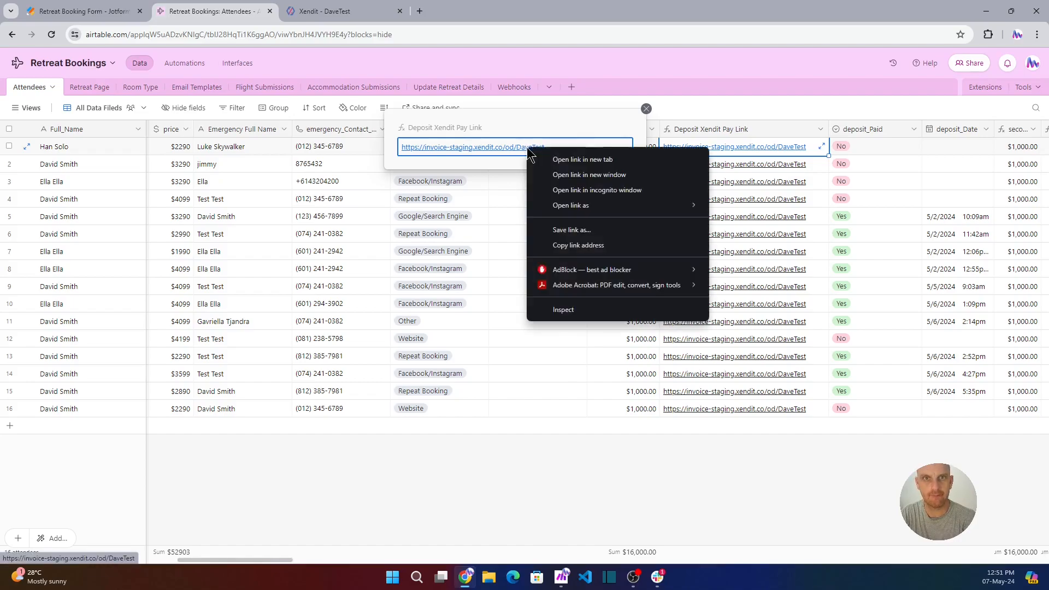
{"action": "left_click", "coordinate": [583, 245]}
{"action": "left_click", "coordinate": [66, 11]}
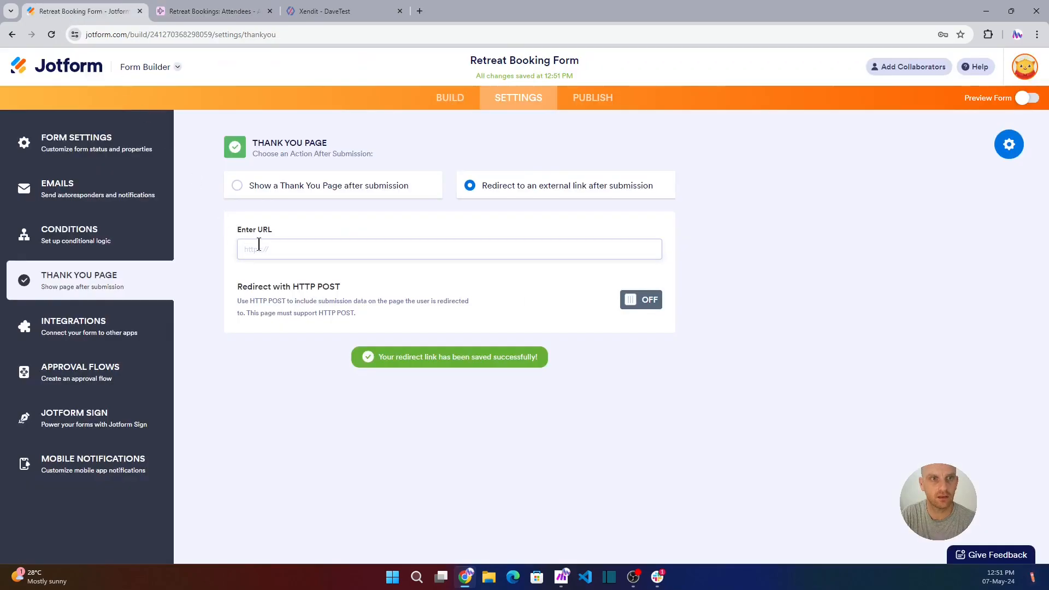
{"action": "type", "text": "https://invoice-staging.xendit.co/od/DaveTest"}
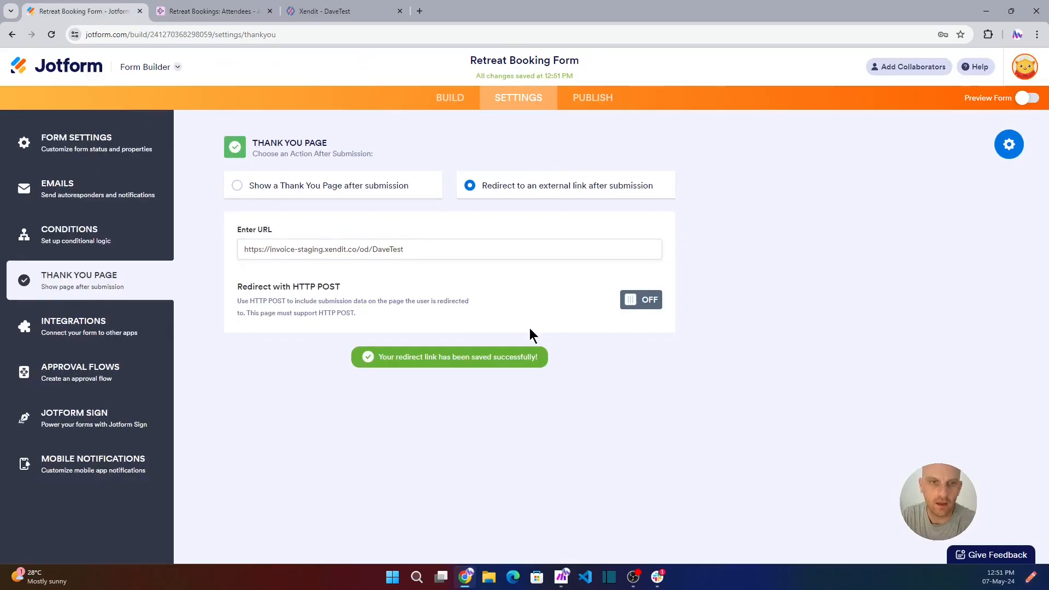
Step: Copy the form's iFrame embed code from its publishing options
{"action": "left_click", "coordinate": [595, 105]}
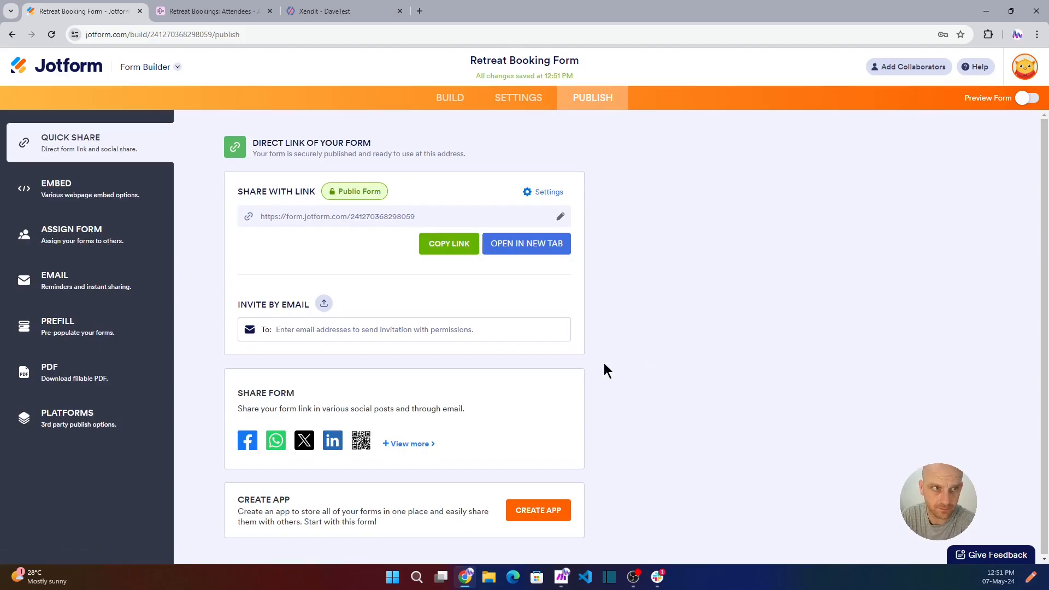
{"action": "left_click", "coordinate": [109, 199]}
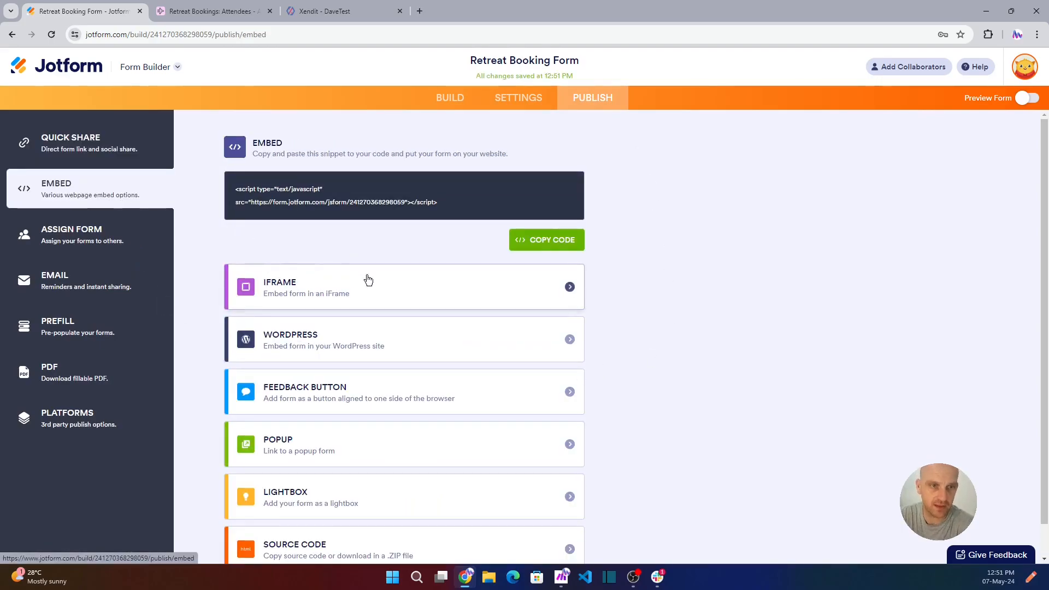
{"action": "left_click", "coordinate": [419, 287]}
{"action": "left_click", "coordinate": [551, 309]}
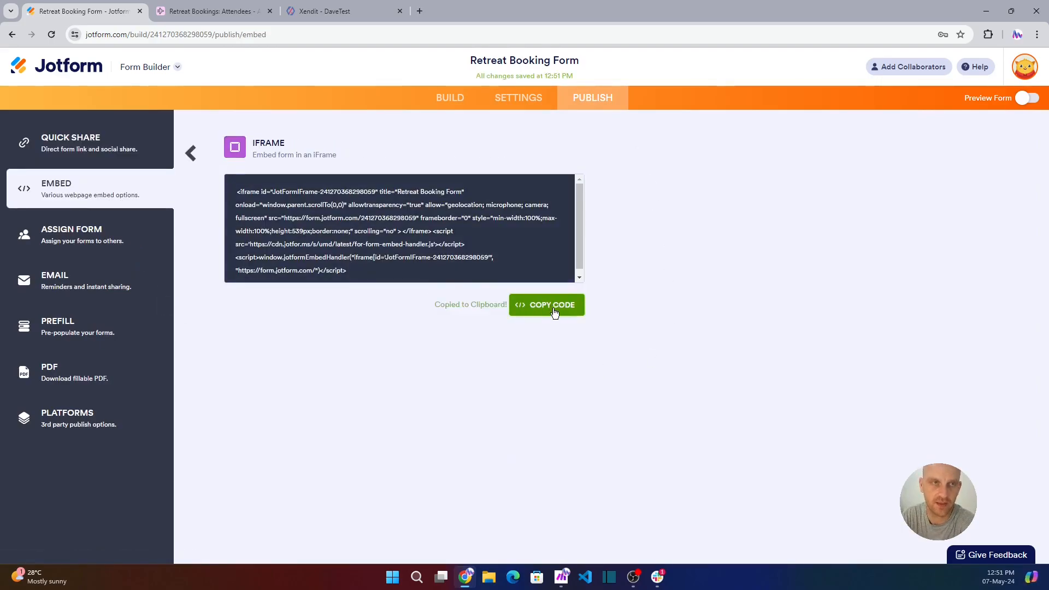
Step: Switch to Airtable and examine the Embed Booking Form field's formula in the Retreat Page table
{"action": "left_click", "coordinate": [211, 11]}
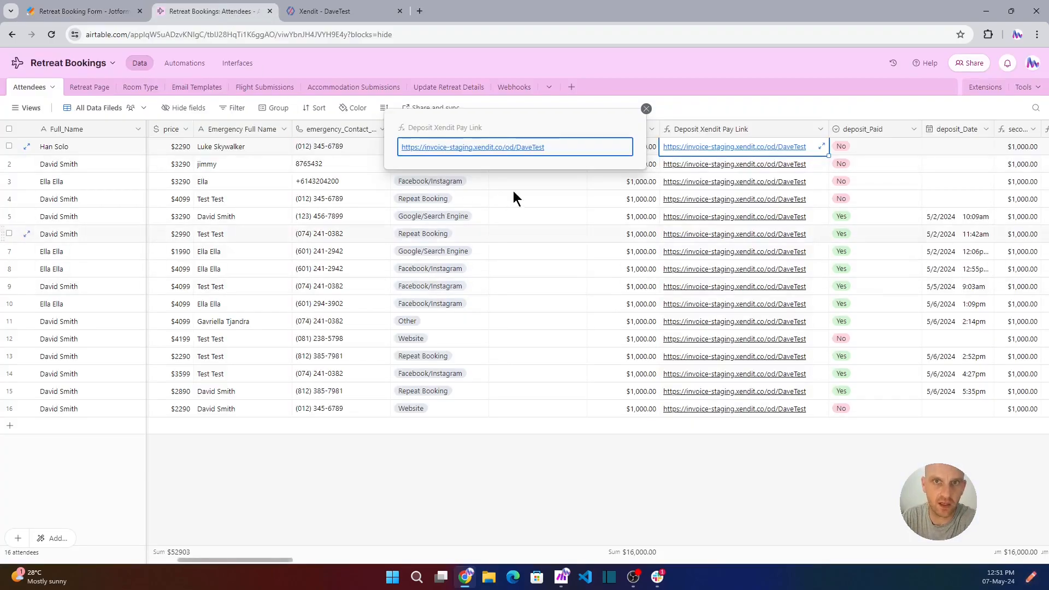
{"action": "left_click", "coordinate": [743, 469]}
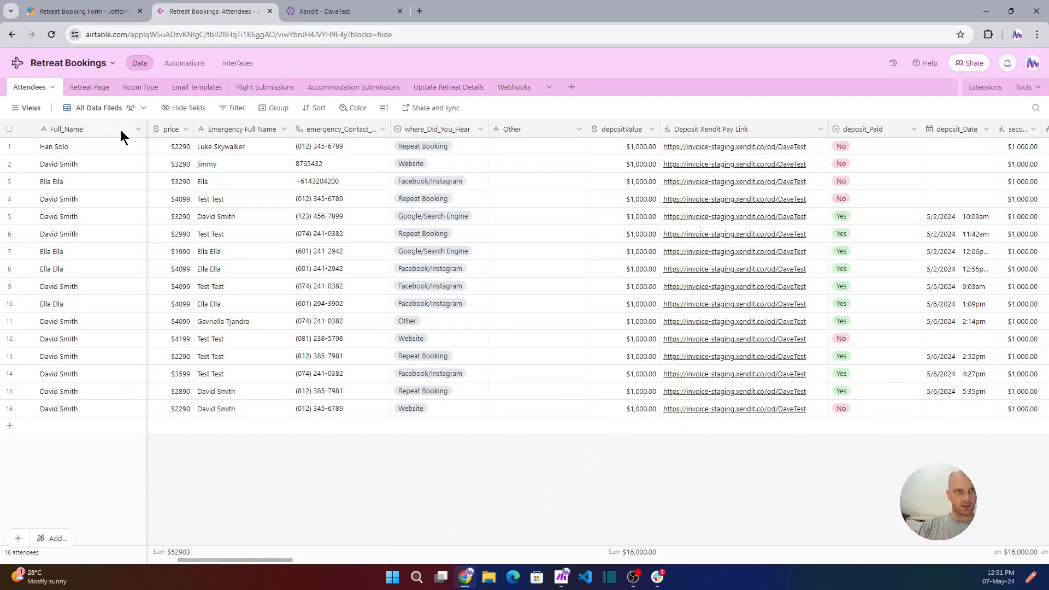
{"action": "left_click", "coordinate": [97, 89]}
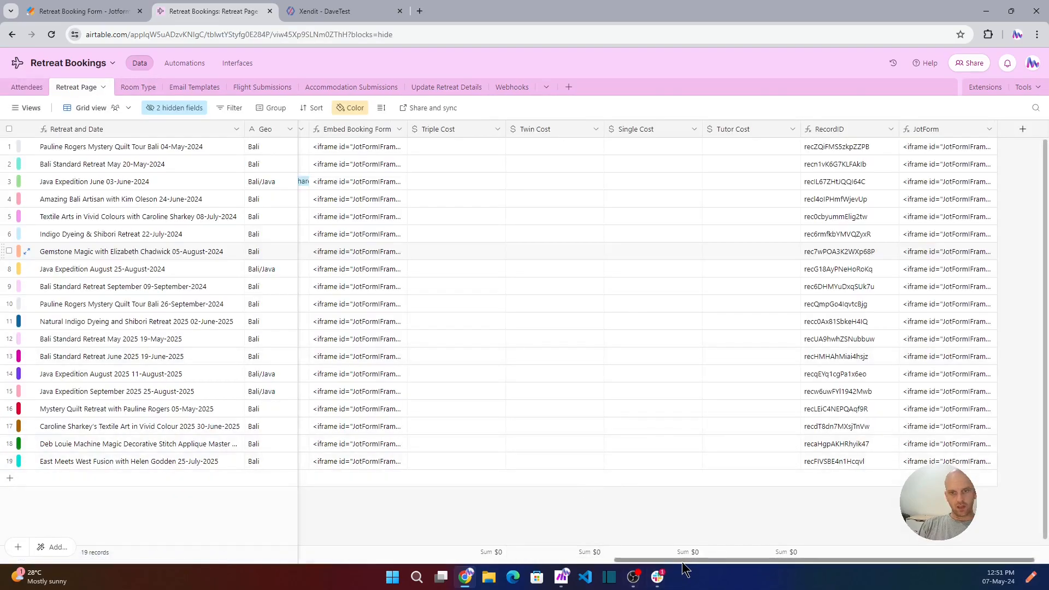
{"action": "left_click_drag", "start_coordinate": [688, 561], "coordinate": [572, 561]}
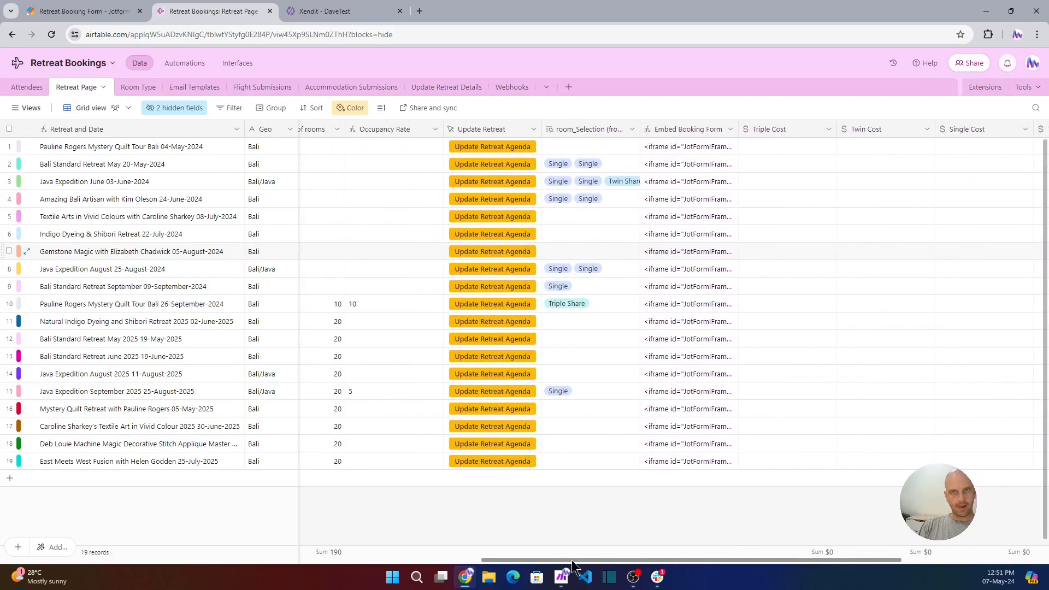
{"action": "left_click", "coordinate": [729, 130]}
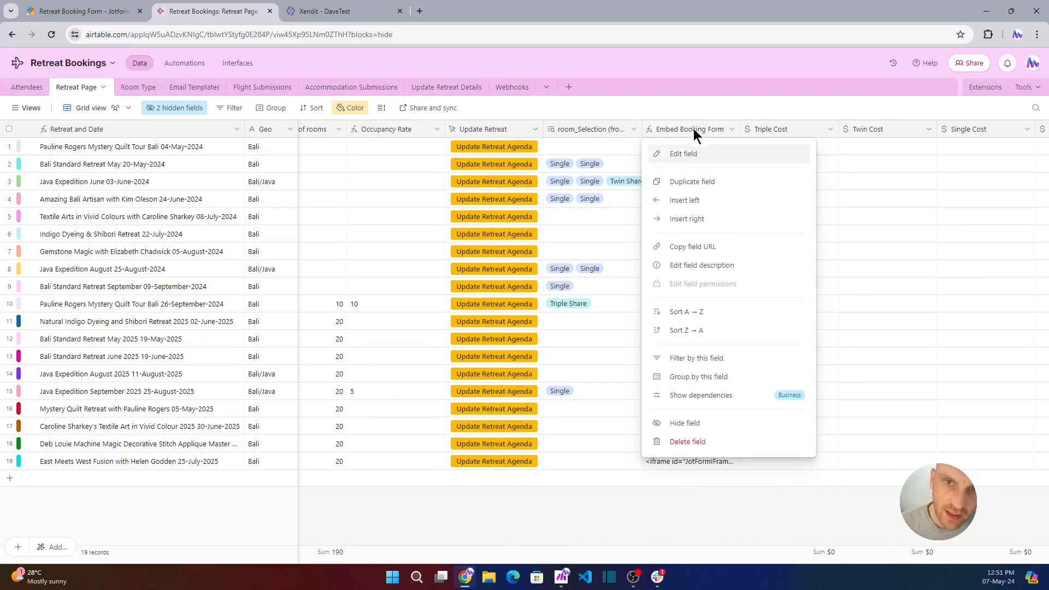
{"action": "left_click", "coordinate": [693, 145]}
{"action": "left_click_drag", "start_coordinate": [761, 255], "coordinate": [1035, 426]}
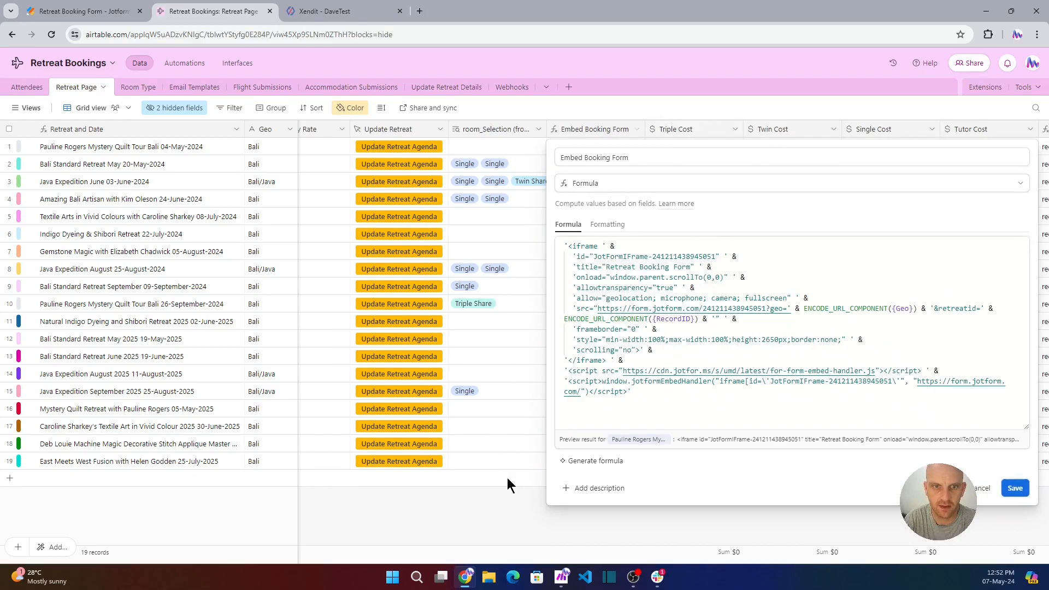
{"action": "left_click", "coordinate": [494, 464]}
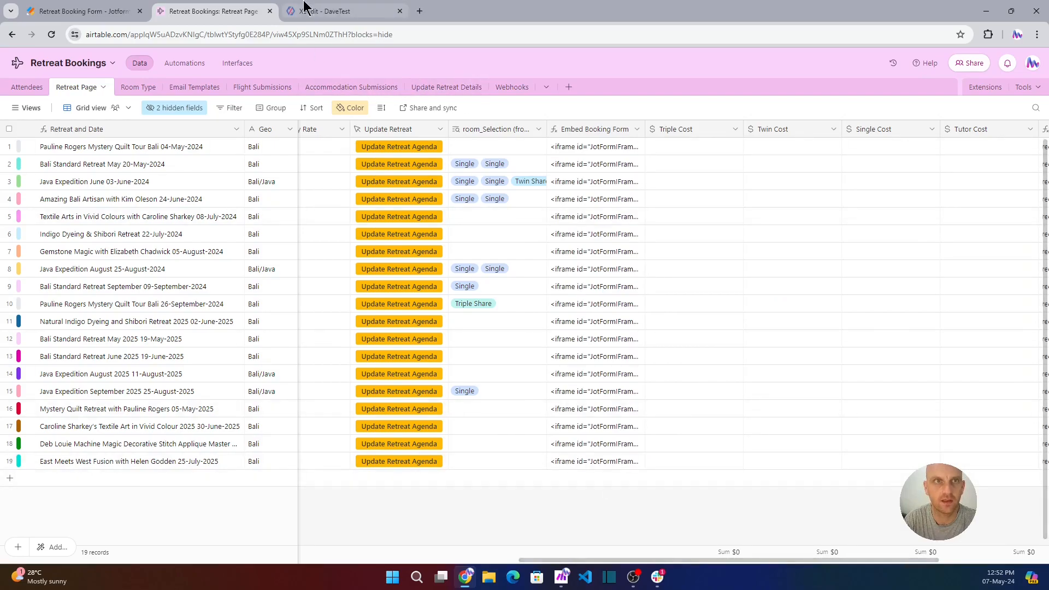
Step: Compare Jotform's iFrame embed code with Airtable's Embed Booking Form formula, focusing on the added geo and retreatid URL parameters
{"action": "left_click", "coordinate": [75, 13]}
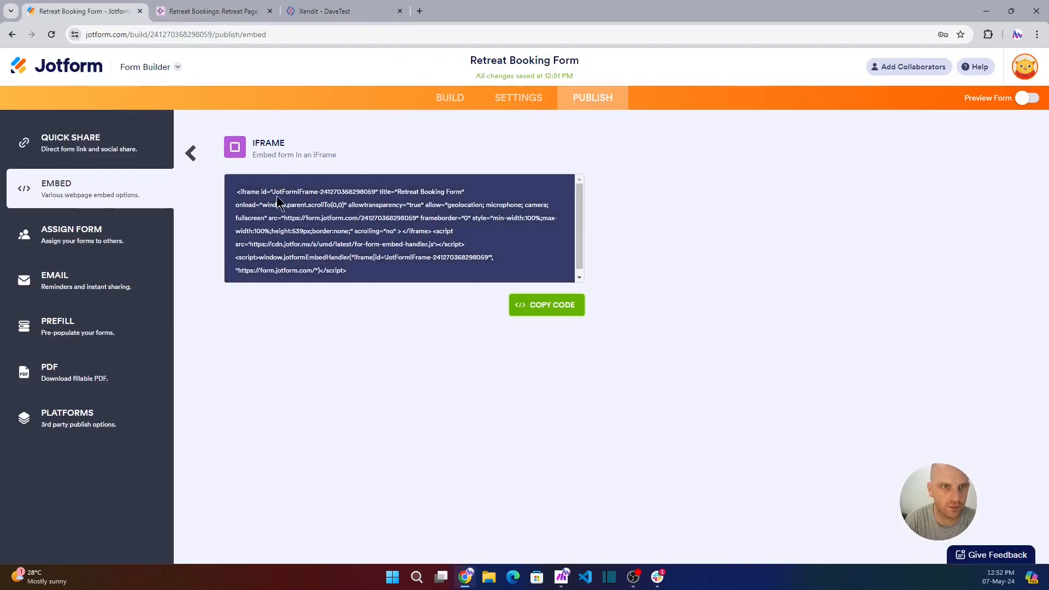
{"action": "left_click_drag", "start_coordinate": [362, 270], "coordinate": [231, 153]}
{"action": "left_click", "coordinate": [206, 11]}
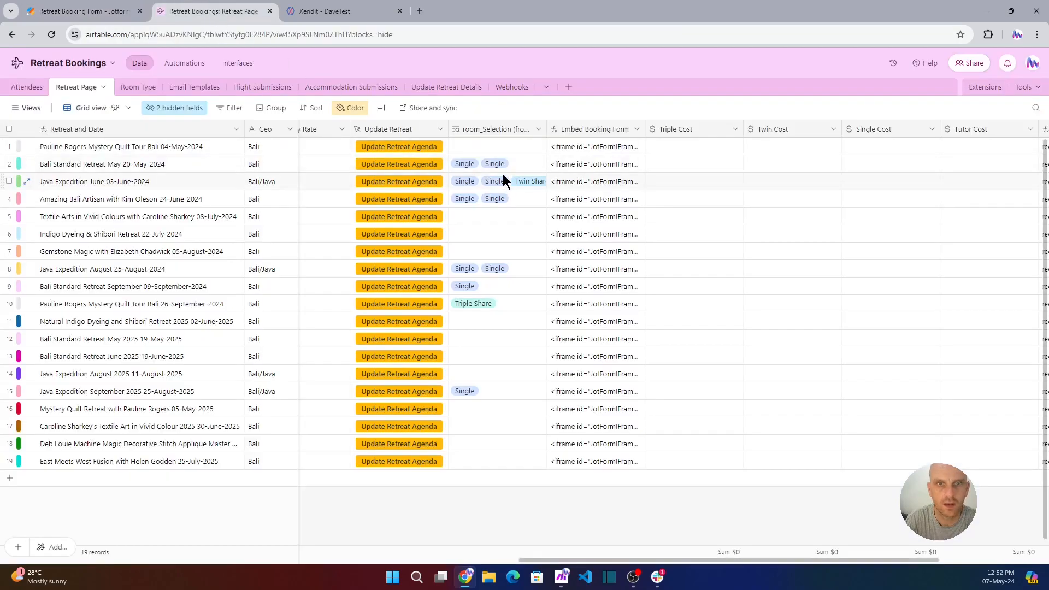
{"action": "double_click", "coordinate": [595, 131]}
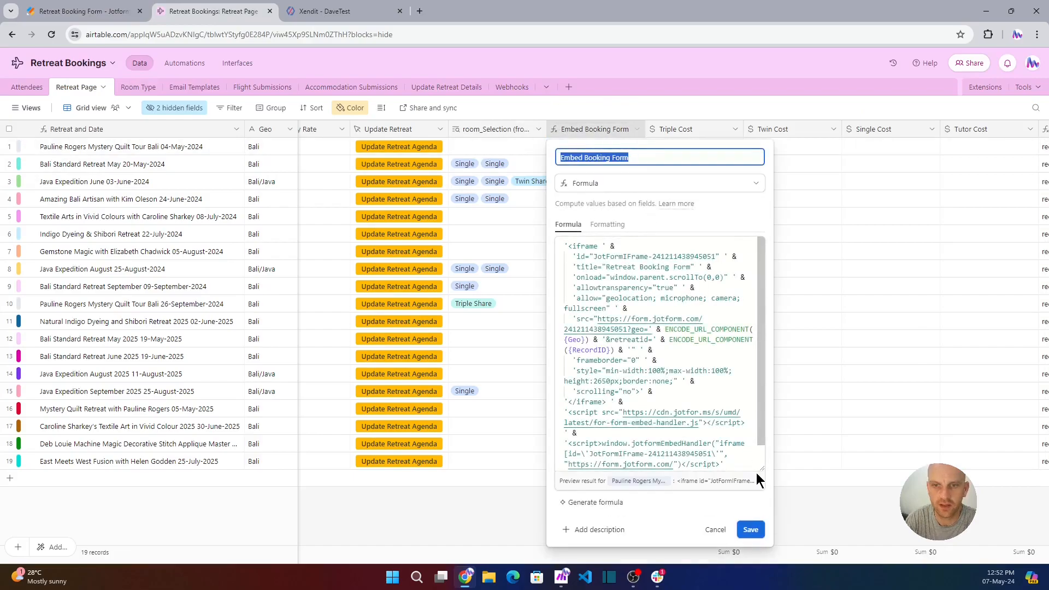
{"action": "left_click_drag", "start_coordinate": [761, 468], "coordinate": [1026, 452]}
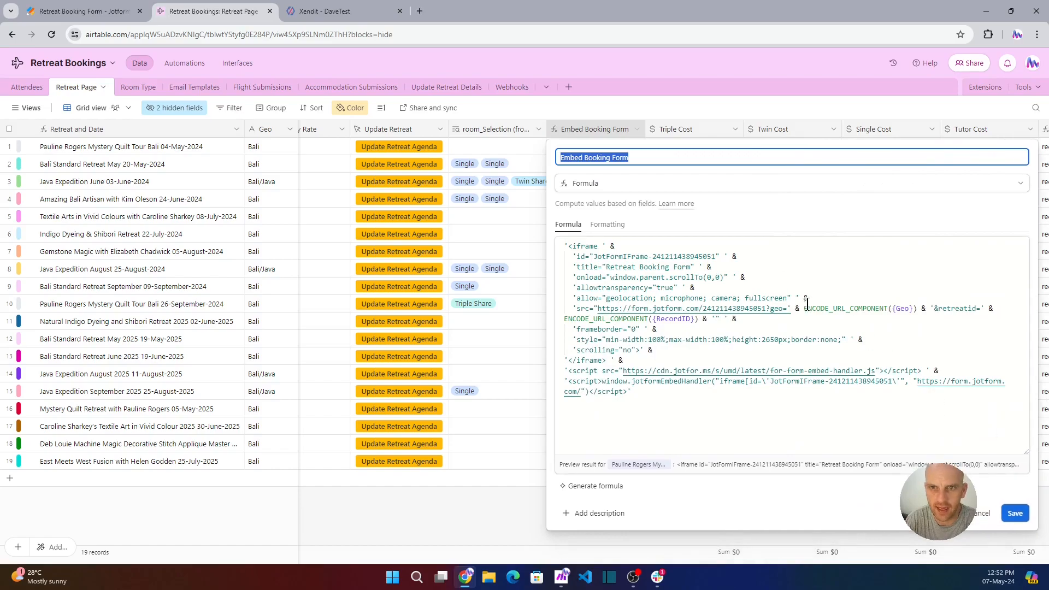
{"action": "left_click", "coordinate": [767, 310]}
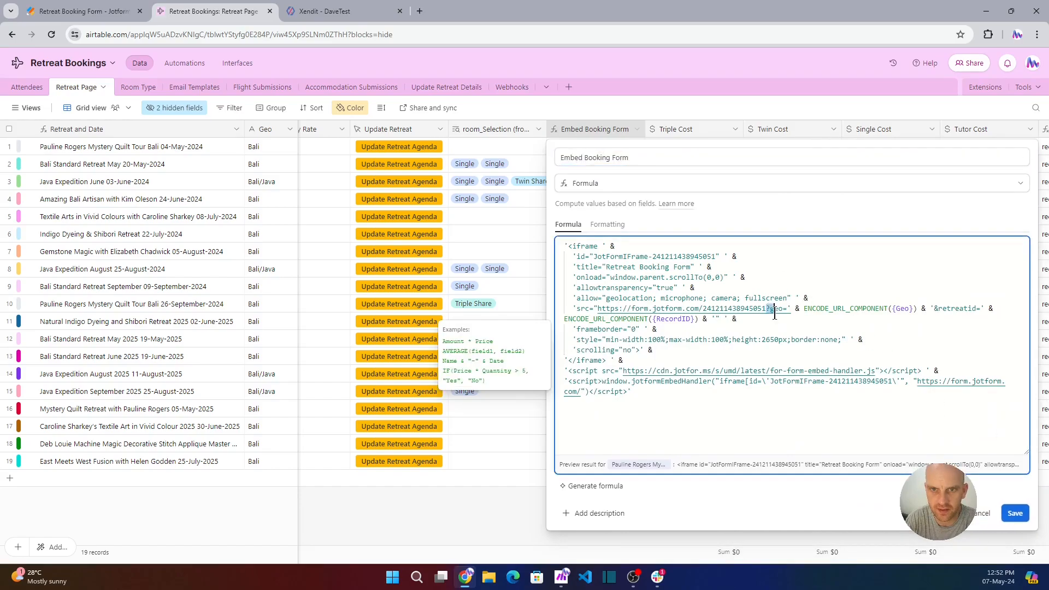
{"action": "left_click_drag", "start_coordinate": [774, 314], "coordinate": [755, 319]}
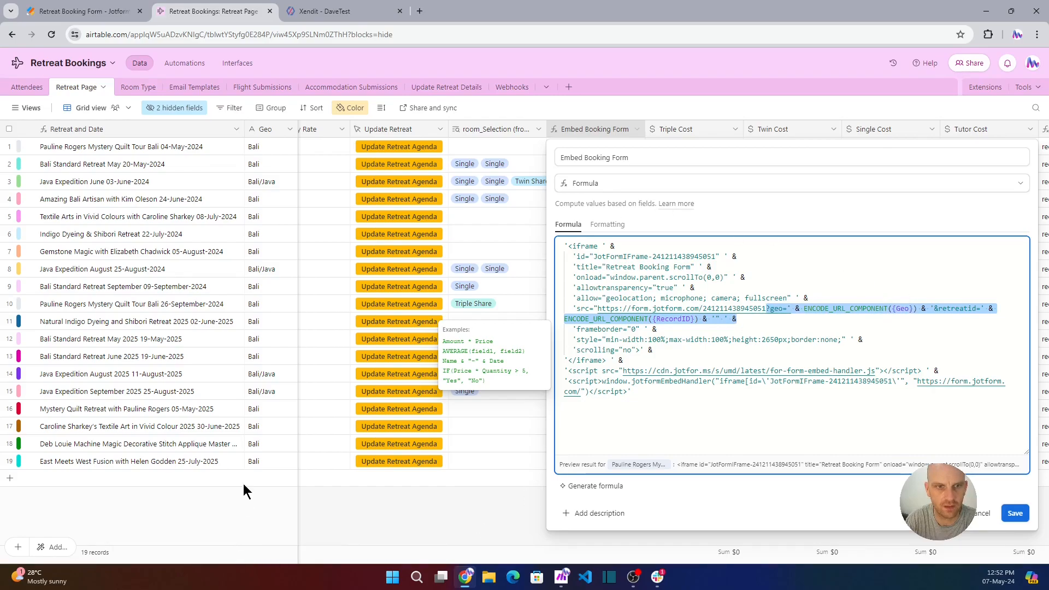
{"action": "scroll", "coordinate": [244, 469], "scroll_direction": "left", "scroll_amount": 10}
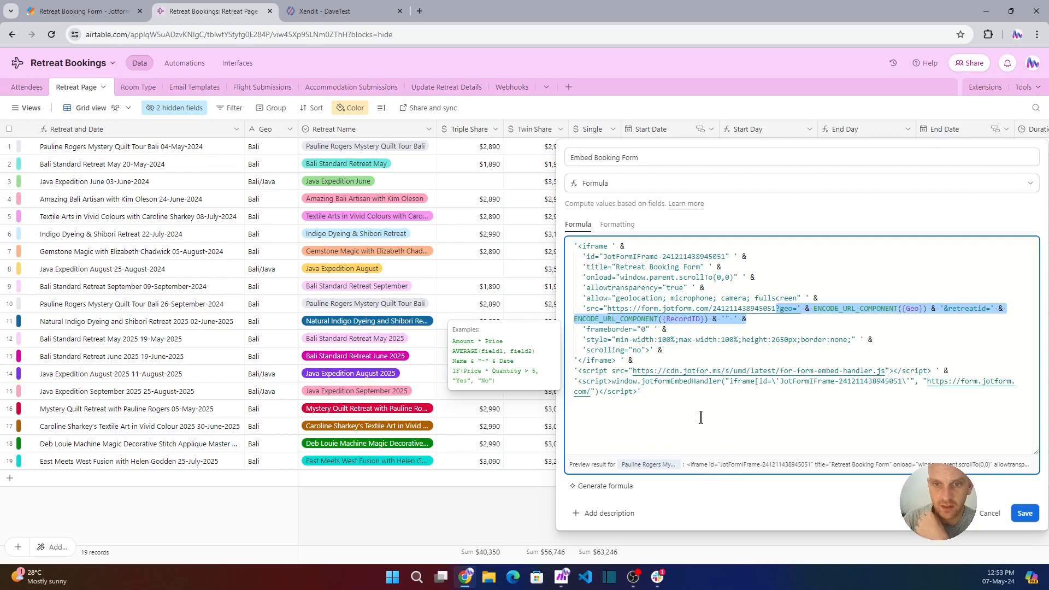
Step: Open the Create A New Retreat Agenda interface form and review its location, name, date, price, cost and available-spaces fields
{"action": "left_click", "coordinate": [244, 66]}
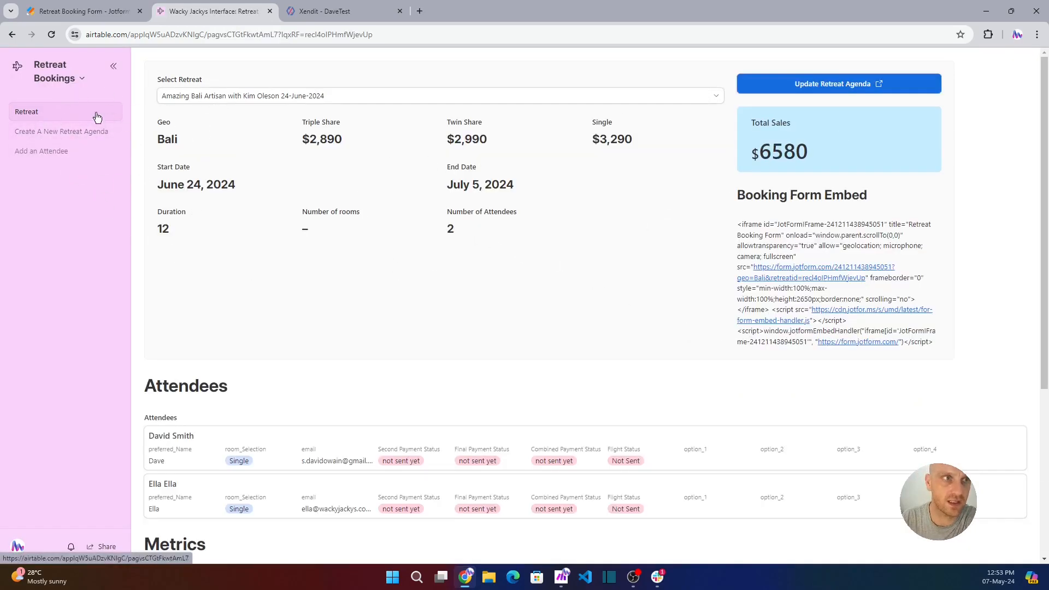
{"action": "left_click", "coordinate": [57, 132]}
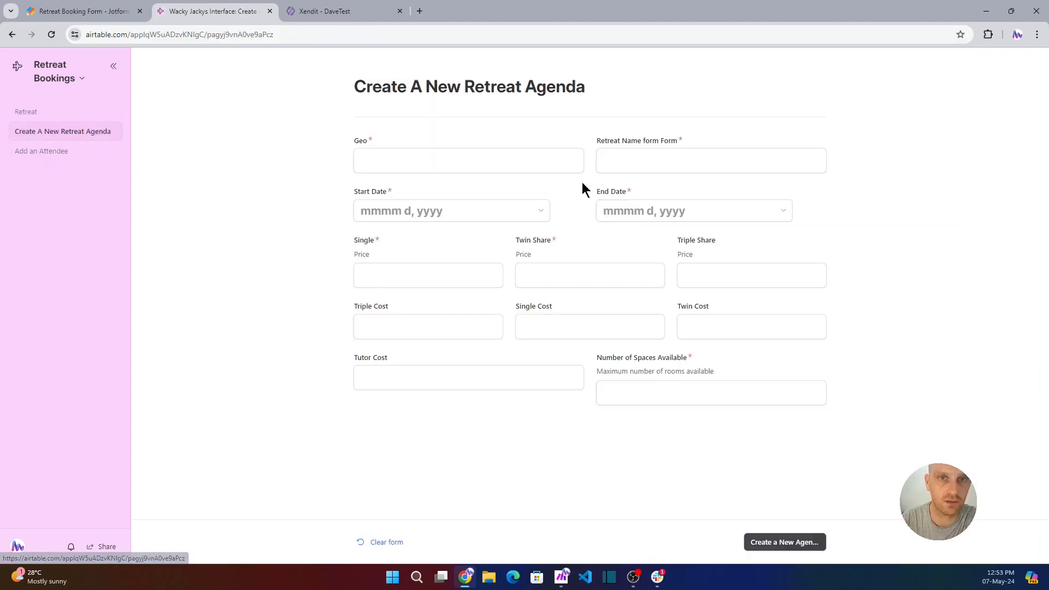
{"action": "left_click", "coordinate": [373, 163]}
{"action": "left_click", "coordinate": [665, 164]}
{"action": "left_click", "coordinate": [462, 213]}
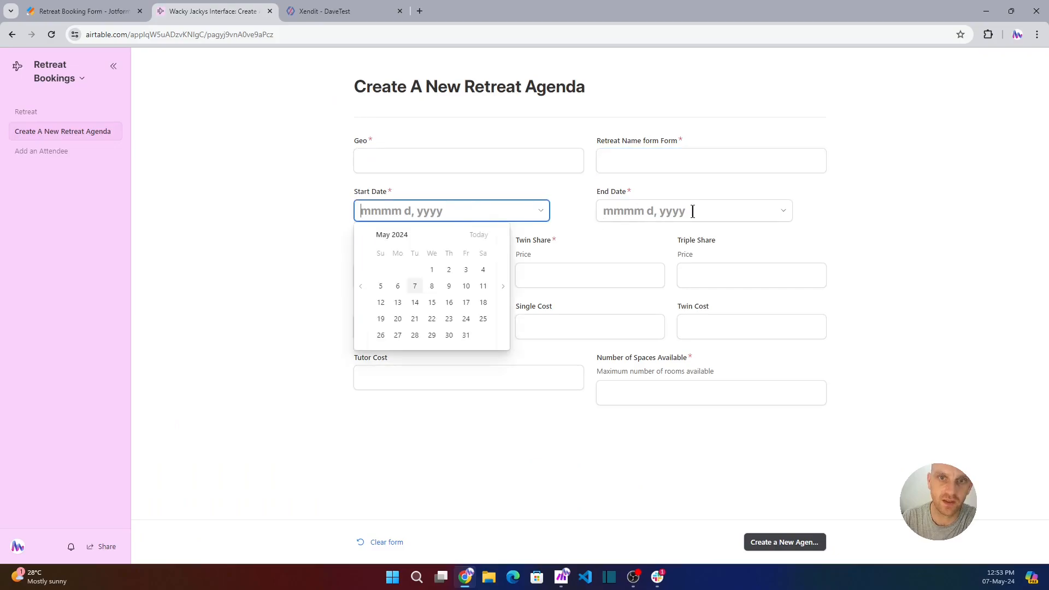
{"action": "left_click", "coordinate": [707, 215]}
{"action": "left_click", "coordinate": [414, 277]}
{"action": "left_click", "coordinate": [522, 275]}
{"action": "left_click", "coordinate": [713, 276]}
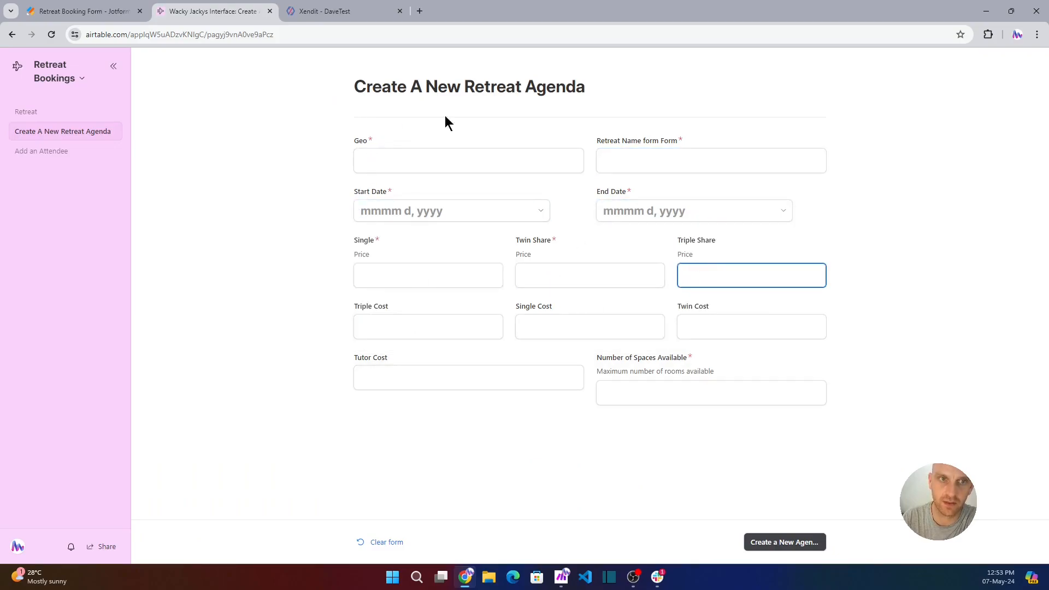
{"action": "left_click", "coordinate": [435, 279]}
{"action": "left_click", "coordinate": [597, 277]}
{"action": "left_click", "coordinate": [736, 275]}
{"action": "left_click", "coordinate": [397, 327]}
{"action": "left_click", "coordinate": [556, 332]}
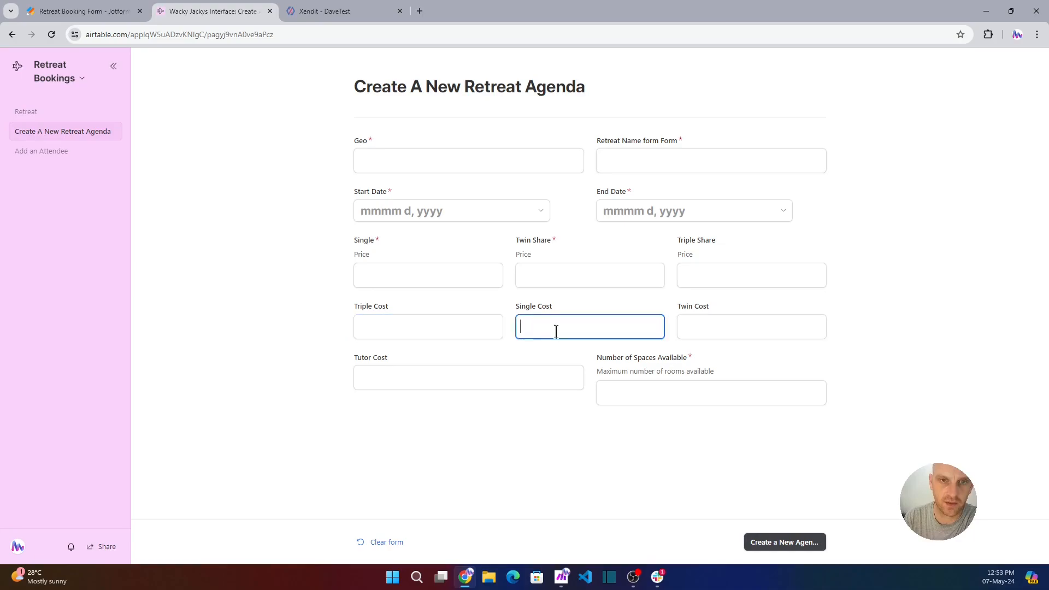
{"action": "left_click", "coordinate": [712, 325]}
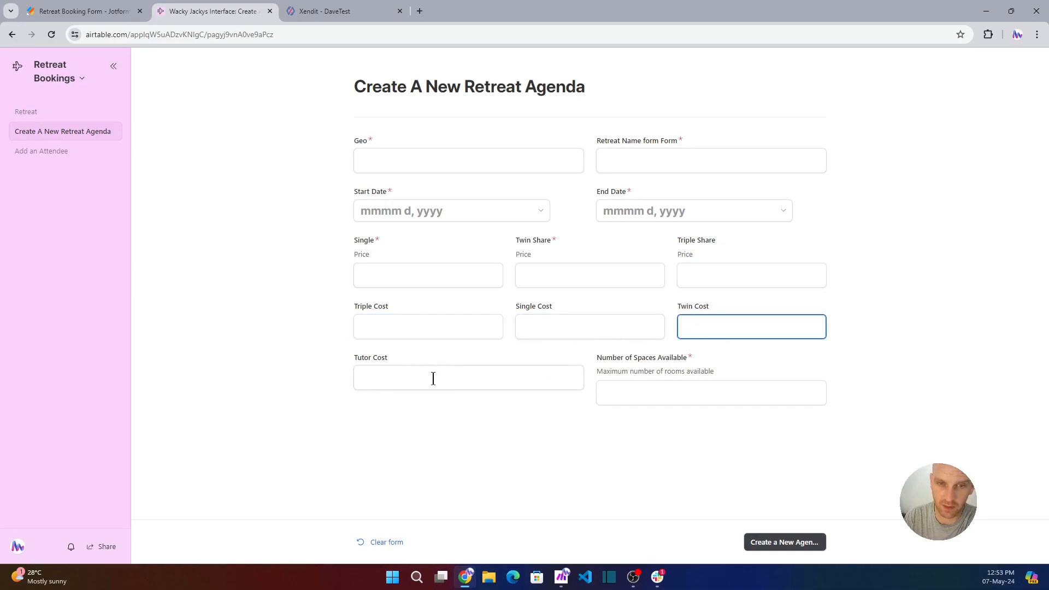
{"action": "left_click", "coordinate": [657, 393]}
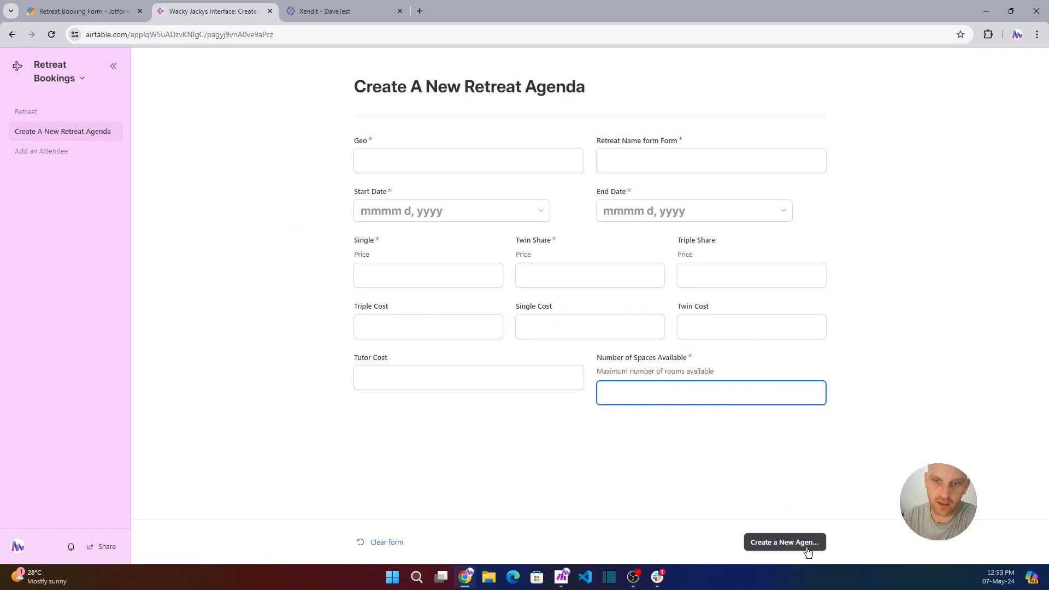
Step: Return to the Retreat Page data table and select the Natural Indigo Dyeing and Shibori Retreat 2025 record's name
{"action": "left_click", "coordinate": [27, 112]}
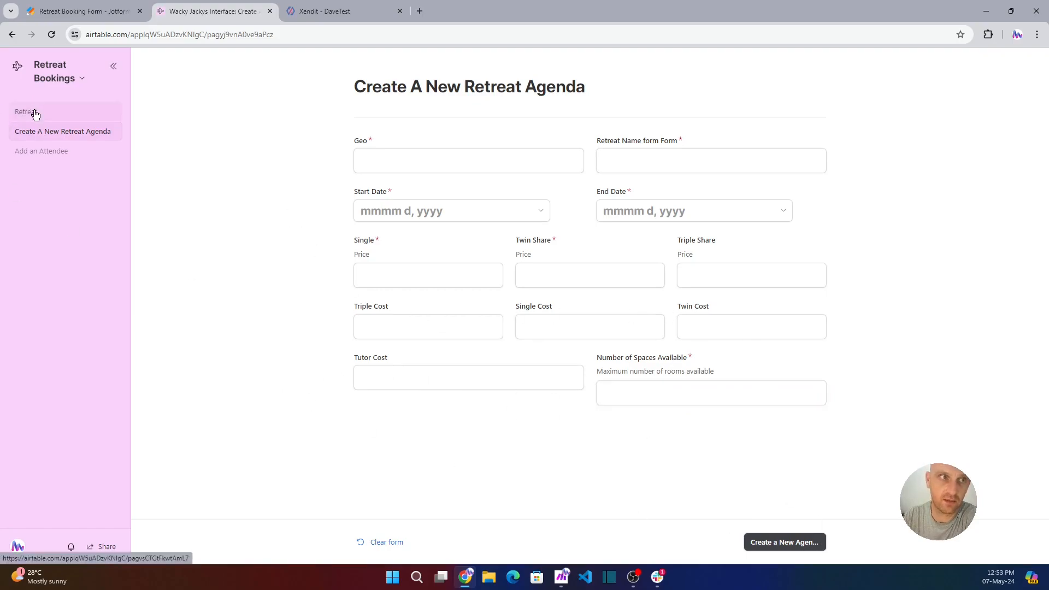
{"action": "left_click", "coordinate": [69, 78]}
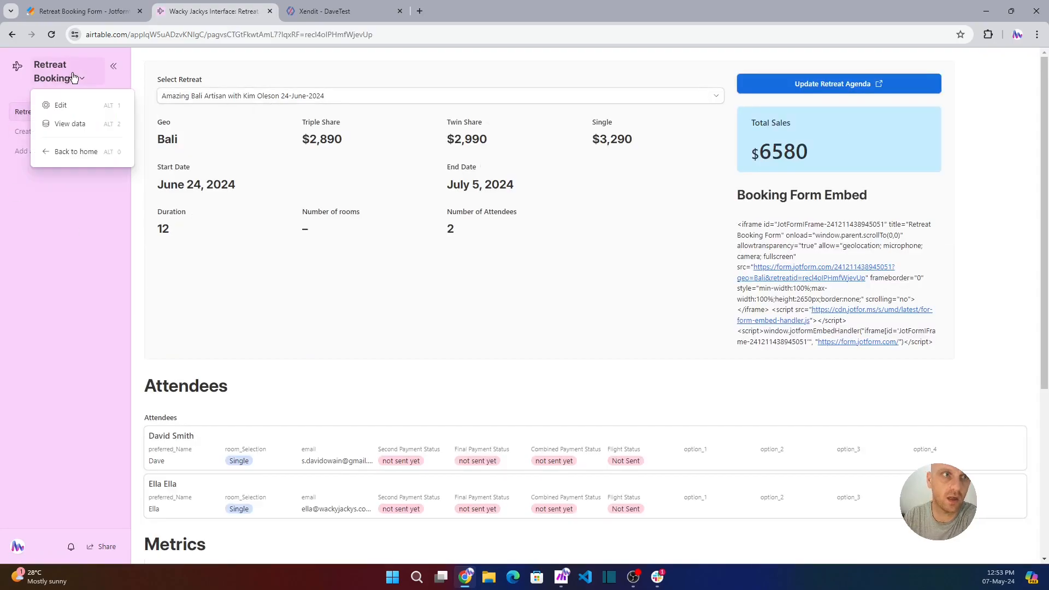
{"action": "left_click", "coordinate": [68, 126]}
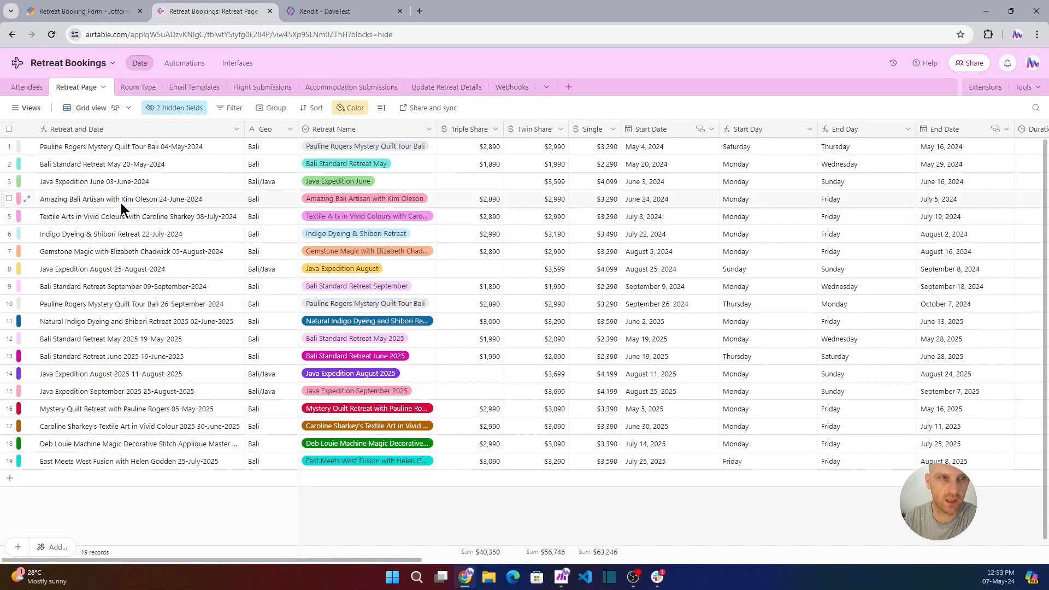
{"action": "left_click", "coordinate": [158, 322]}
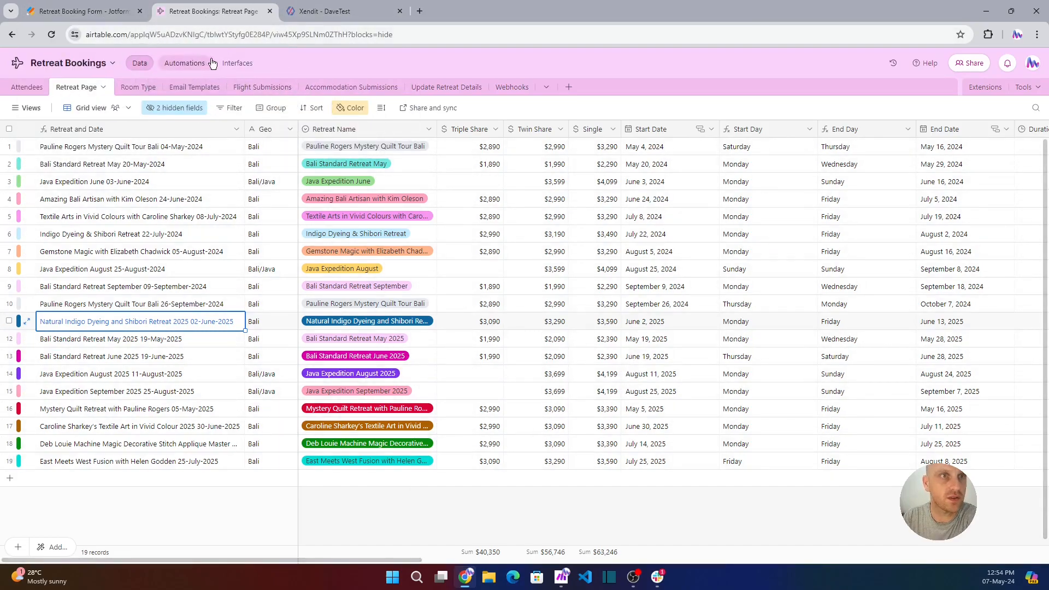
Step: View the Update Retreat Agenda form from the Retreat interface page and close it without changes
{"action": "left_click", "coordinate": [237, 62]}
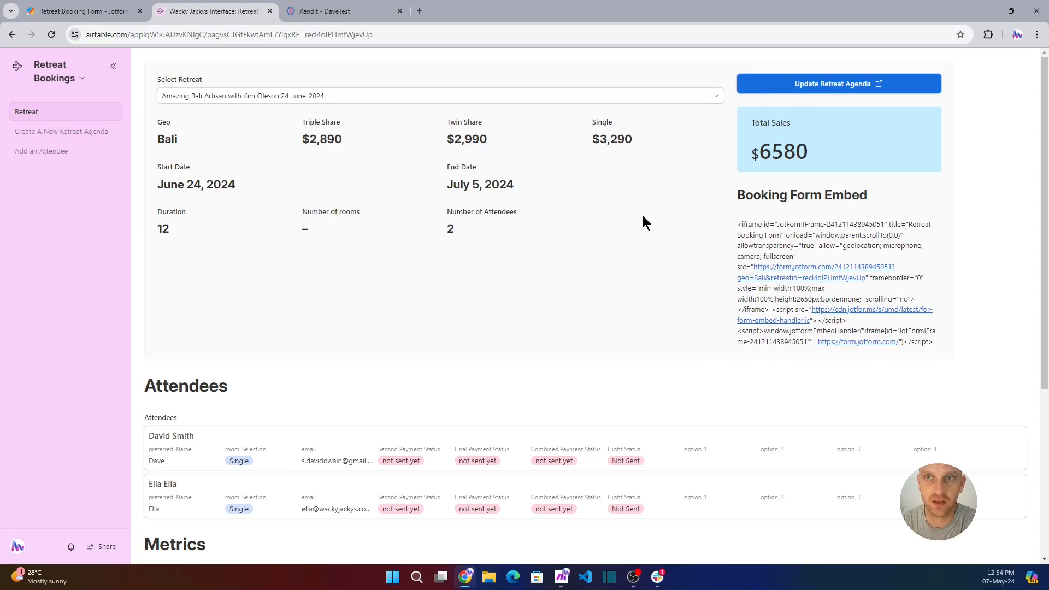
{"action": "left_click", "coordinate": [813, 86]}
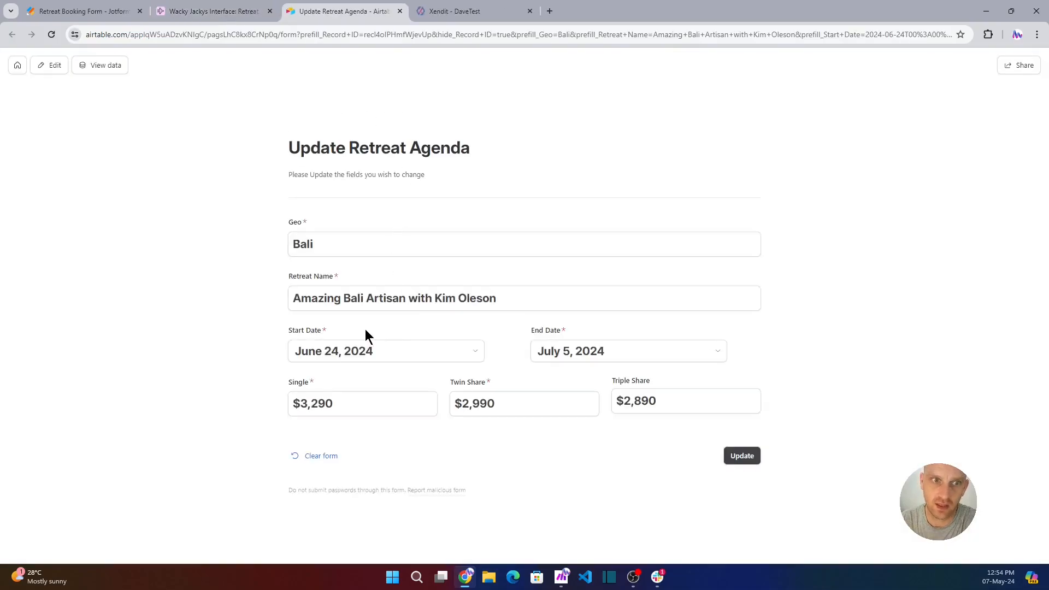
{"action": "left_click", "coordinate": [400, 11]}
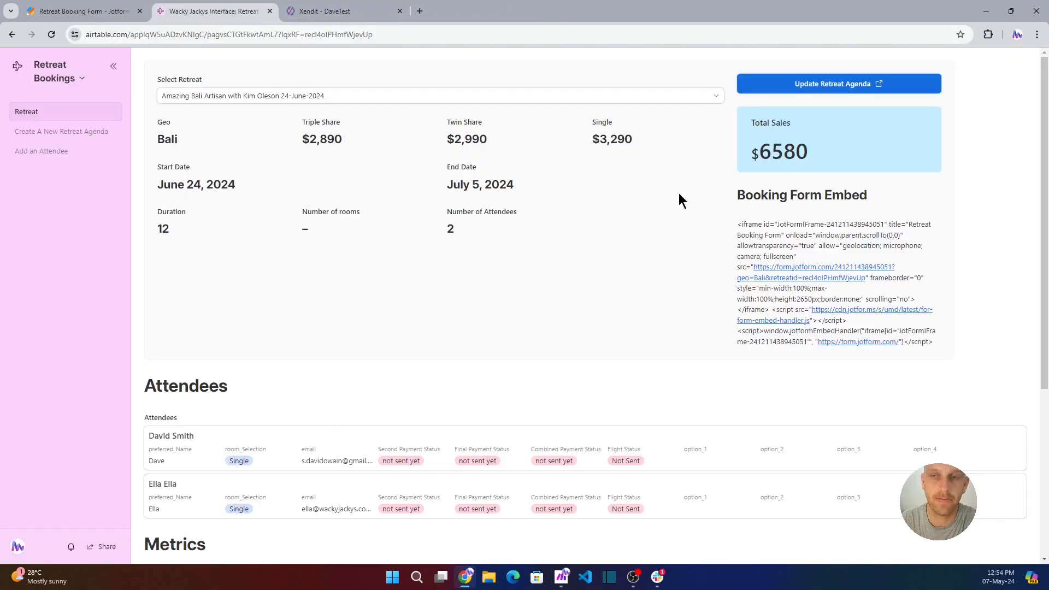
Step: Select the complete Booking Form Embed code on the Retreat interface page
{"action": "left_click_drag", "start_coordinate": [726, 217], "coordinate": [816, 246]}
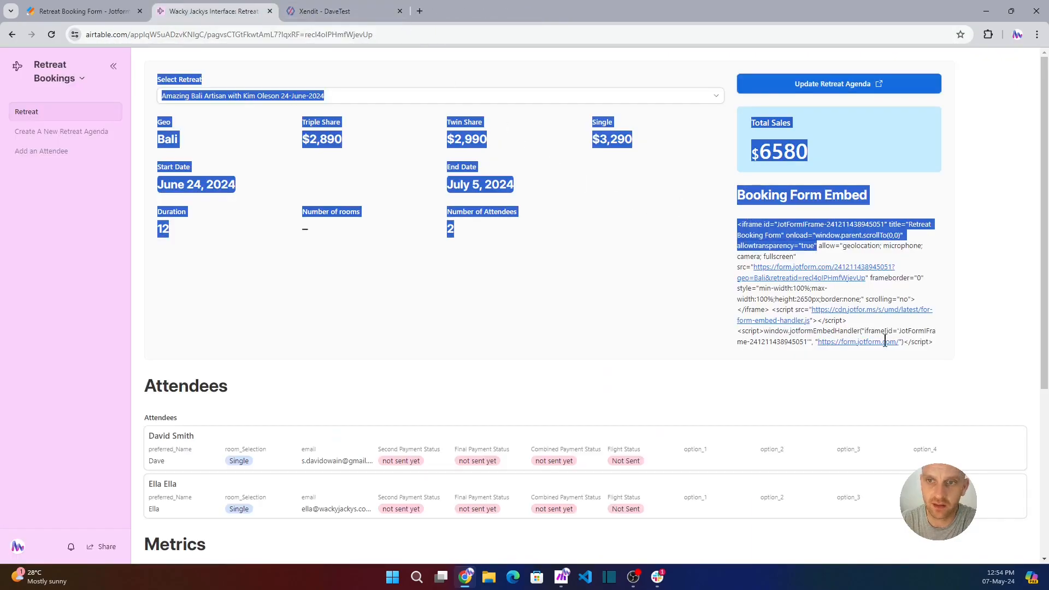
{"action": "left_click_drag", "start_coordinate": [940, 340], "coordinate": [733, 219]}
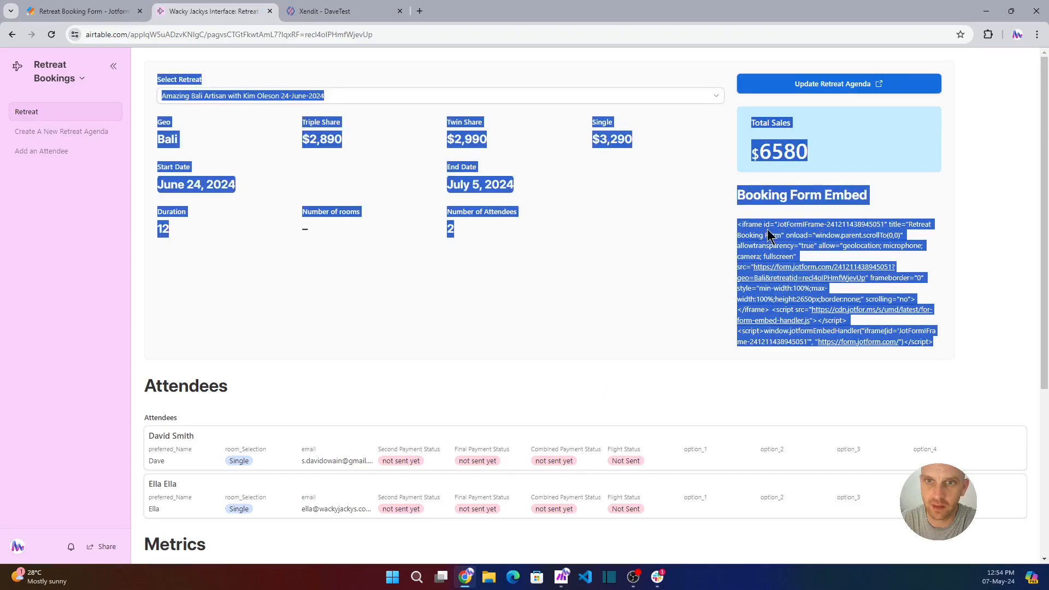
{"action": "left_click", "coordinate": [674, 298]}
{"action": "left_click_drag", "start_coordinate": [938, 345], "coordinate": [739, 223]}
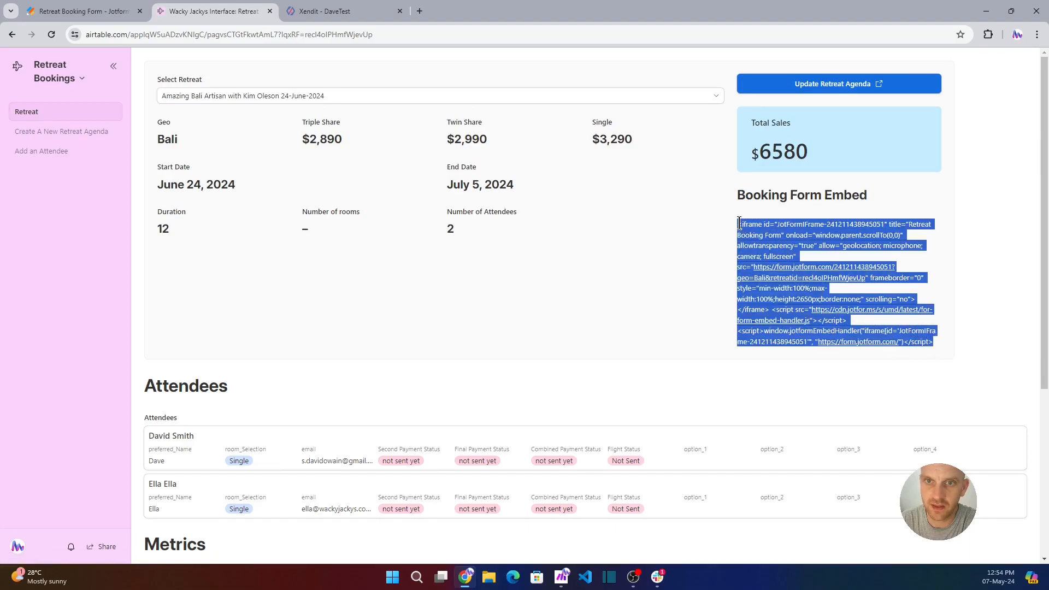
{"action": "right_click", "coordinate": [762, 226]}
{"action": "left_click", "coordinate": [492, 238]}
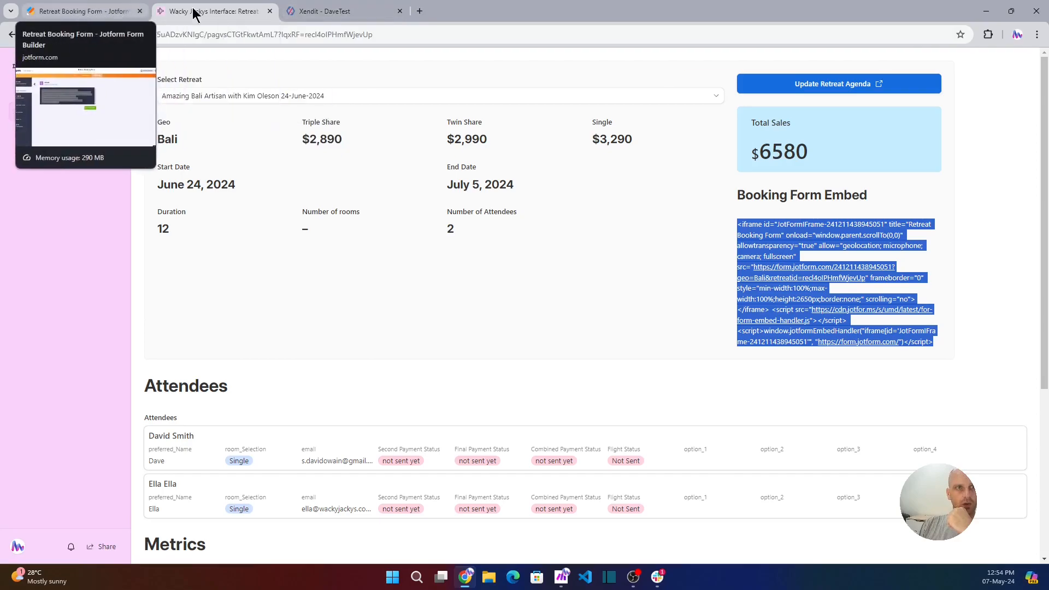
Step: Return to the Retreat Page table and expand the first retreat's Embed Booking Form value to examine its link parameters
{"action": "left_click", "coordinate": [76, 80]}
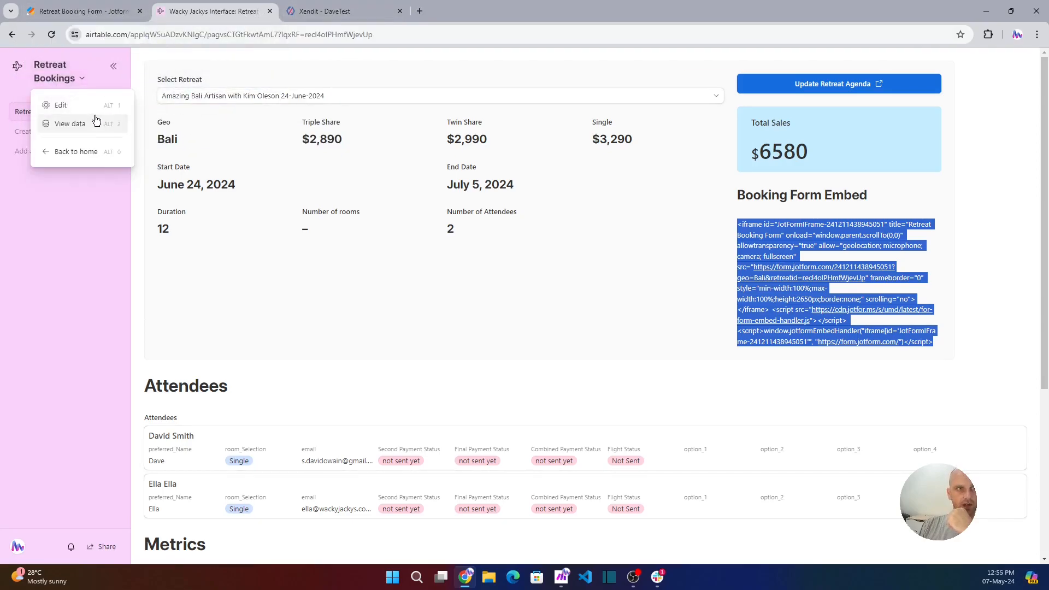
{"action": "left_click", "coordinate": [70, 124]}
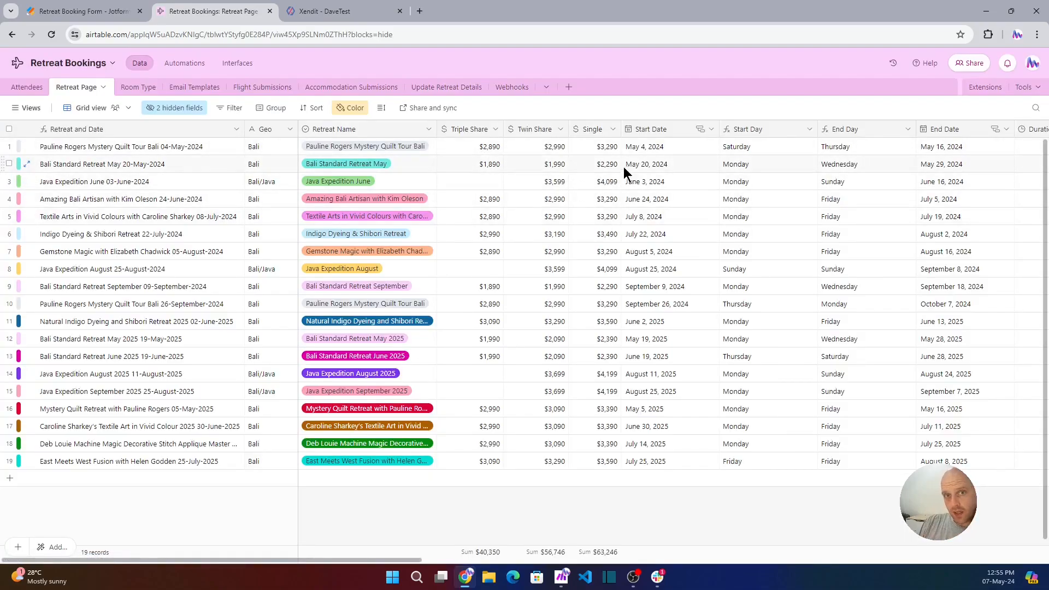
{"action": "left_click_drag", "start_coordinate": [381, 557], "coordinate": [782, 543]}
{"action": "left_click", "coordinate": [869, 147]}
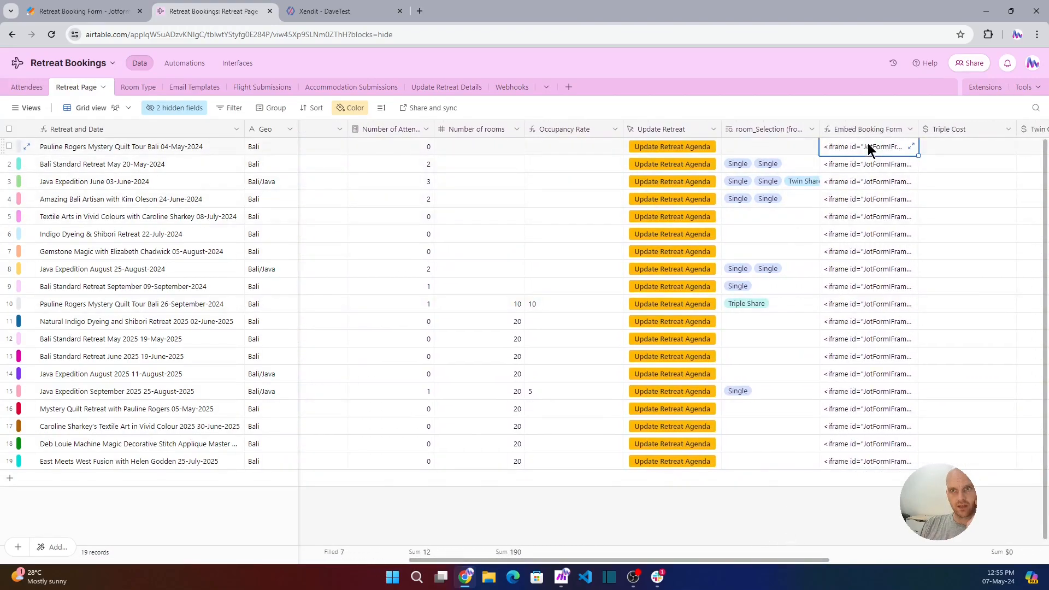
{"action": "left_click", "coordinate": [911, 147]}
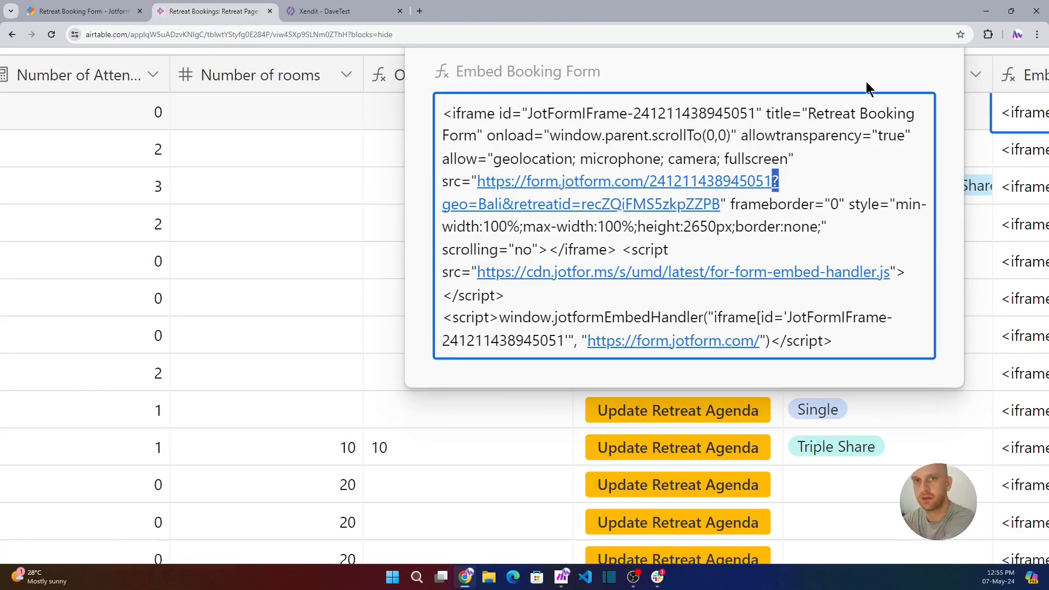
{"action": "key", "text": "ctrl+0"}
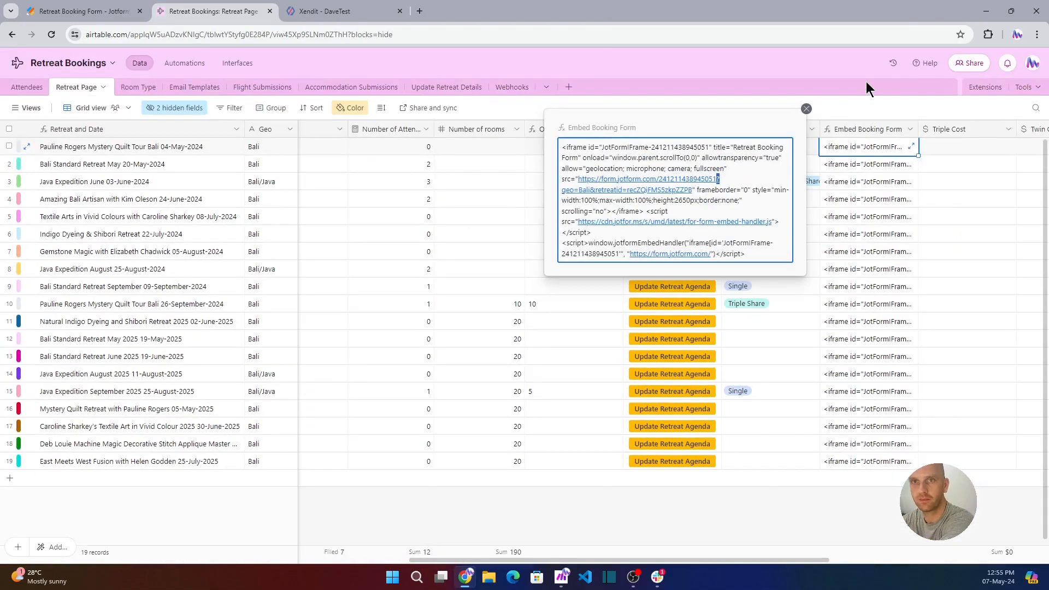
Step: Expand the first retreat's record, check its record ID in the page address, and close the record
{"action": "left_click", "coordinate": [27, 146]}
{"action": "left_click_drag", "start_coordinate": [404, 34], "coordinate": [421, 34]}
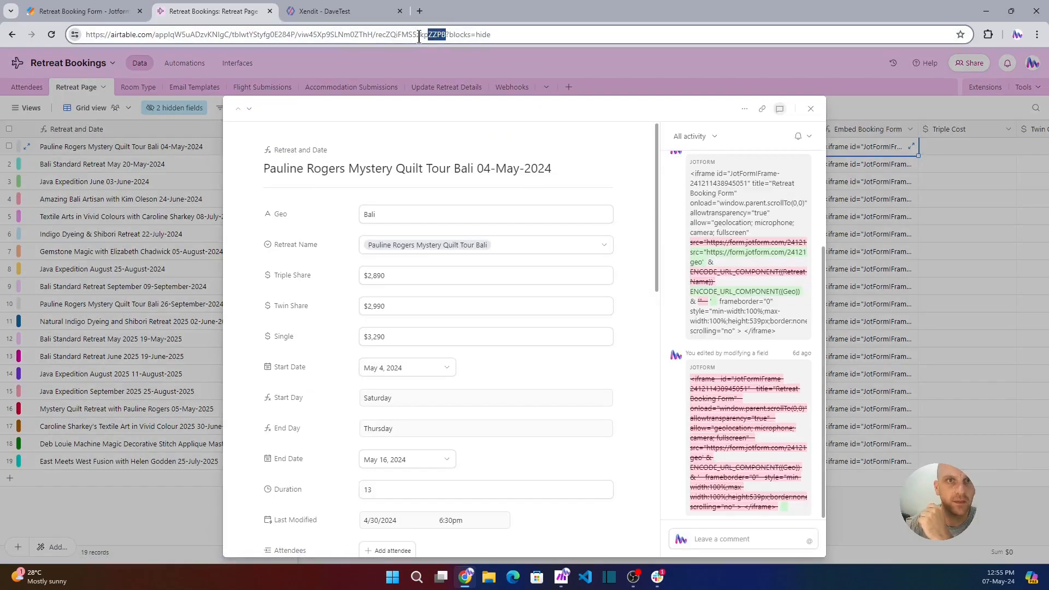
{"action": "left_click", "coordinate": [810, 109]}
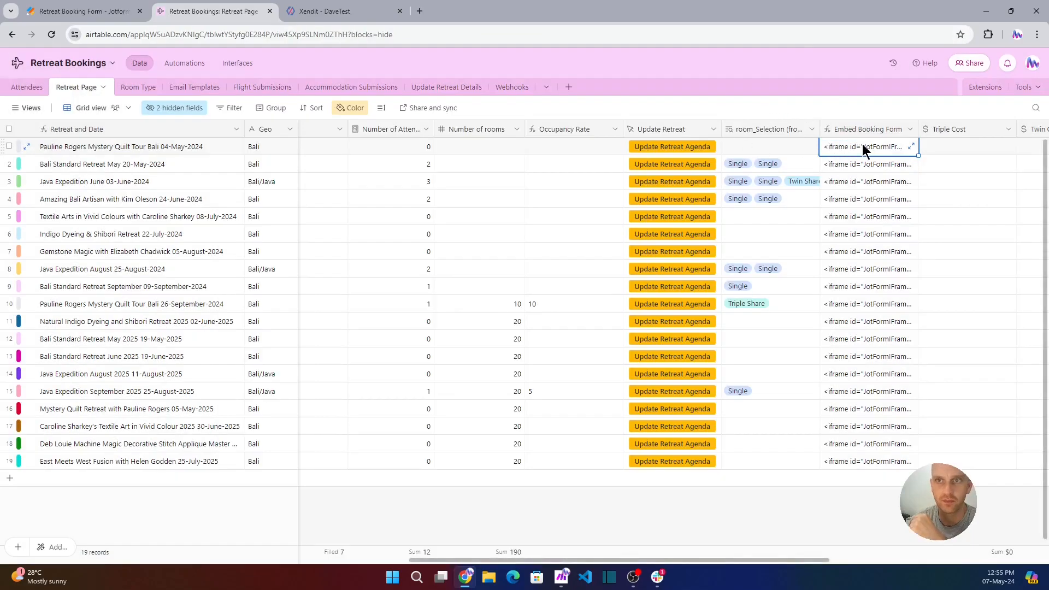
Step: Open the booking form link from the first retreat's Embed Booking Form value and look through the form's fields
{"action": "left_click", "coordinate": [909, 148]}
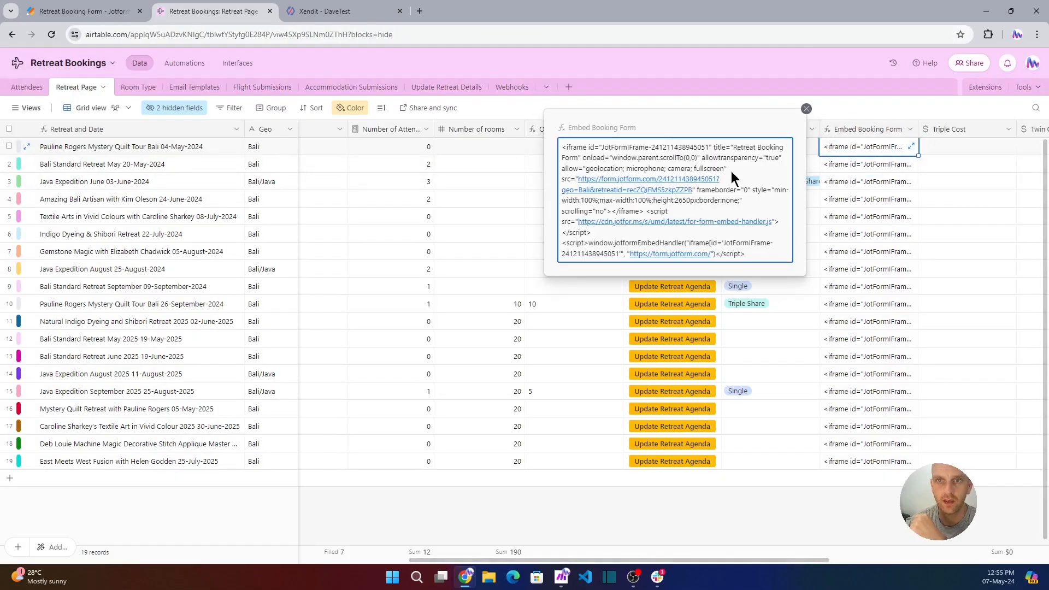
{"action": "left_click", "coordinate": [658, 185]}
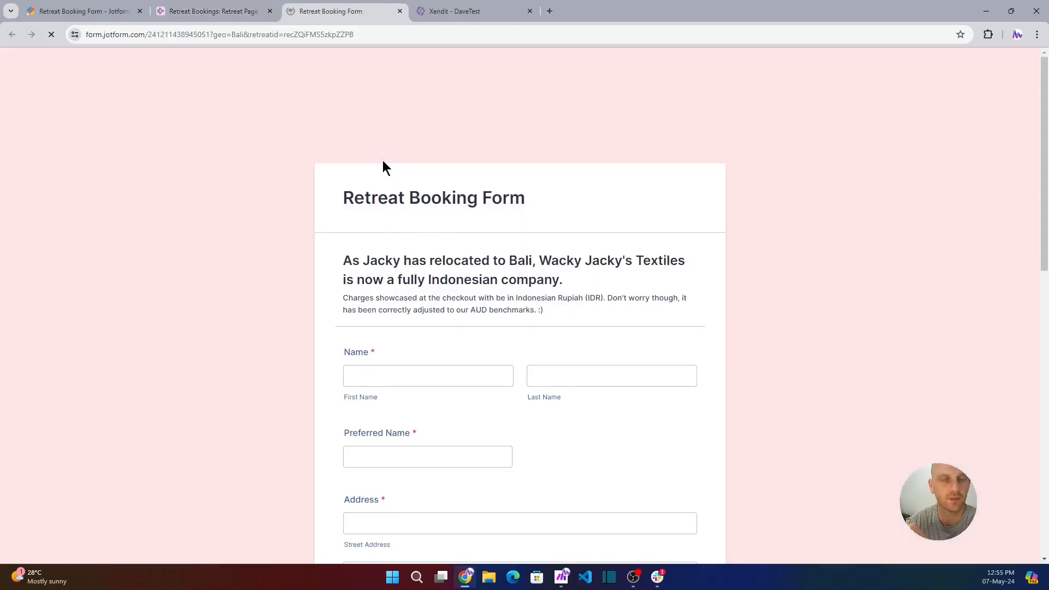
{"action": "scroll", "coordinate": [434, 288], "scroll_direction": "down", "scroll_amount": 10}
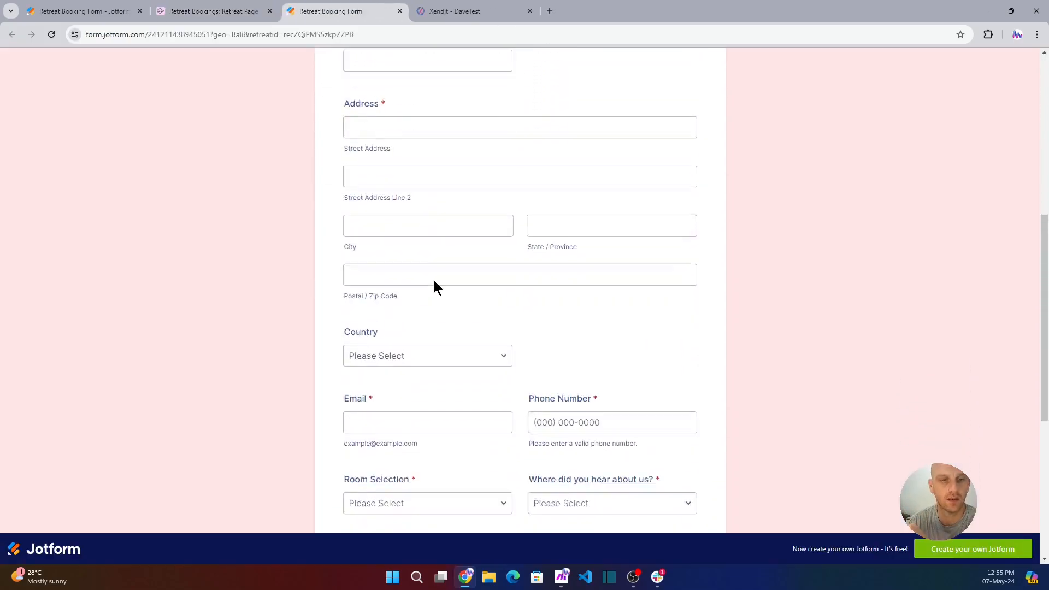
{"action": "scroll", "coordinate": [424, 415], "scroll_direction": "up", "scroll_amount": 10}
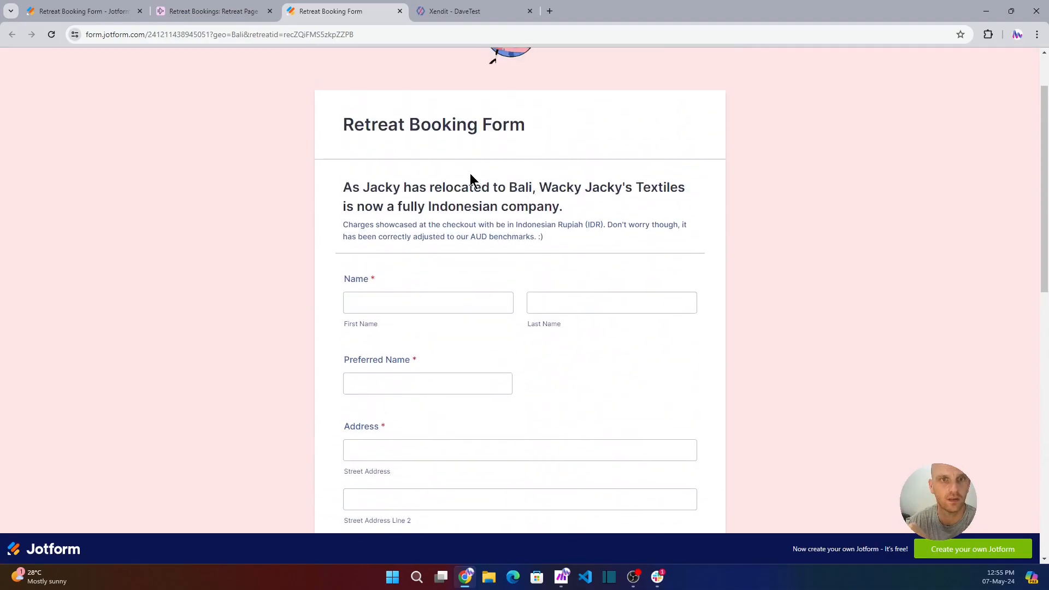
{"action": "scroll", "coordinate": [426, 269], "scroll_direction": "down", "scroll_amount": 6}
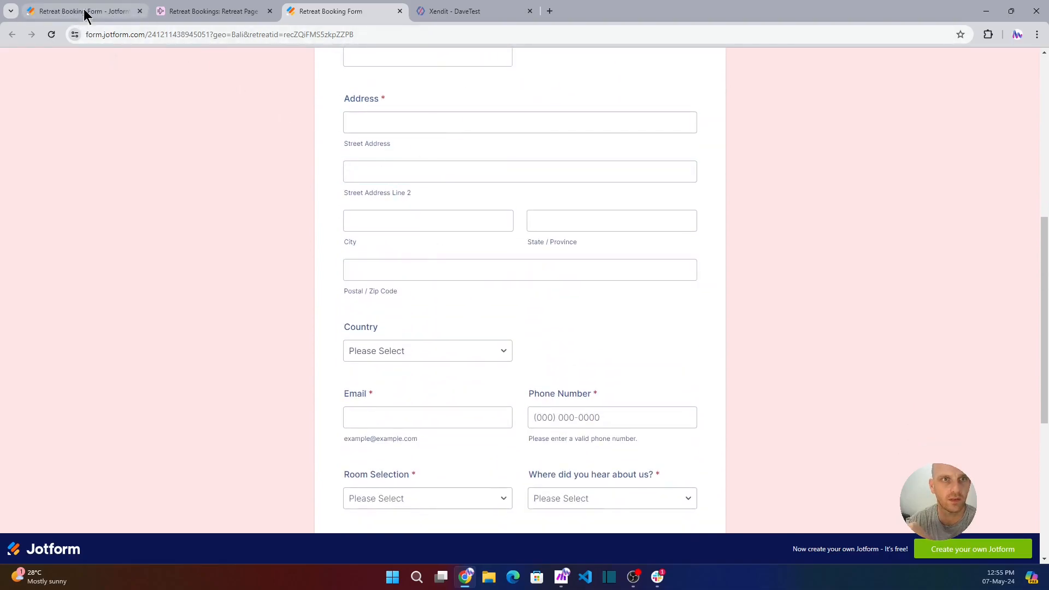
{"action": "scroll", "coordinate": [459, 148], "scroll_direction": "up", "scroll_amount": 2}
{"action": "scroll", "coordinate": [467, 133], "scroll_direction": "up", "scroll_amount": 3}
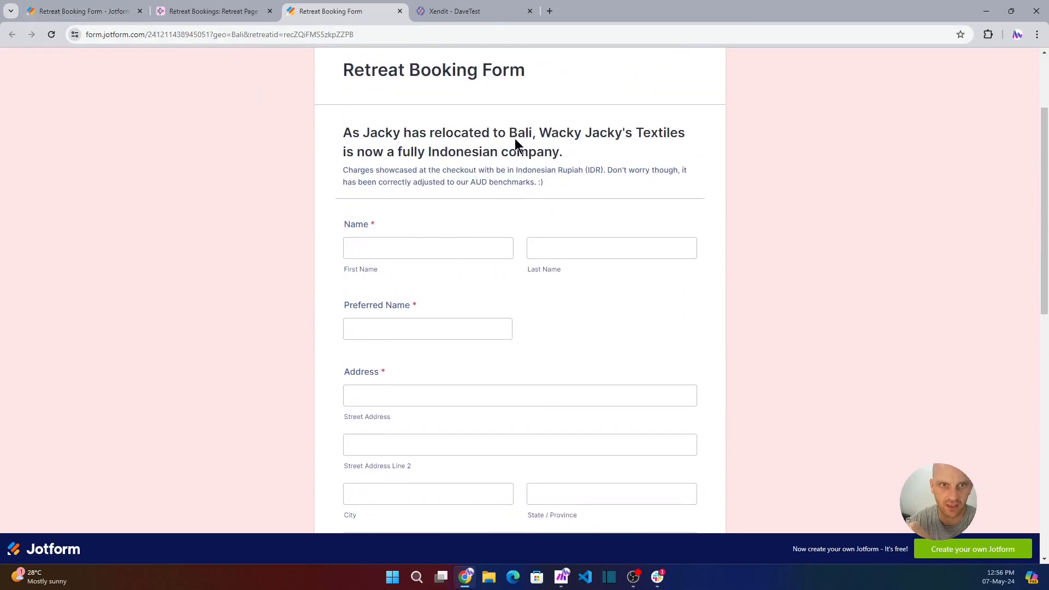
Step: Switch to the Retreat Booking Form in Jotform's form builder and hide the Retreat ID field
{"action": "left_click", "coordinate": [60, 11]}
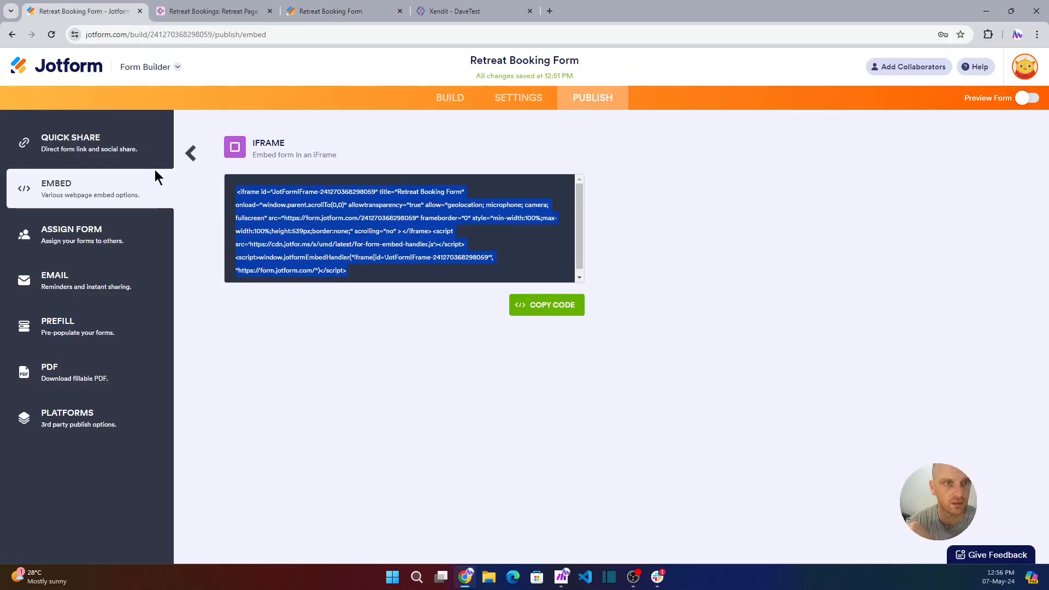
{"action": "left_click", "coordinate": [450, 97]}
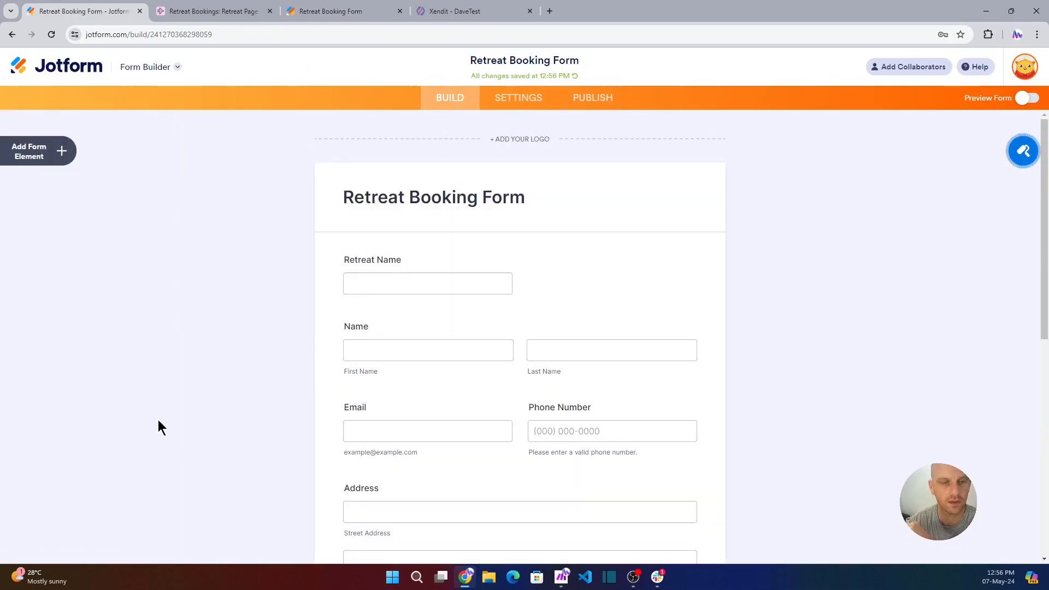
{"action": "scroll", "coordinate": [461, 266], "scroll_direction": "down", "scroll_amount": 3}
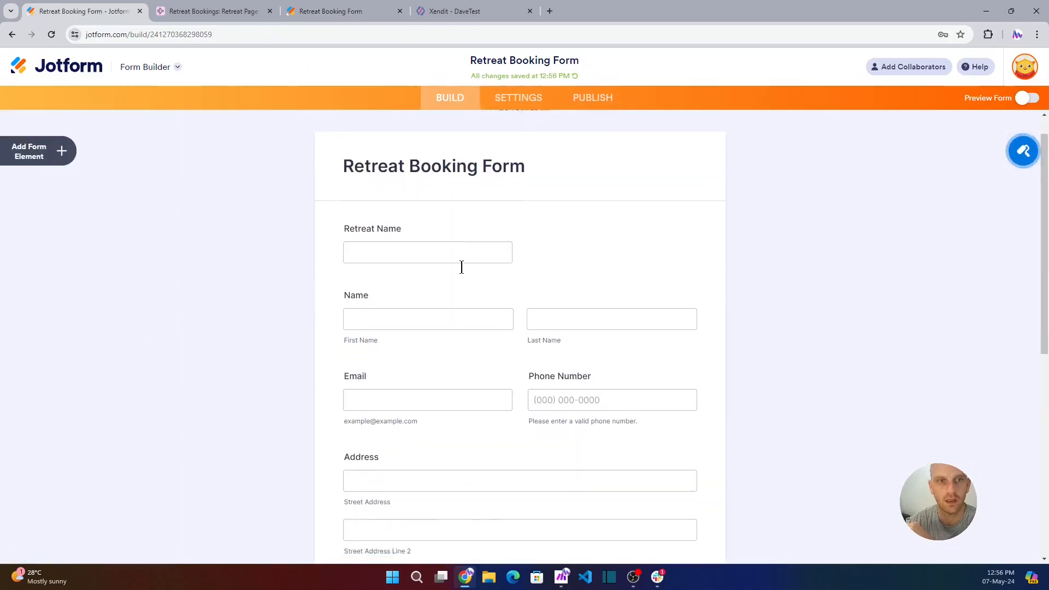
{"action": "scroll", "coordinate": [461, 271], "scroll_direction": "down", "scroll_amount": 4}
{"action": "scroll", "coordinate": [461, 273], "scroll_direction": "up", "scroll_amount": 5}
{"action": "scroll", "coordinate": [461, 273], "scroll_direction": "down", "scroll_amount": 6}
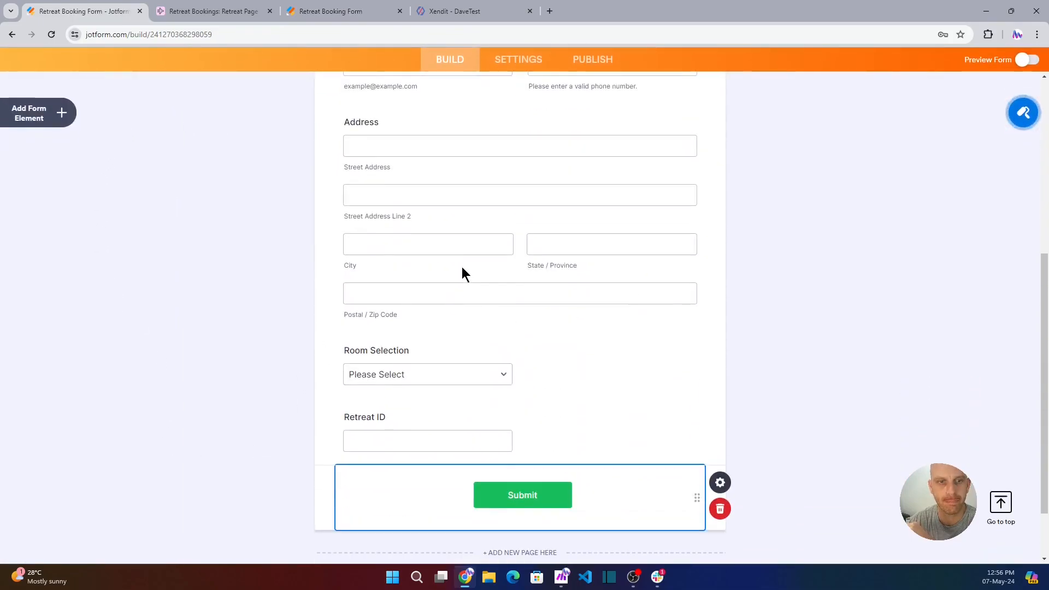
{"action": "left_click", "coordinate": [502, 362]}
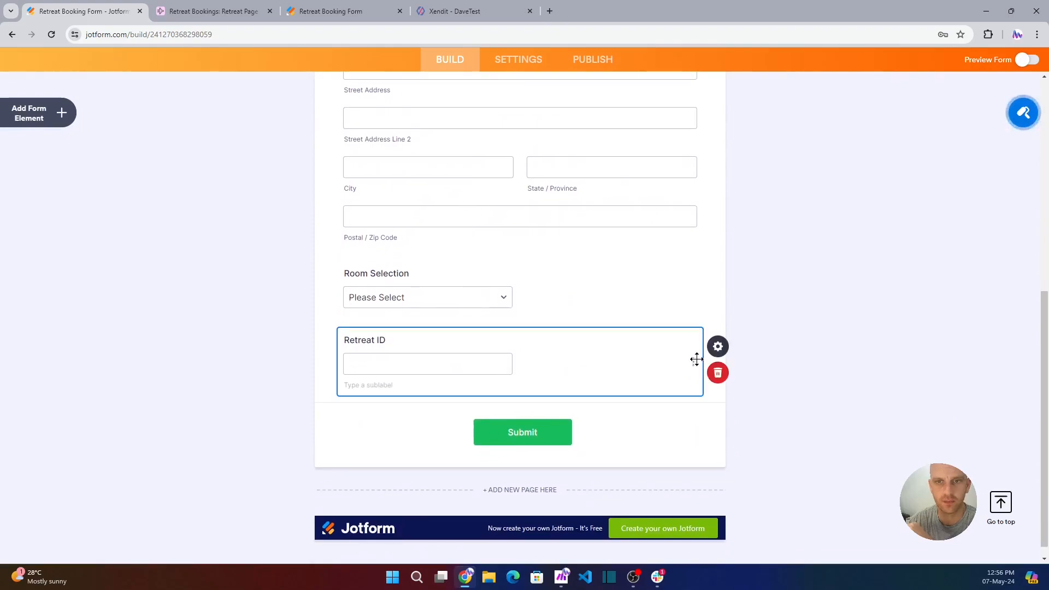
{"action": "left_click", "coordinate": [717, 347]}
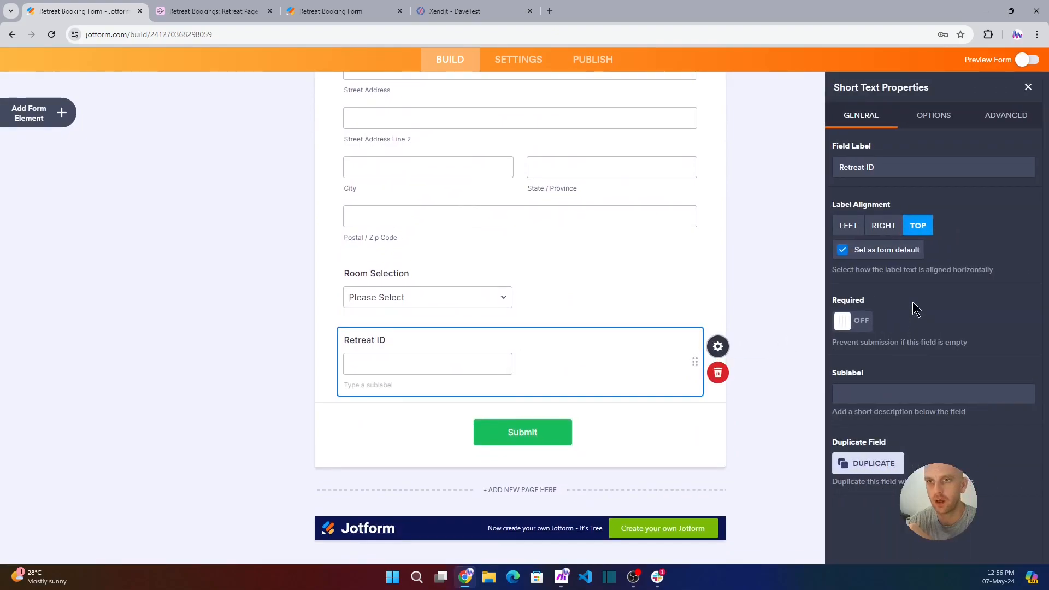
{"action": "left_click", "coordinate": [1001, 121]}
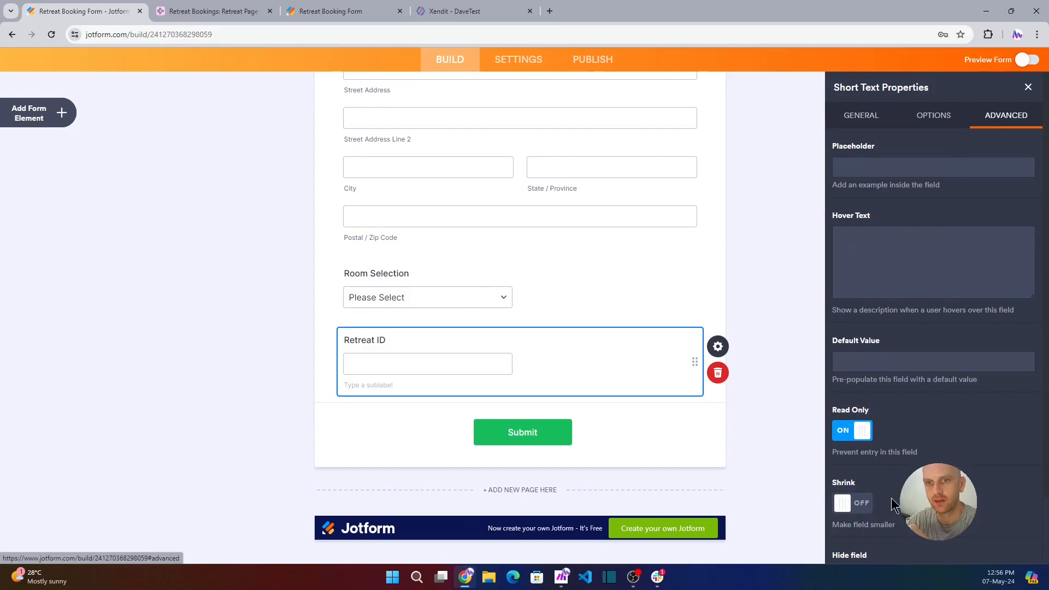
{"action": "scroll", "coordinate": [892, 503], "scroll_direction": "down", "scroll_amount": 1}
{"action": "left_click", "coordinate": [860, 504]}
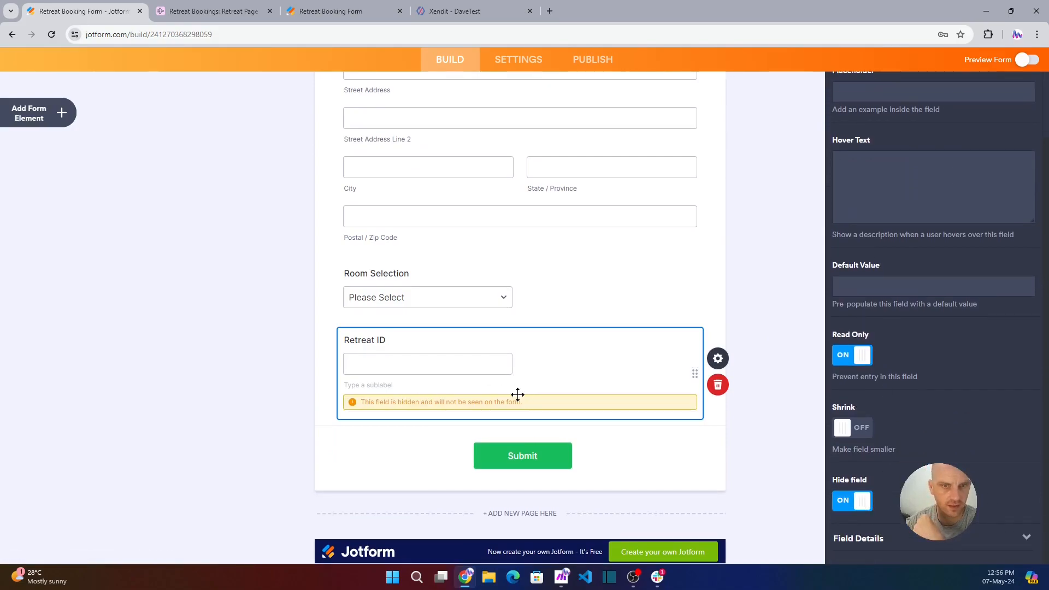
Step: Add a short text field labelled Geo directly below the Retreat Name field
{"action": "scroll", "coordinate": [597, 367], "scroll_direction": "up", "scroll_amount": 9}
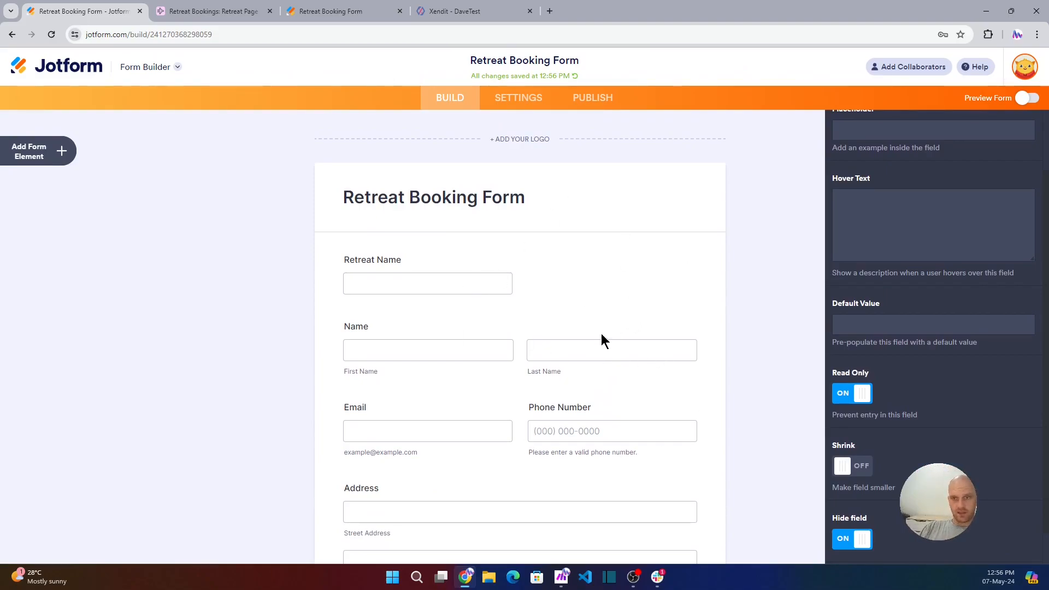
{"action": "left_click", "coordinate": [595, 285]}
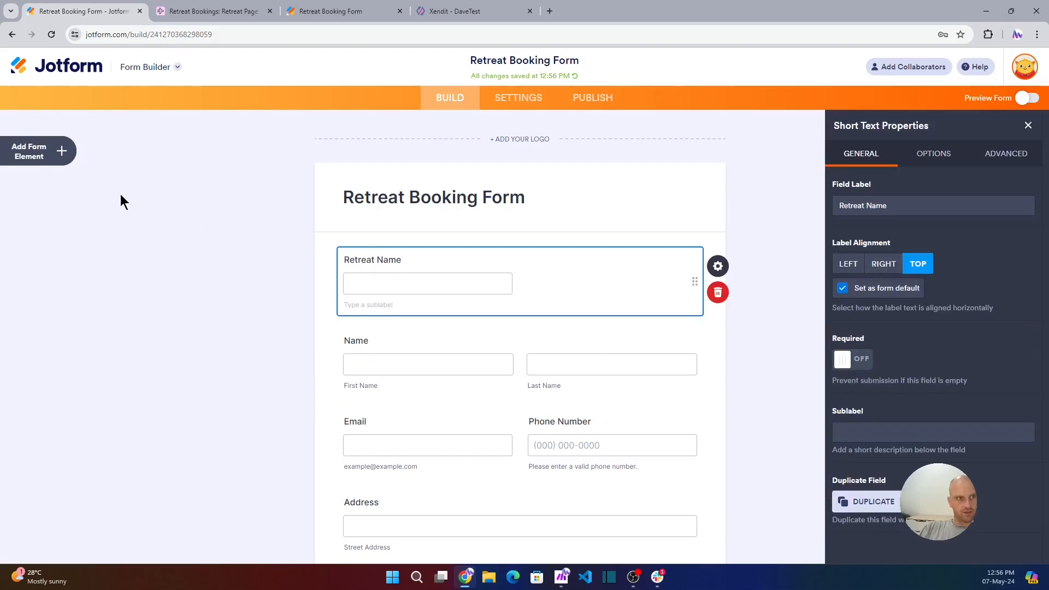
{"action": "left_click", "coordinate": [65, 151]}
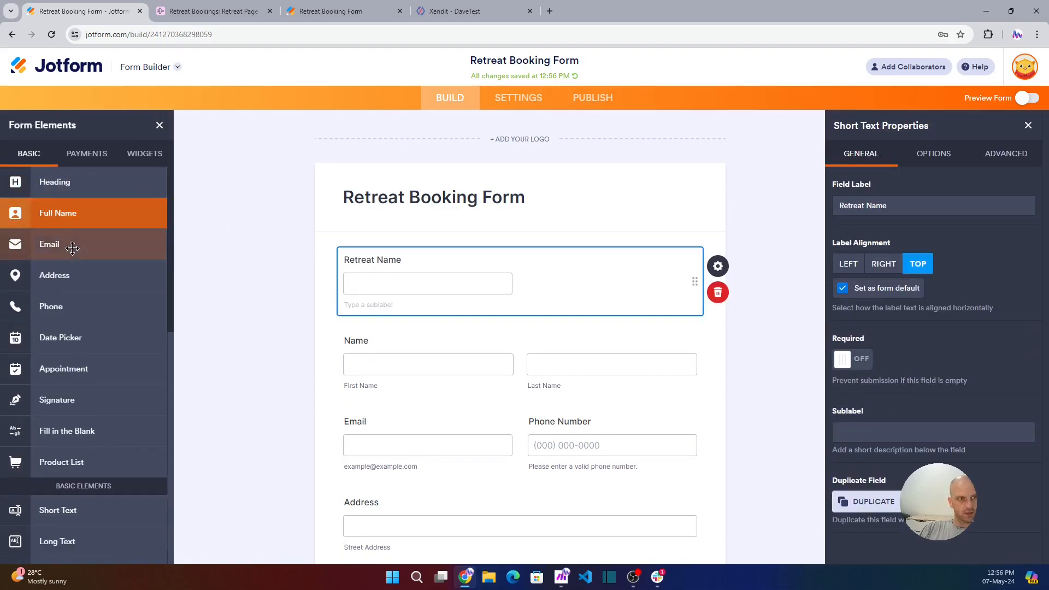
{"action": "scroll", "coordinate": [60, 399], "scroll_direction": "down", "scroll_amount": 1}
{"action": "left_click", "coordinate": [58, 455]}
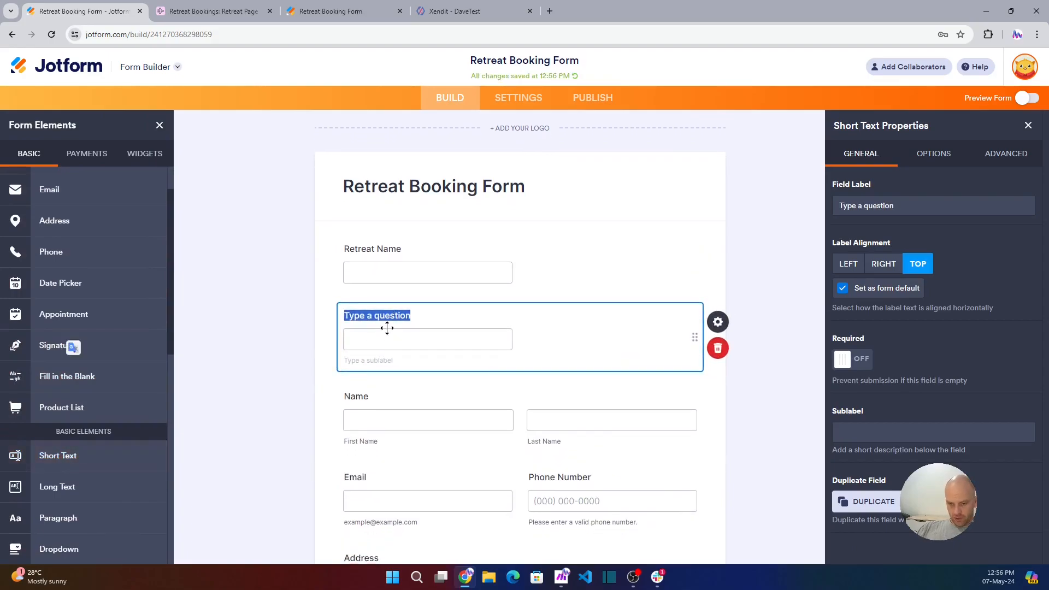
{"action": "type", "text": "Geo"}
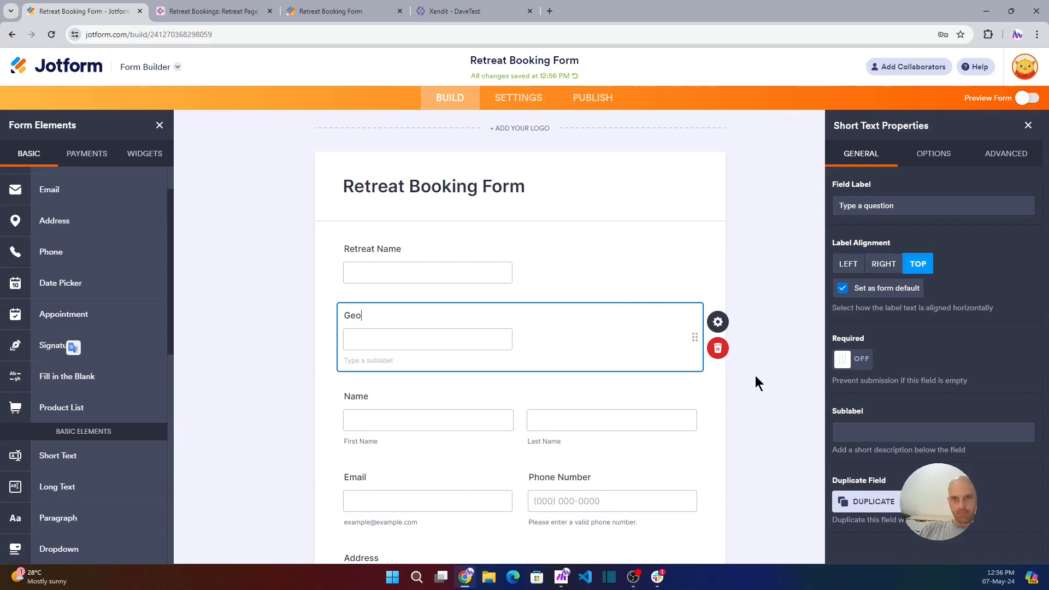
Step: Shrink the Retreat Name and Geo fields so they share one row
{"action": "left_click", "coordinate": [472, 275]}
{"action": "right_click", "coordinate": [669, 271]}
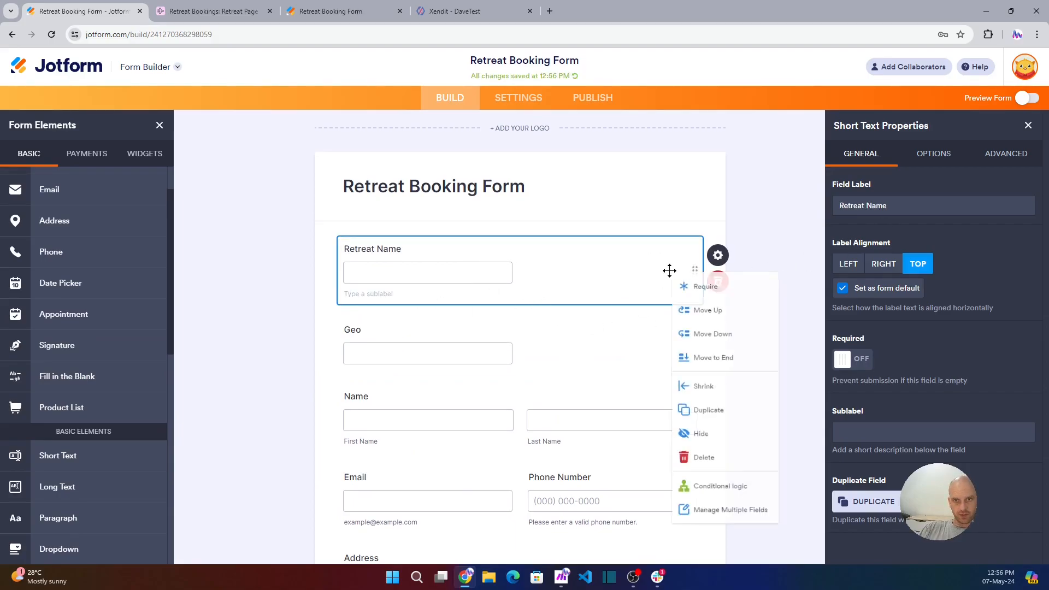
{"action": "left_click", "coordinate": [703, 387]}
{"action": "right_click", "coordinate": [418, 304]}
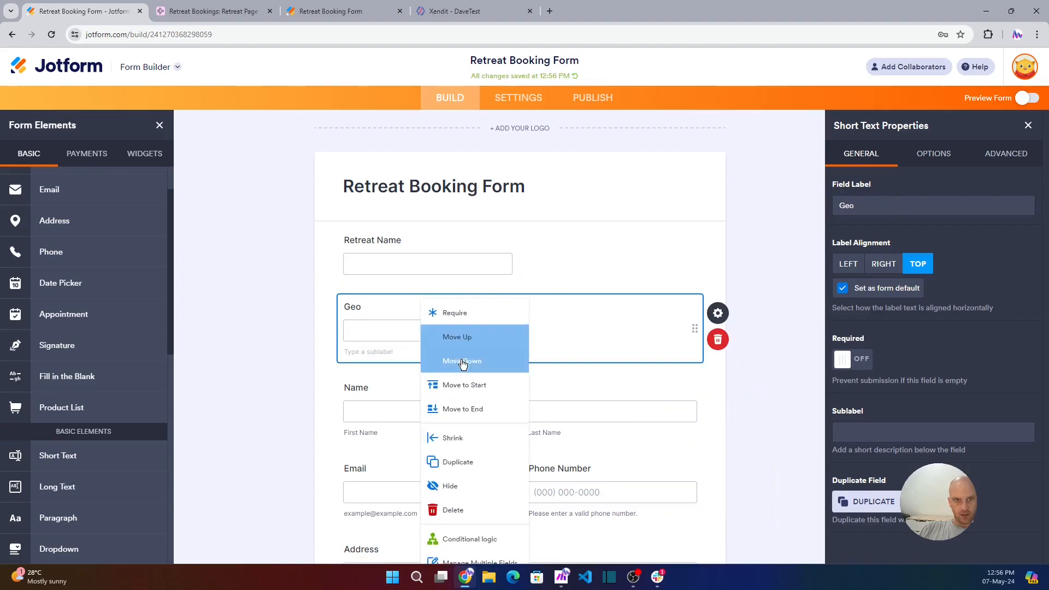
{"action": "left_click", "coordinate": [459, 439]}
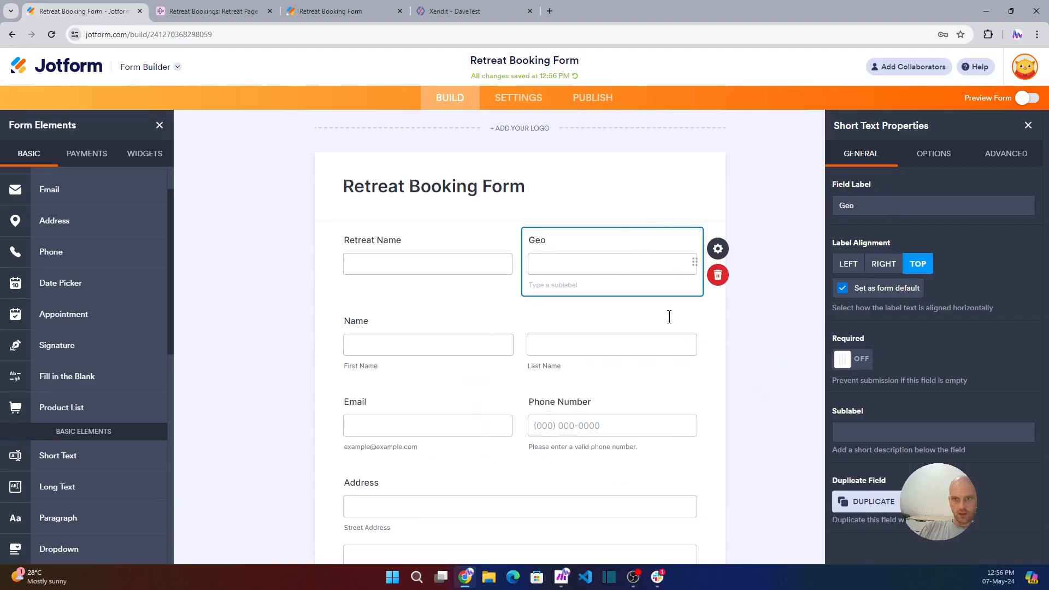
Step: Hide the Geo field on the form and close its properties
{"action": "left_click", "coordinate": [1005, 154]}
{"action": "scroll", "coordinate": [885, 533], "scroll_direction": "down", "scroll_amount": 3}
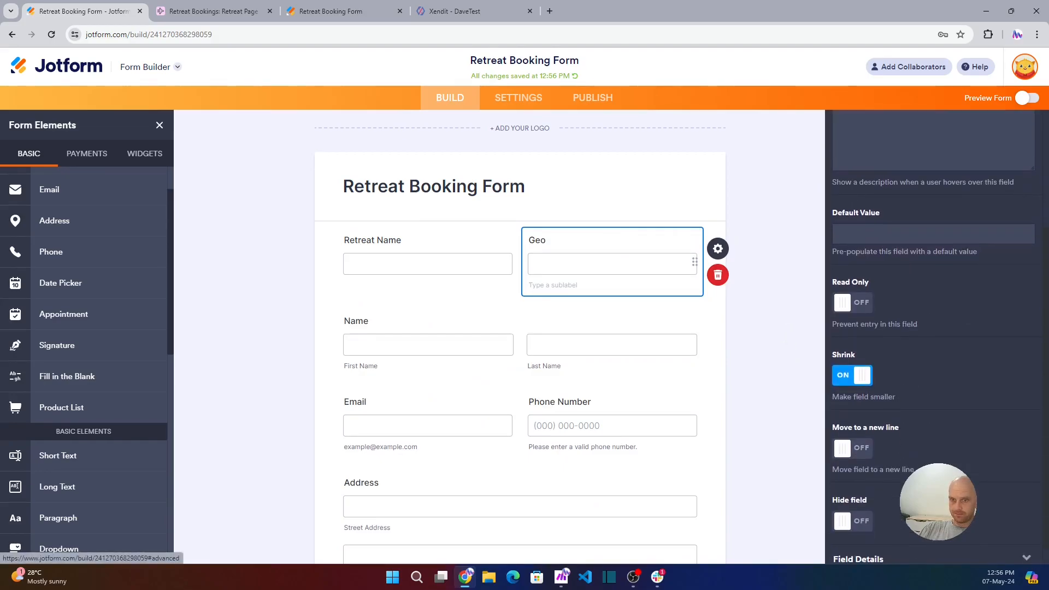
{"action": "scroll", "coordinate": [934, 336], "scroll_direction": "down", "scroll_amount": 1}
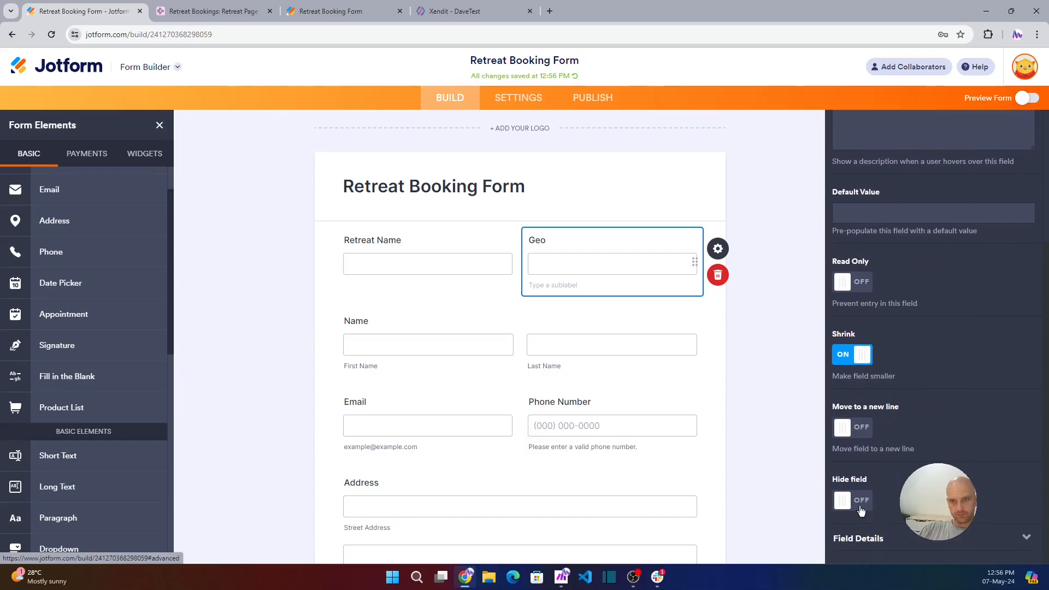
{"action": "left_click", "coordinate": [859, 502]}
{"action": "left_click", "coordinate": [791, 281]}
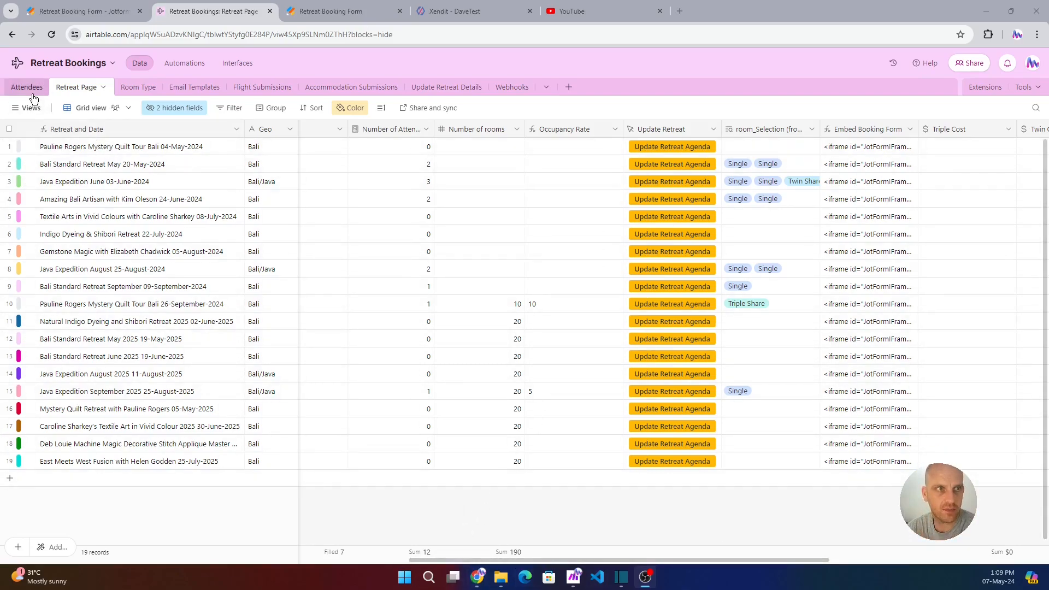
Step: Return to the Jotform form builder and select the hidden Retreat ID field to review it
{"action": "left_click", "coordinate": [92, 12]}
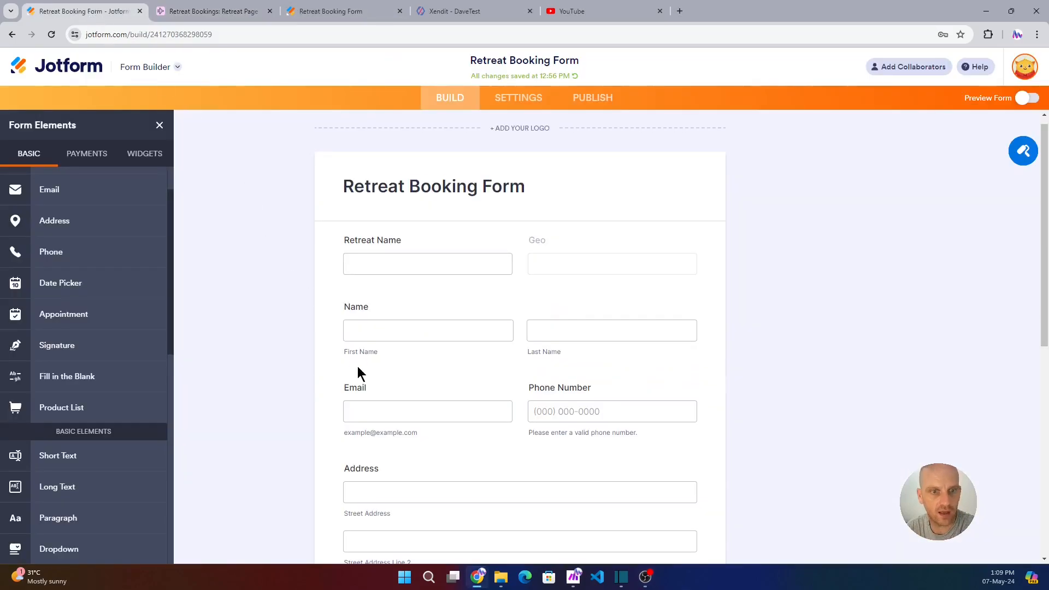
{"action": "scroll", "coordinate": [356, 363], "scroll_direction": "down", "scroll_amount": 5}
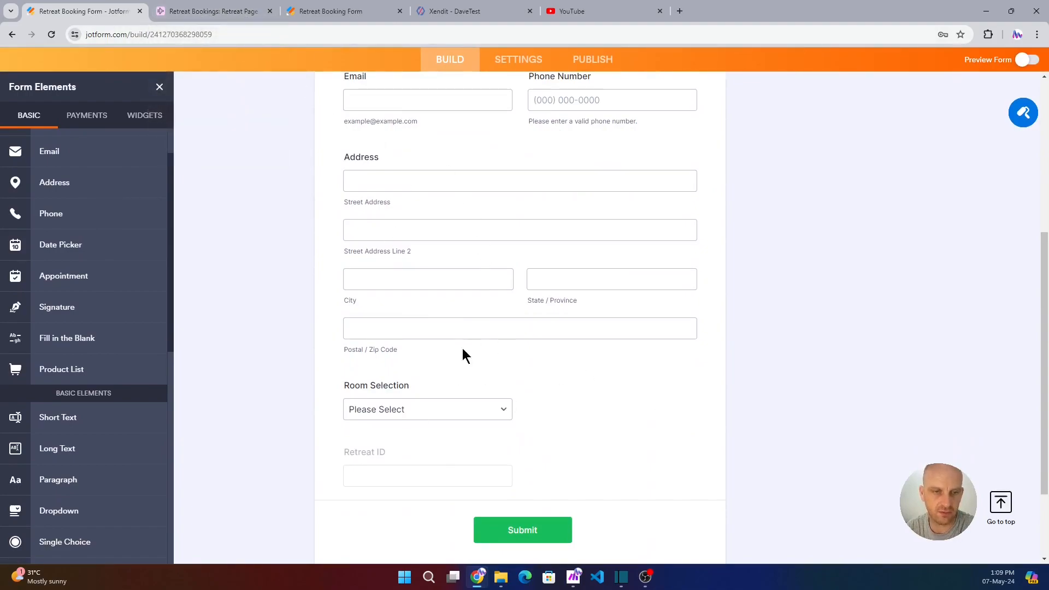
{"action": "left_click", "coordinate": [381, 473]}
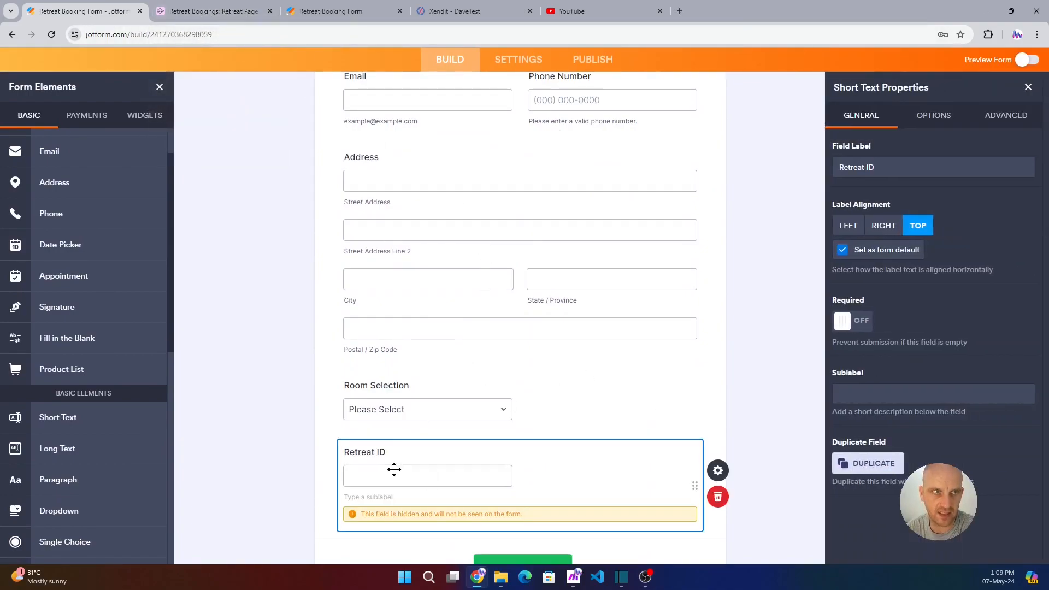
Step: Switch to the Retreat Bookings base in Airtable and open the Jotform automation under Update Form to Master
{"action": "left_click", "coordinate": [213, 15]}
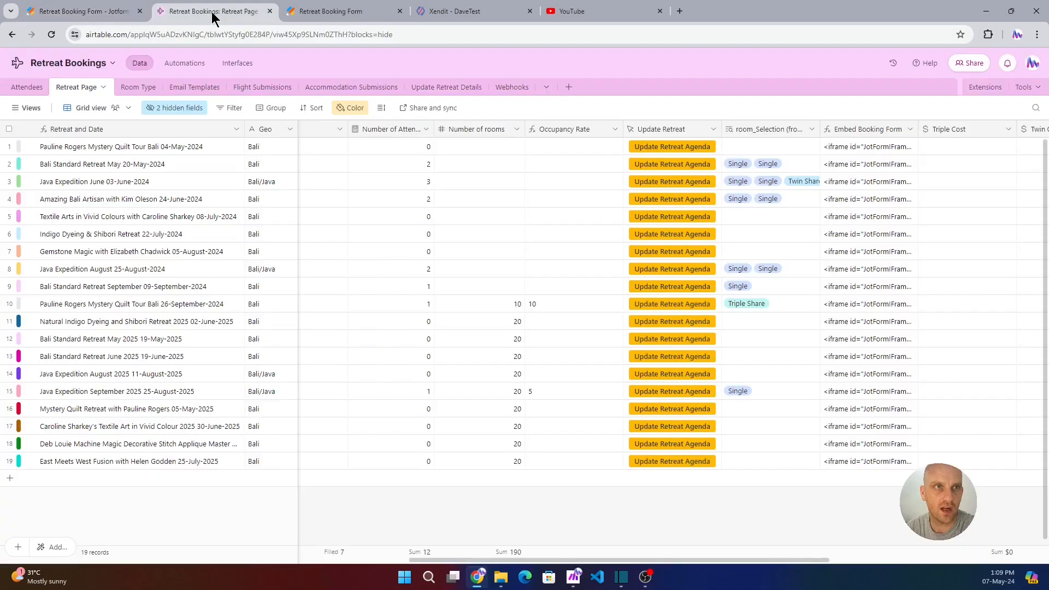
{"action": "left_click", "coordinate": [184, 64]}
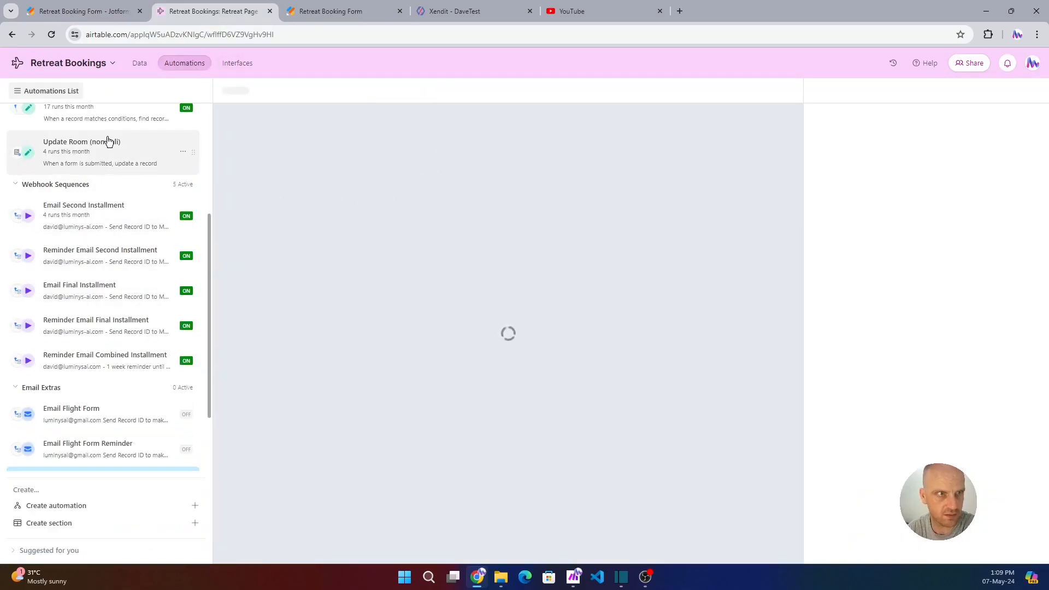
{"action": "scroll", "coordinate": [112, 180], "scroll_direction": "up", "scroll_amount": 4}
{"action": "scroll", "coordinate": [115, 162], "scroll_direction": "up", "scroll_amount": 1}
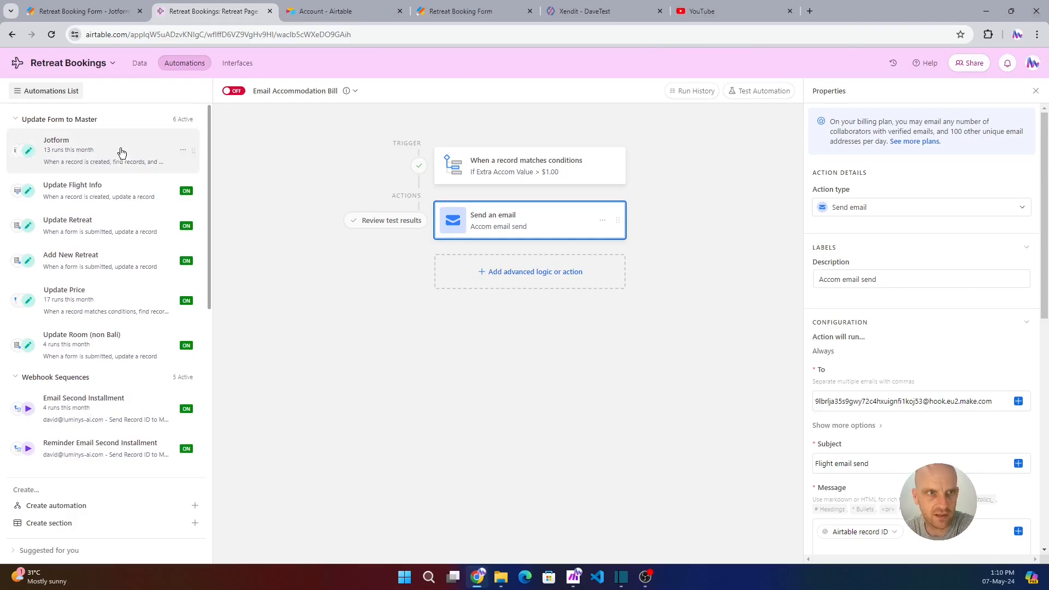
{"action": "left_click", "coordinate": [77, 158]}
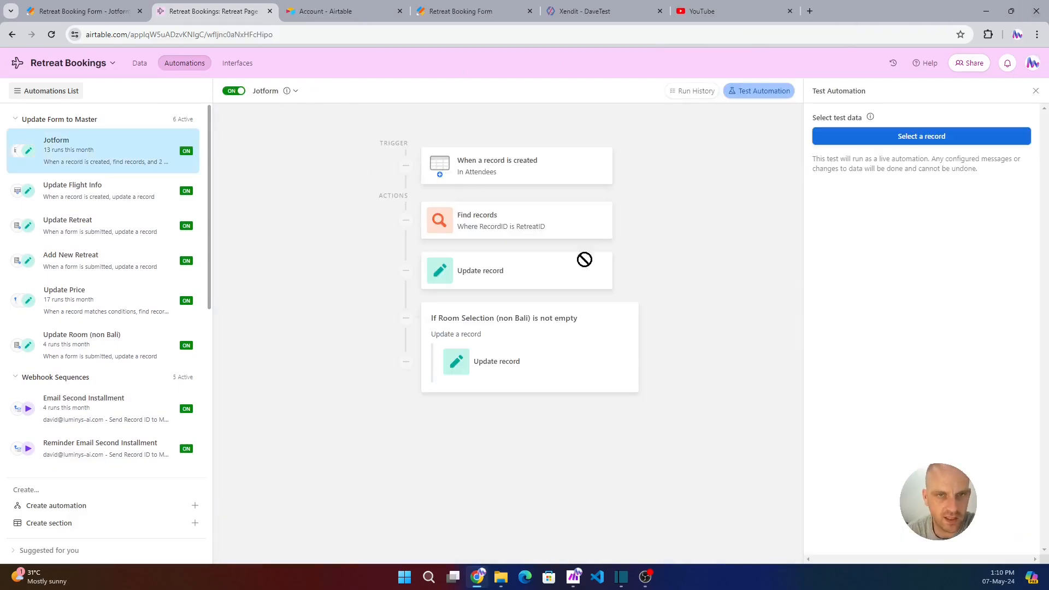
Step: Examine the Jotform automation's record-created trigger and the table and condition of its Find records action
{"action": "left_click", "coordinate": [529, 163]}
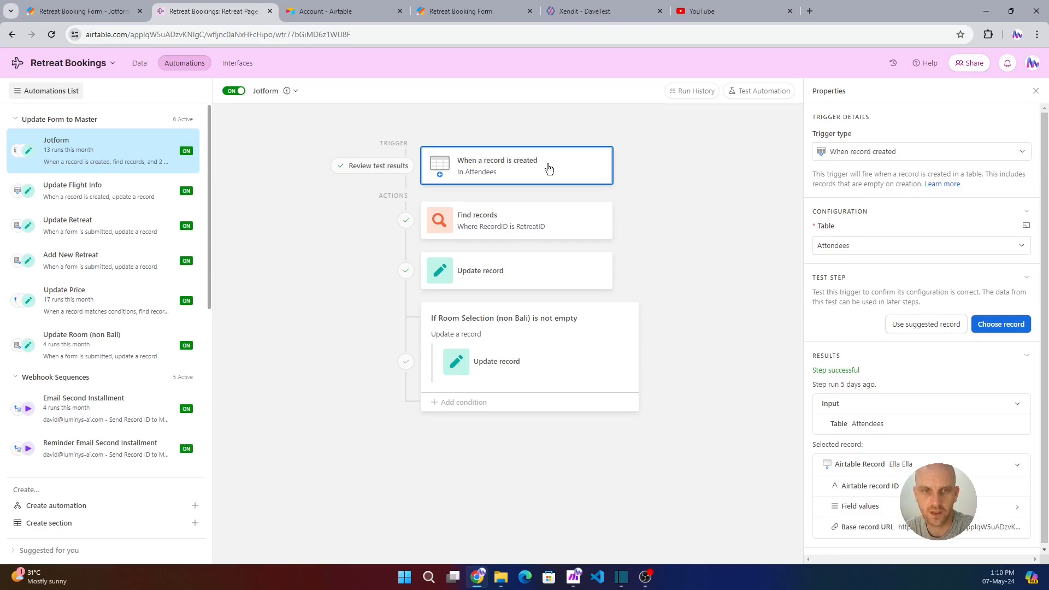
{"action": "left_click", "coordinate": [534, 221]}
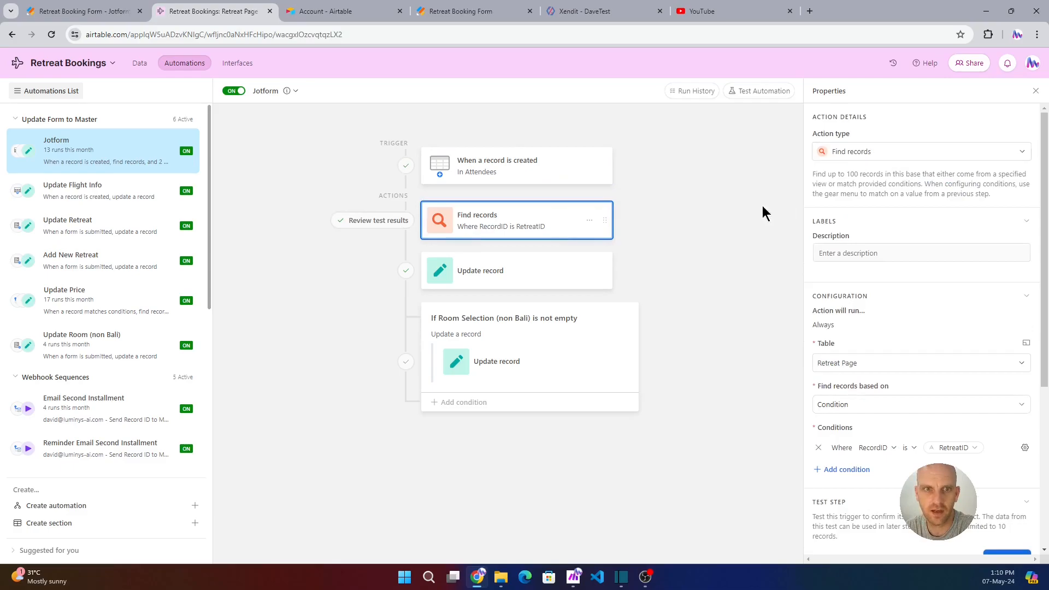
{"action": "scroll", "coordinate": [914, 255], "scroll_direction": "down", "scroll_amount": 1}
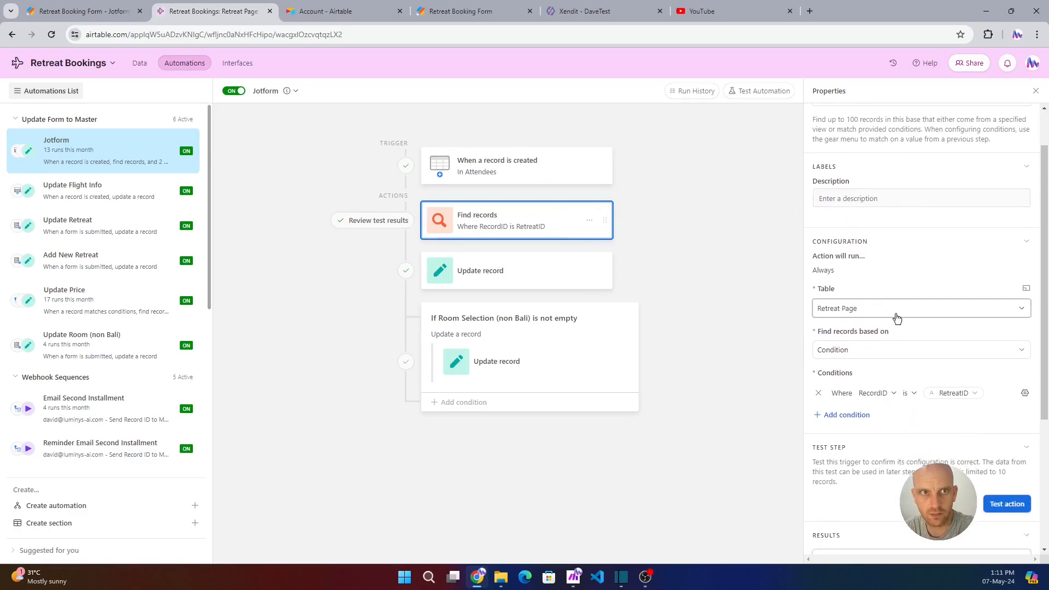
Step: Examine the Find records condition that matches the RecordID field to the RetreatID token, including its field choices and token options
{"action": "scroll", "coordinate": [896, 311], "scroll_direction": "down", "scroll_amount": 1}
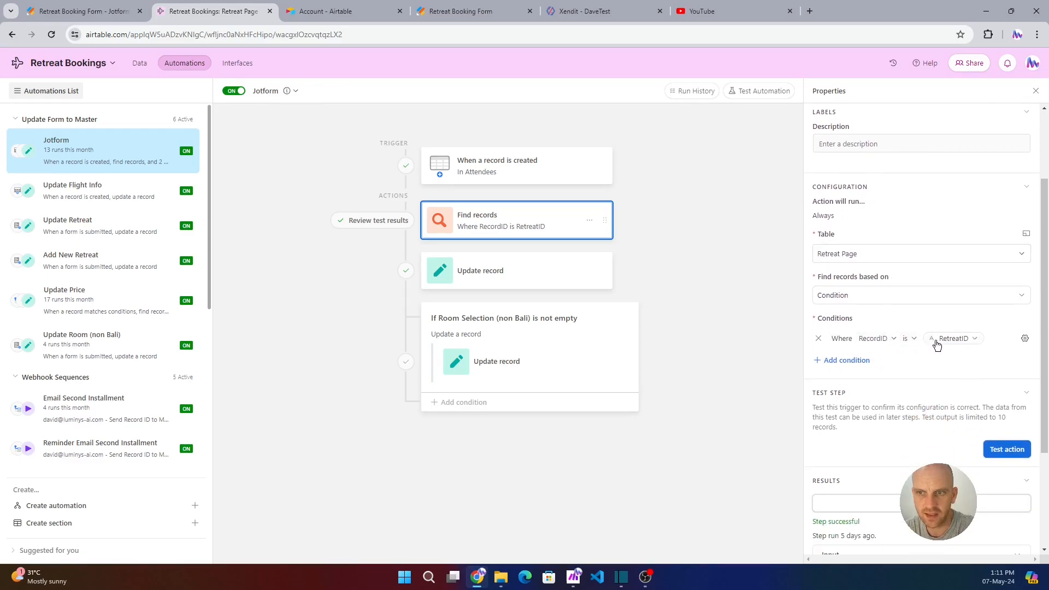
{"action": "mouse_move", "coordinate": [948, 348]}
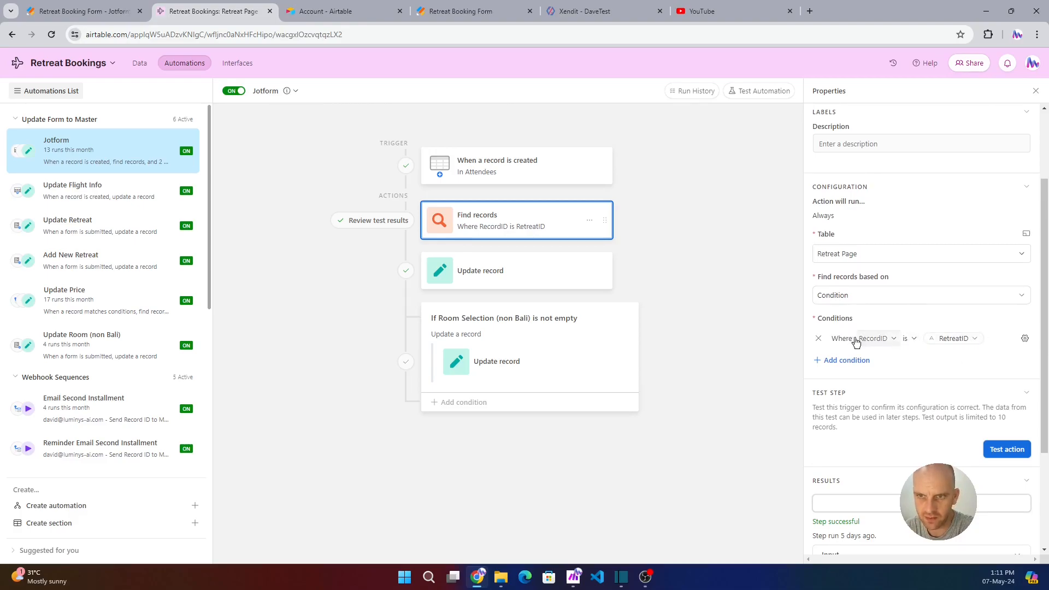
{"action": "left_click", "coordinate": [877, 339]}
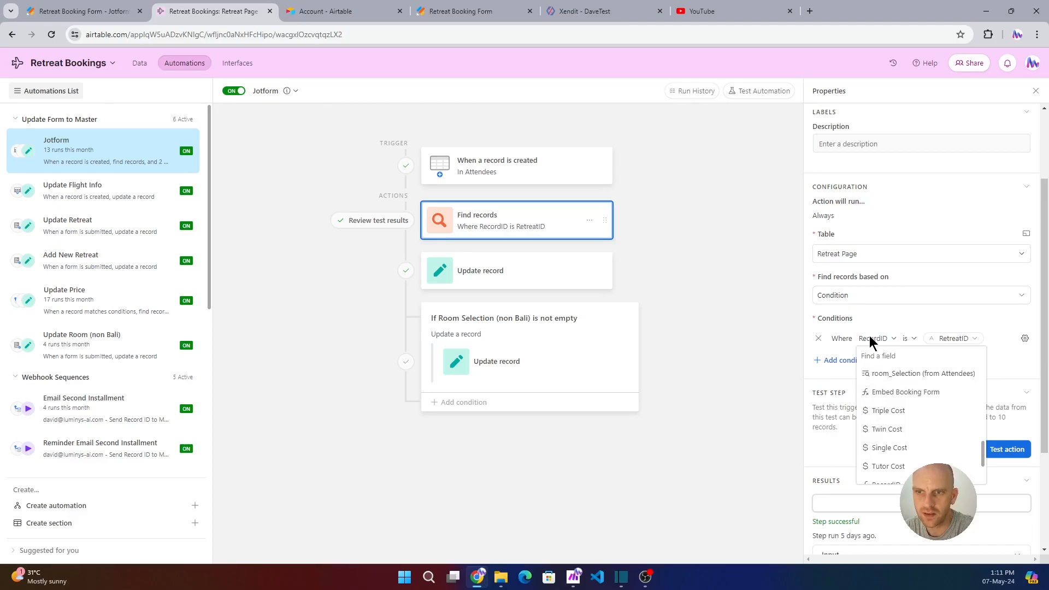
{"action": "left_click", "coordinate": [946, 309]}
{"action": "left_click", "coordinate": [938, 341]}
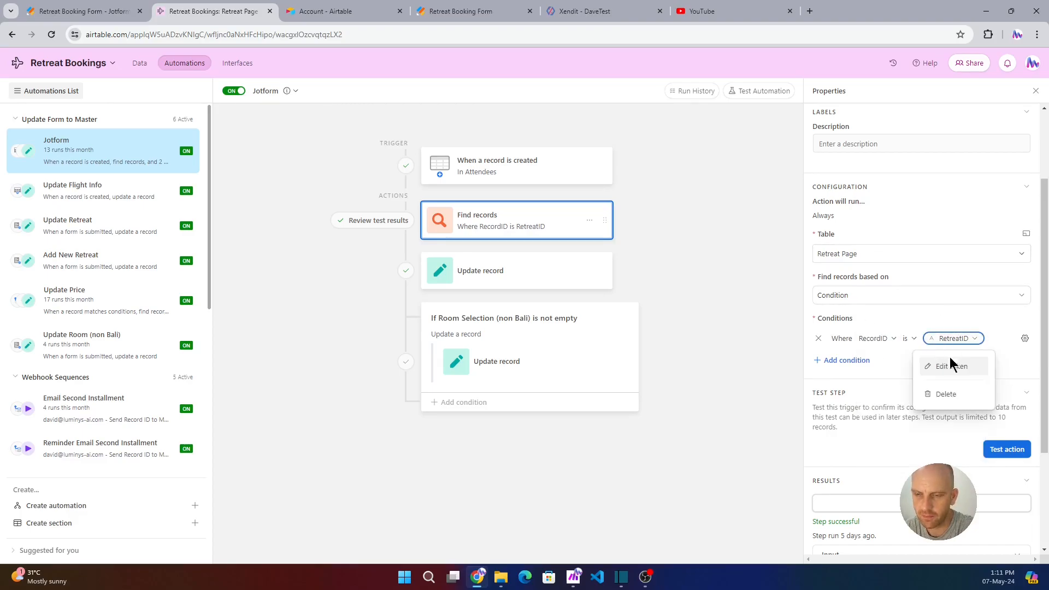
{"action": "left_click", "coordinate": [1005, 329]}
{"action": "scroll", "coordinate": [920, 345], "scroll_direction": "down", "scroll_amount": 2}
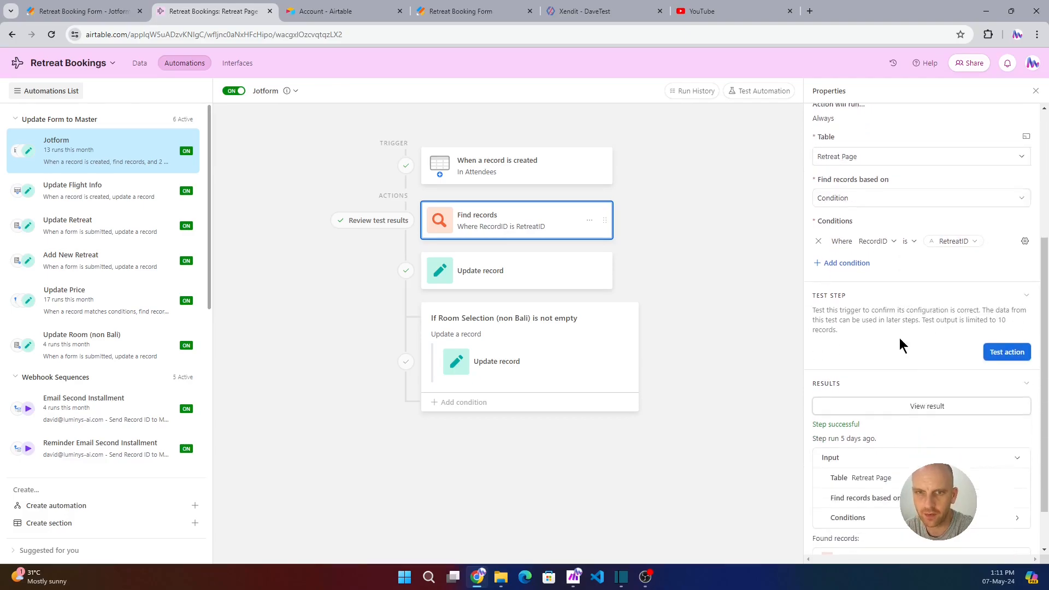
Step: Open the Update record action, try adding the trigger's Airtable record ID to its Record ID, and remove the duplicate token
{"action": "left_click", "coordinate": [546, 276]}
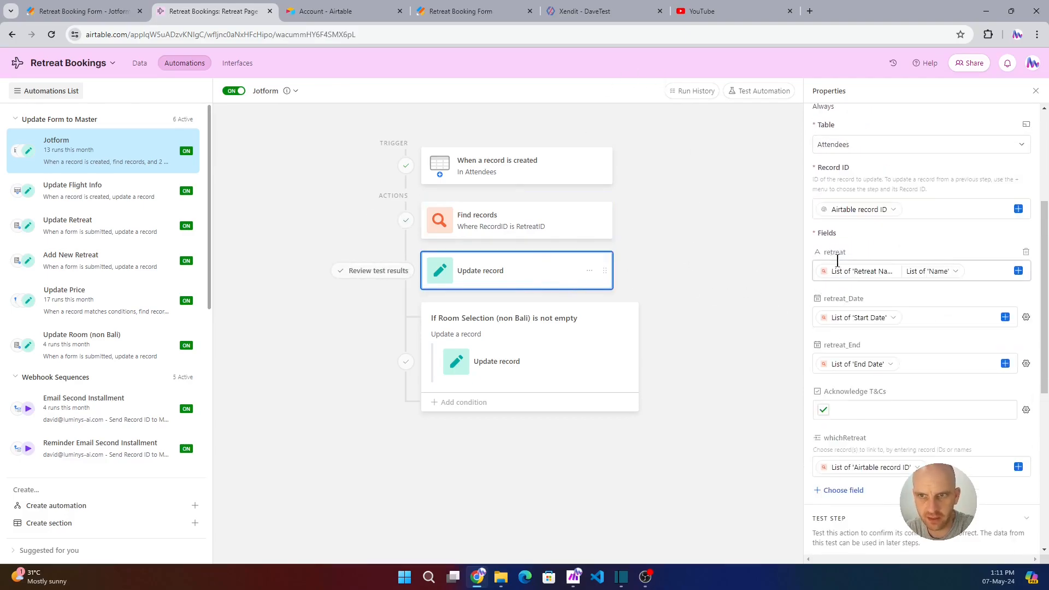
{"action": "scroll", "coordinate": [862, 206], "scroll_direction": "up", "scroll_amount": 3}
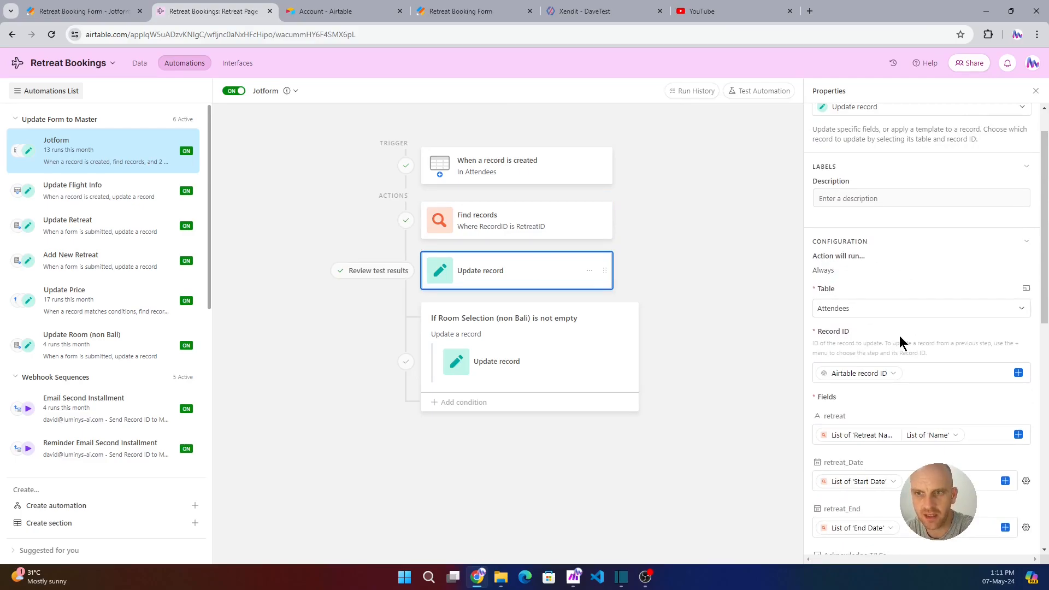
{"action": "left_click", "coordinate": [942, 372]}
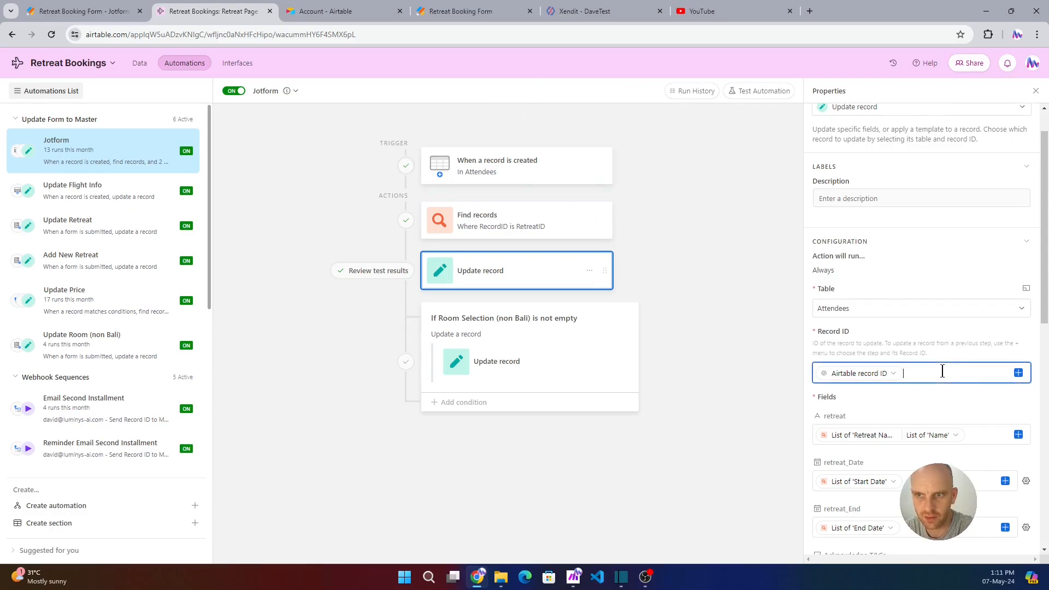
{"action": "left_click", "coordinate": [1018, 373]}
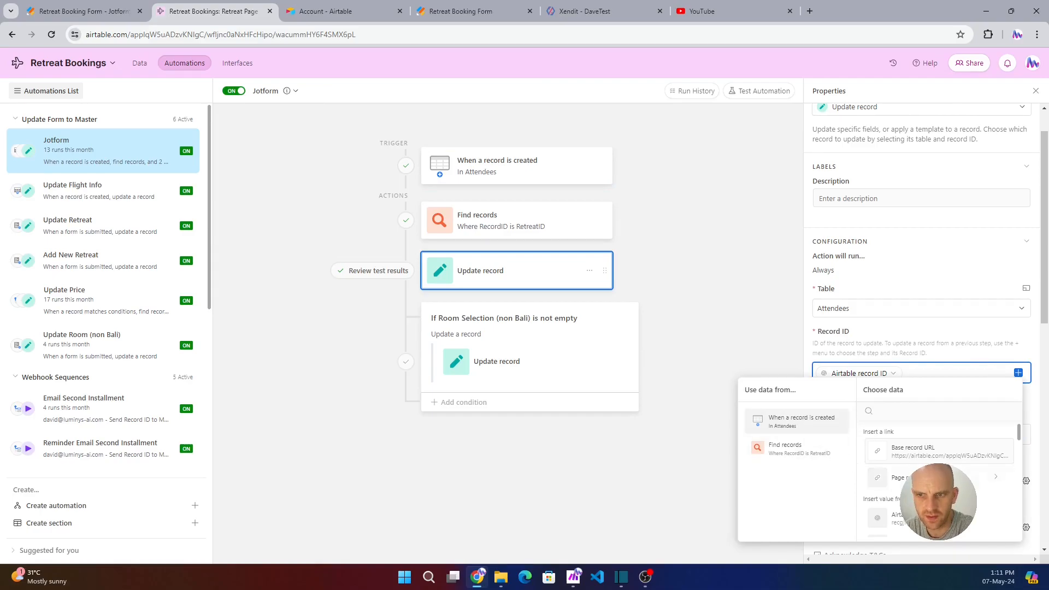
{"action": "left_click", "coordinate": [950, 517]}
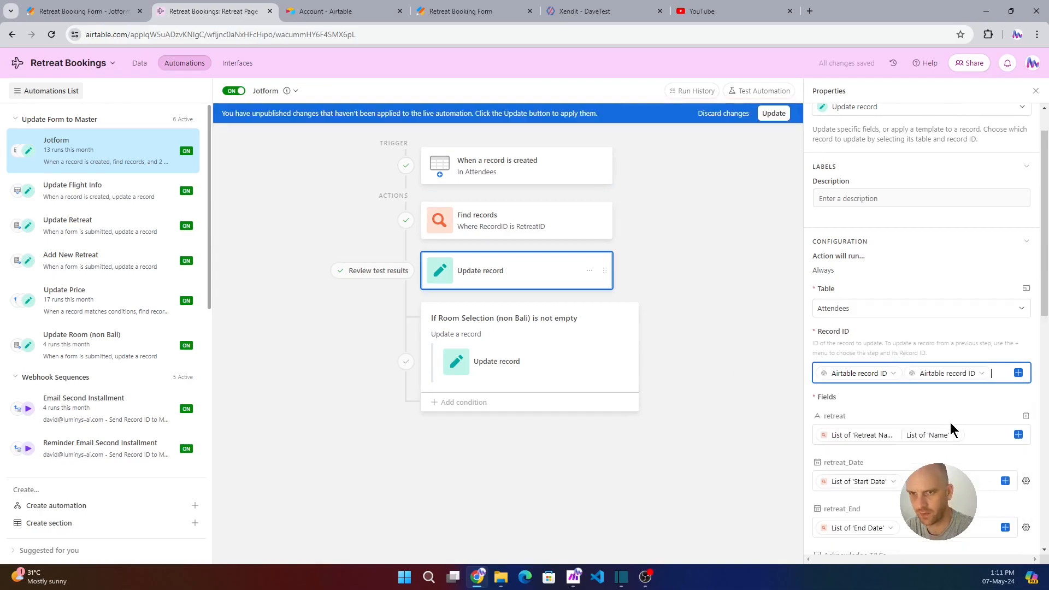
{"action": "key", "text": "BackSpace"}
{"action": "scroll", "coordinate": [920, 398], "scroll_direction": "down", "scroll_amount": 2}
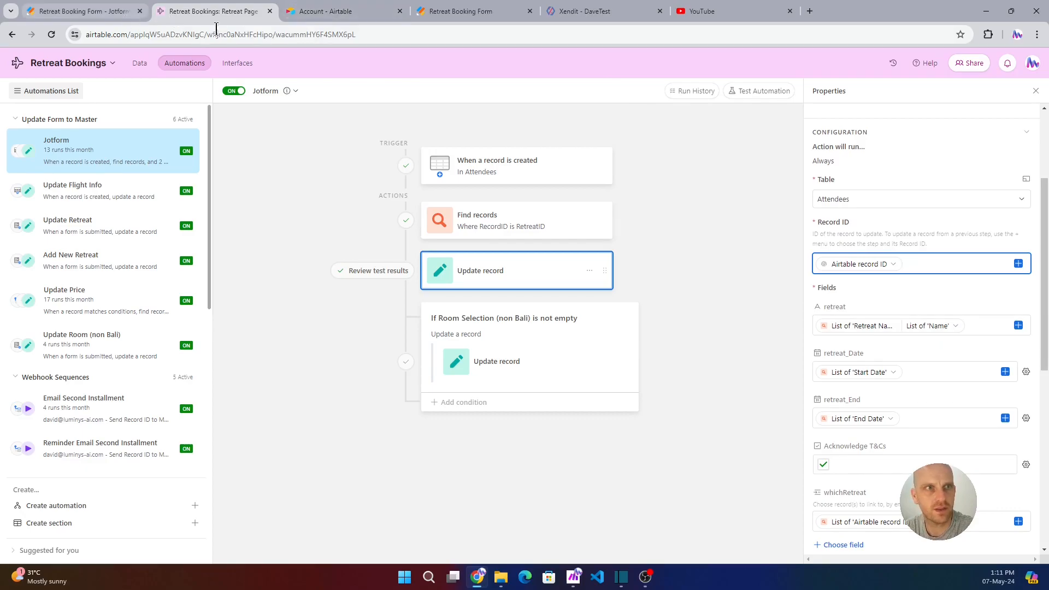
Step: Switch to the live Retreat Booking Form and highlight the retreatid value in its web address
{"action": "left_click", "coordinate": [341, 12]}
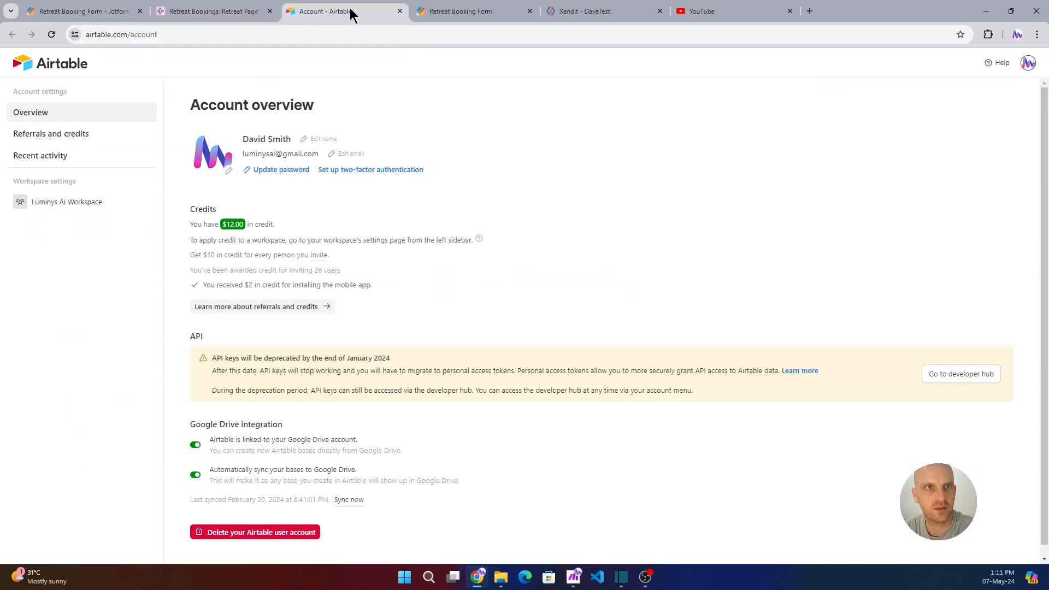
{"action": "left_click", "coordinate": [436, 13]}
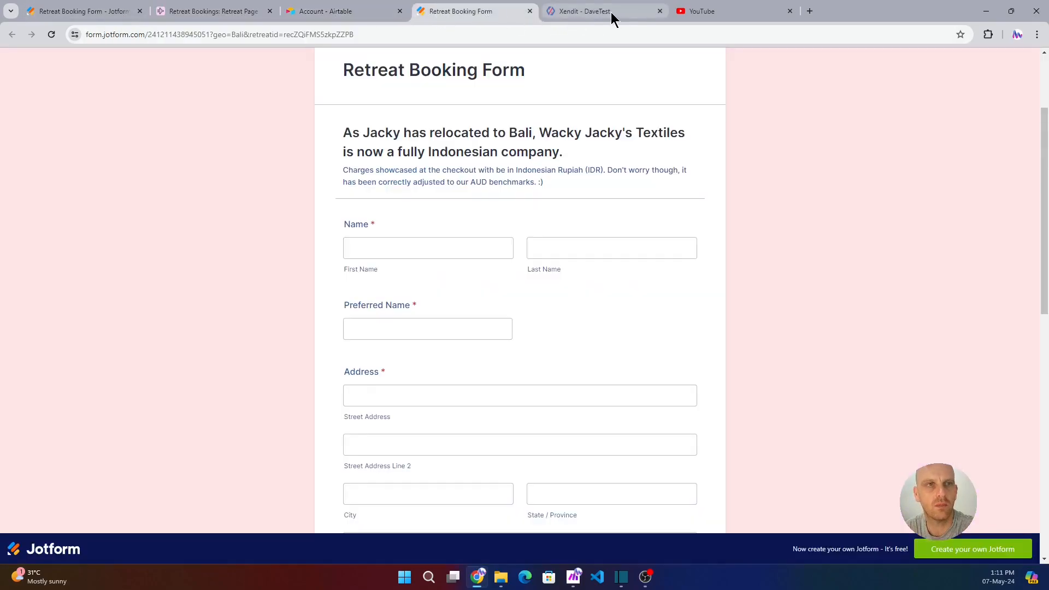
{"action": "left_click_drag", "start_coordinate": [350, 35], "coordinate": [300, 36]}
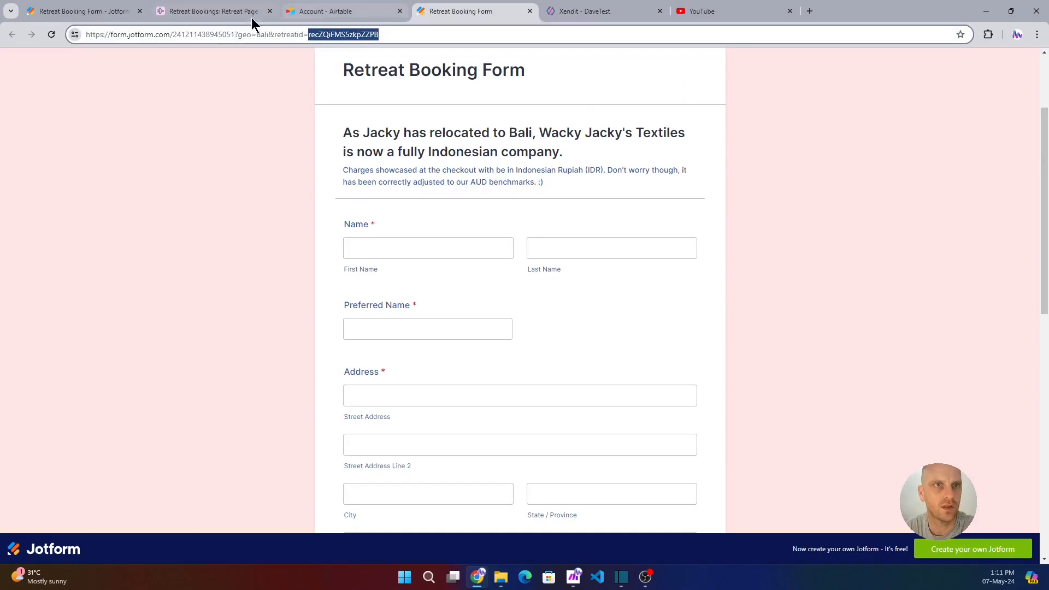
Step: Return to the Retreat Bookings automation and review the Update record action's field mappings from retreat through whichRetreat
{"action": "left_click", "coordinate": [229, 12]}
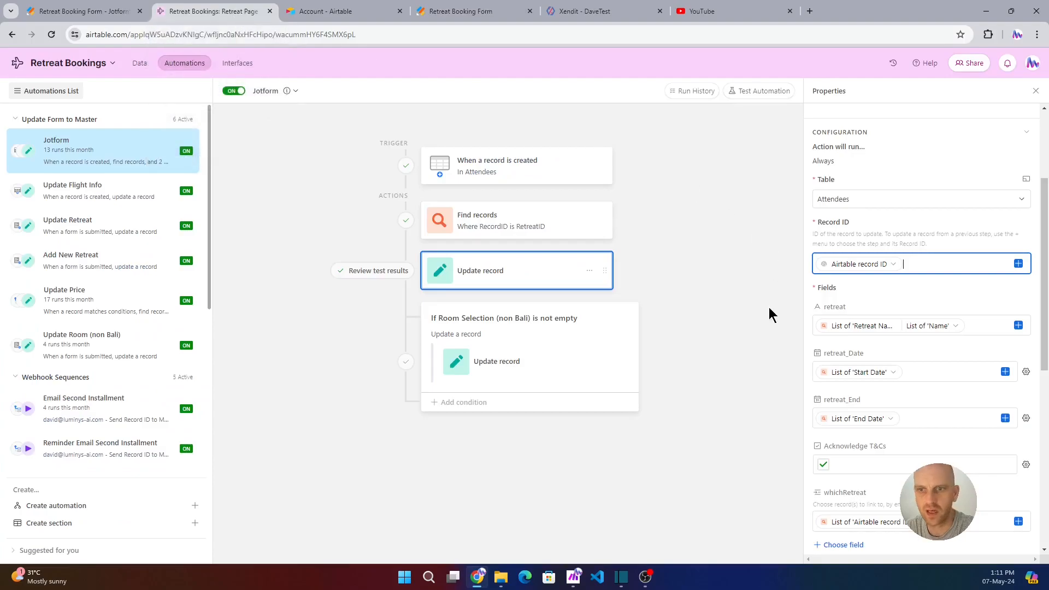
{"action": "left_click", "coordinate": [975, 325]}
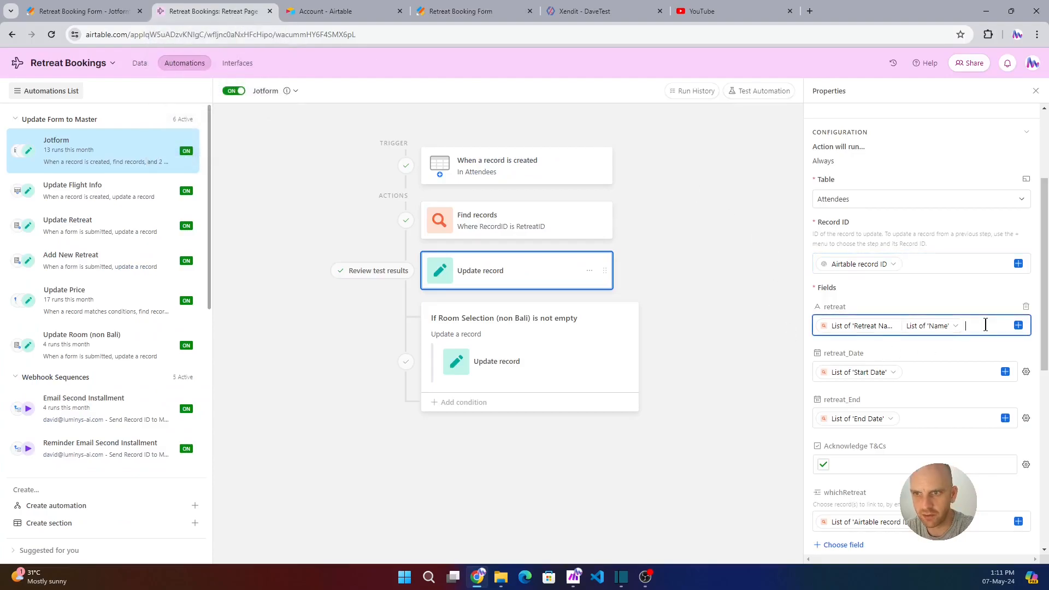
{"action": "left_click", "coordinate": [934, 373]}
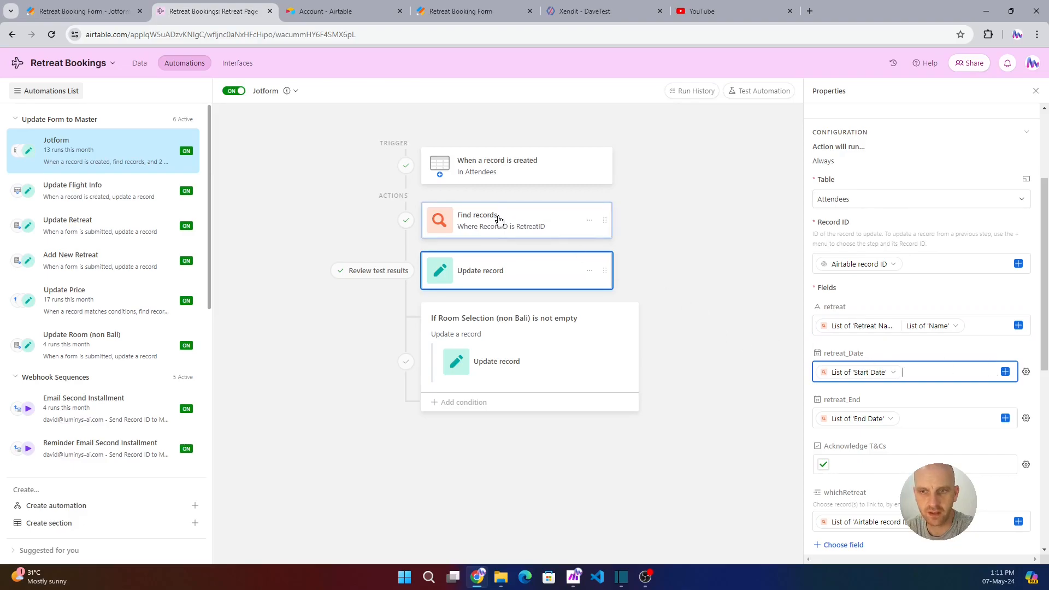
{"action": "scroll", "coordinate": [901, 420], "scroll_direction": "down", "scroll_amount": 1}
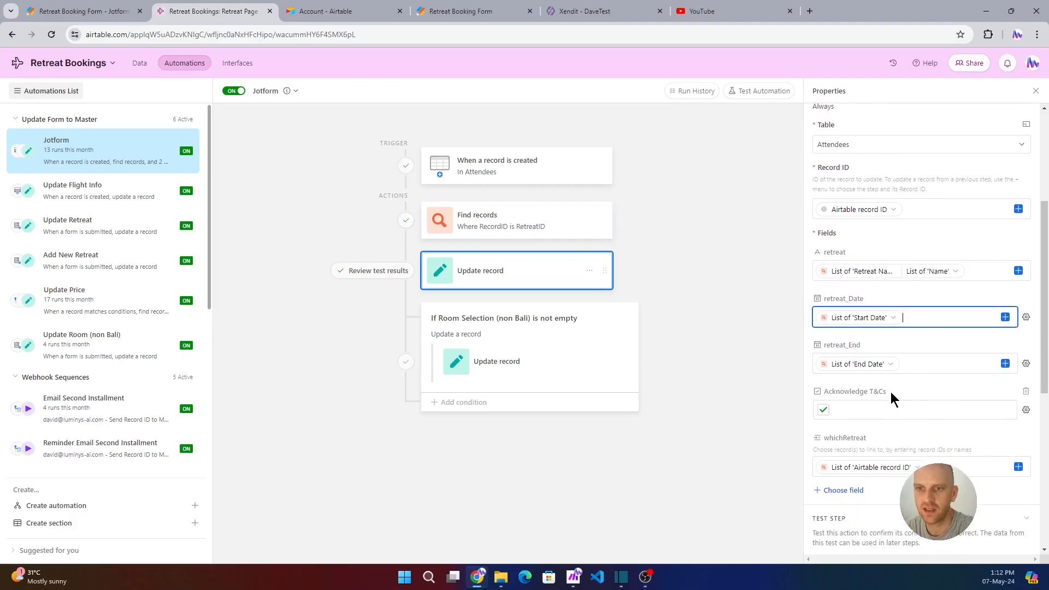
{"action": "scroll", "coordinate": [896, 380], "scroll_direction": "down", "scroll_amount": 1}
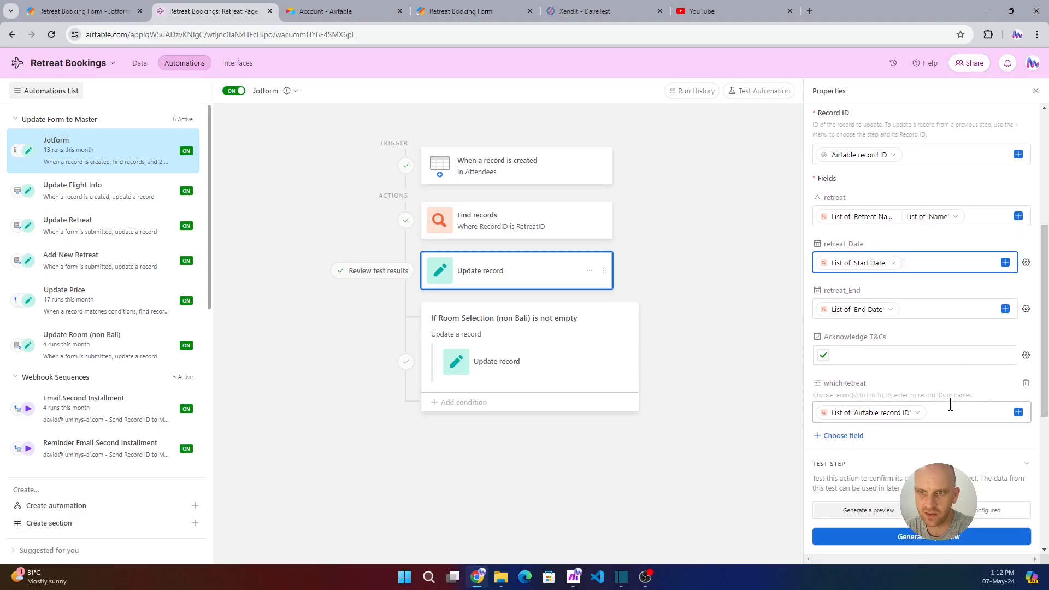
{"action": "scroll", "coordinate": [954, 403], "scroll_direction": "down", "scroll_amount": 1}
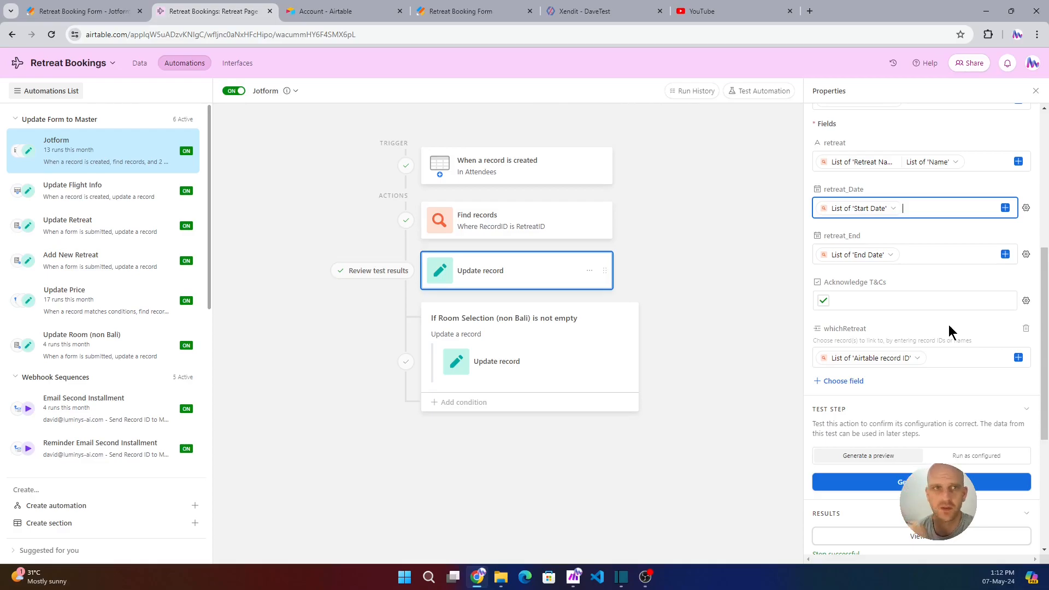
Step: Switch to the live Retreat Booking Form and highlight the base address and the geo and retreatid parameters in its URL
{"action": "left_click", "coordinate": [470, 15]}
{"action": "left_click", "coordinate": [424, 34]}
{"action": "left_click_drag", "start_coordinate": [235, 34], "coordinate": [395, 30]}
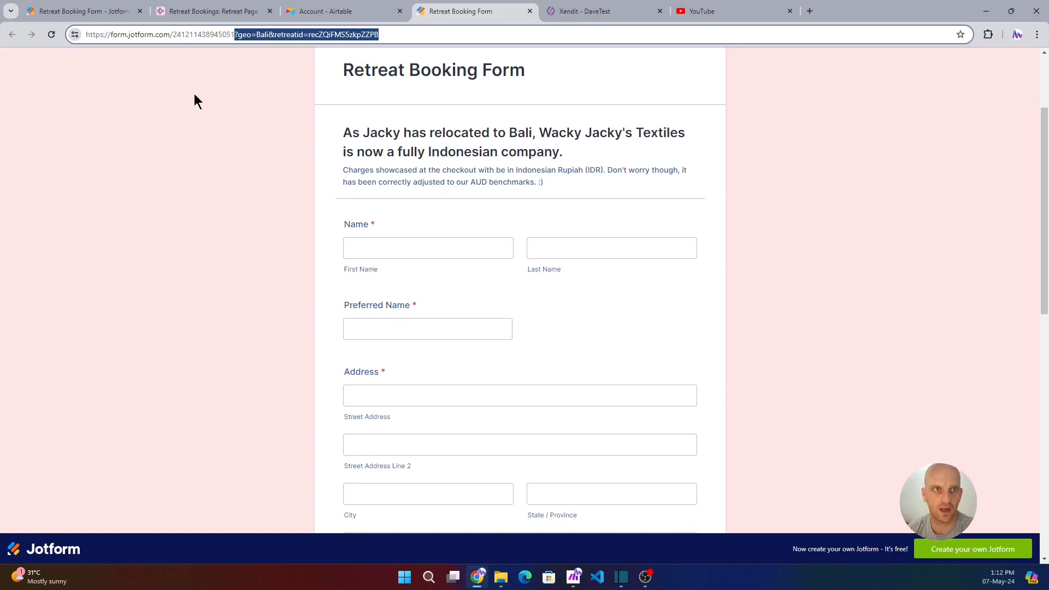
{"action": "left_click", "coordinate": [408, 36]}
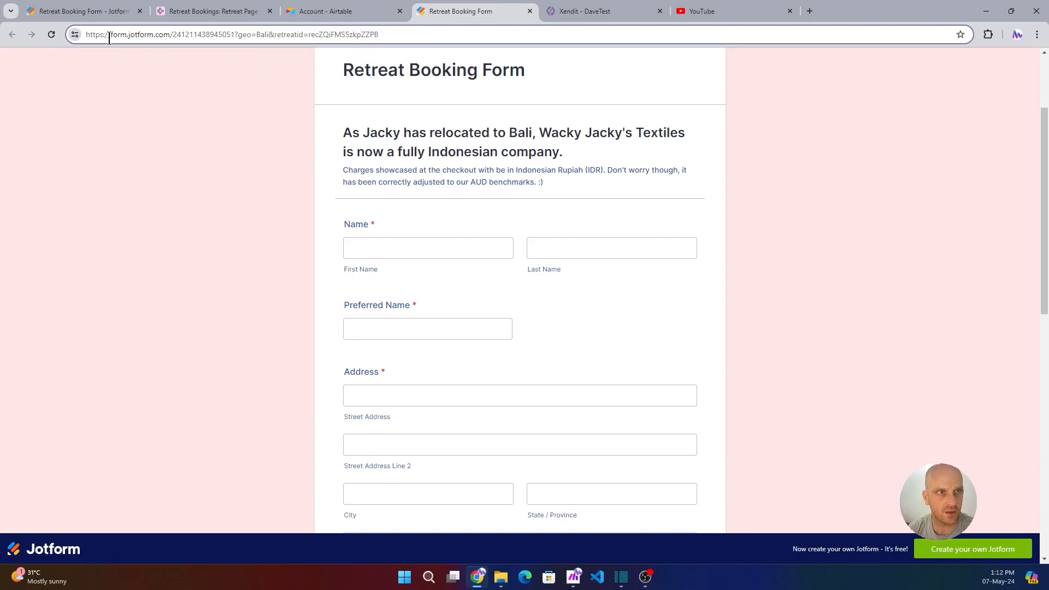
{"action": "left_click_drag", "start_coordinate": [85, 34], "coordinate": [234, 34]}
{"action": "left_click", "coordinate": [398, 35]}
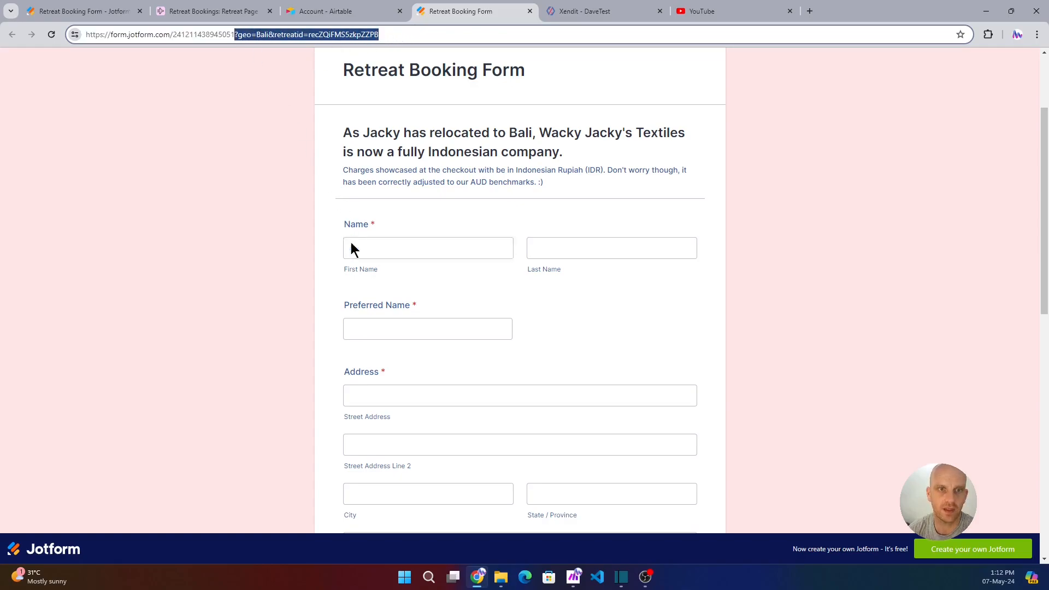
Step: Look through the live booking form's fields from the name entries down to room selection and emergency contact
{"action": "left_click", "coordinate": [481, 238]}
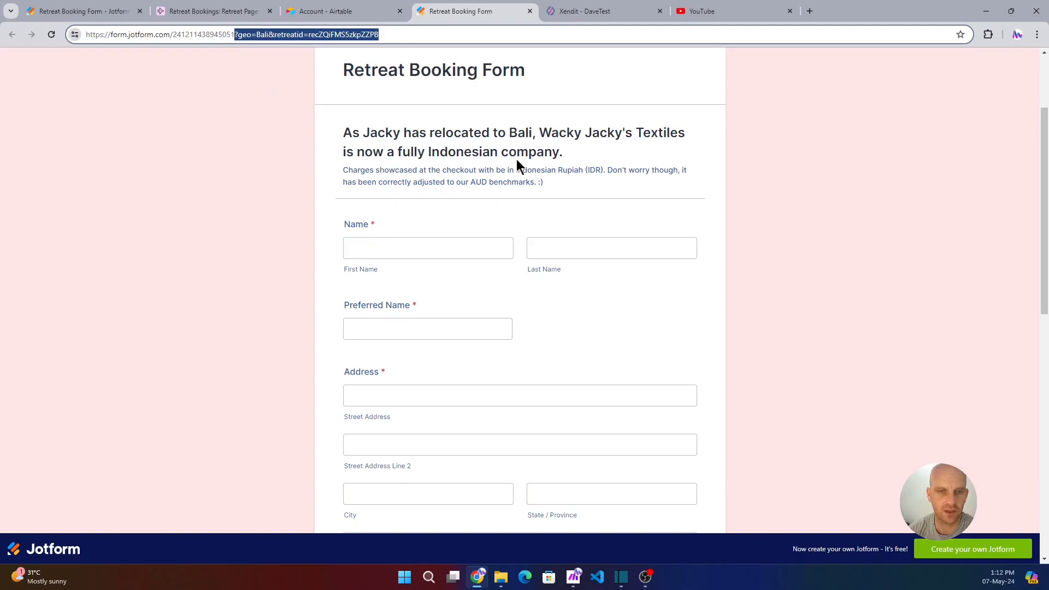
{"action": "scroll", "coordinate": [382, 147], "scroll_direction": "down", "scroll_amount": 2}
{"action": "scroll", "coordinate": [338, 87], "scroll_direction": "up", "scroll_amount": 3}
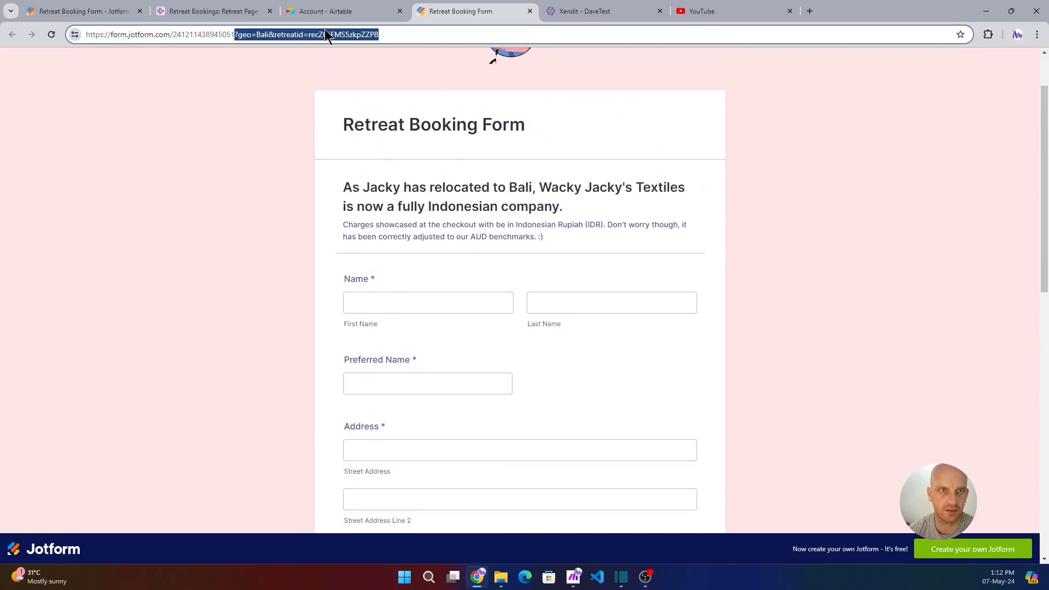
{"action": "scroll", "coordinate": [652, 382], "scroll_direction": "down", "scroll_amount": 7}
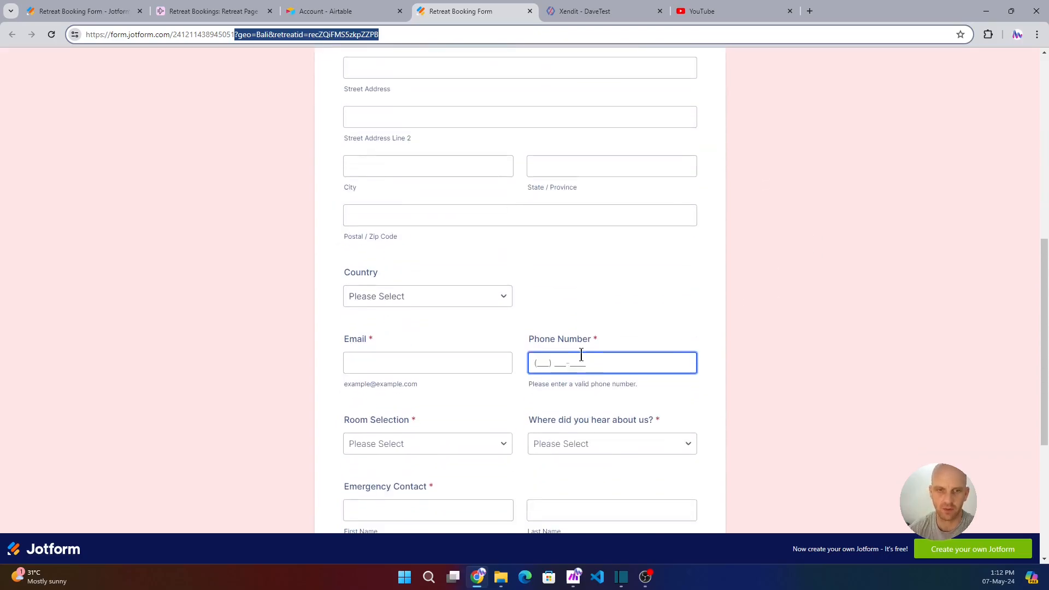
{"action": "scroll", "coordinate": [589, 194], "scroll_direction": "up", "scroll_amount": 4}
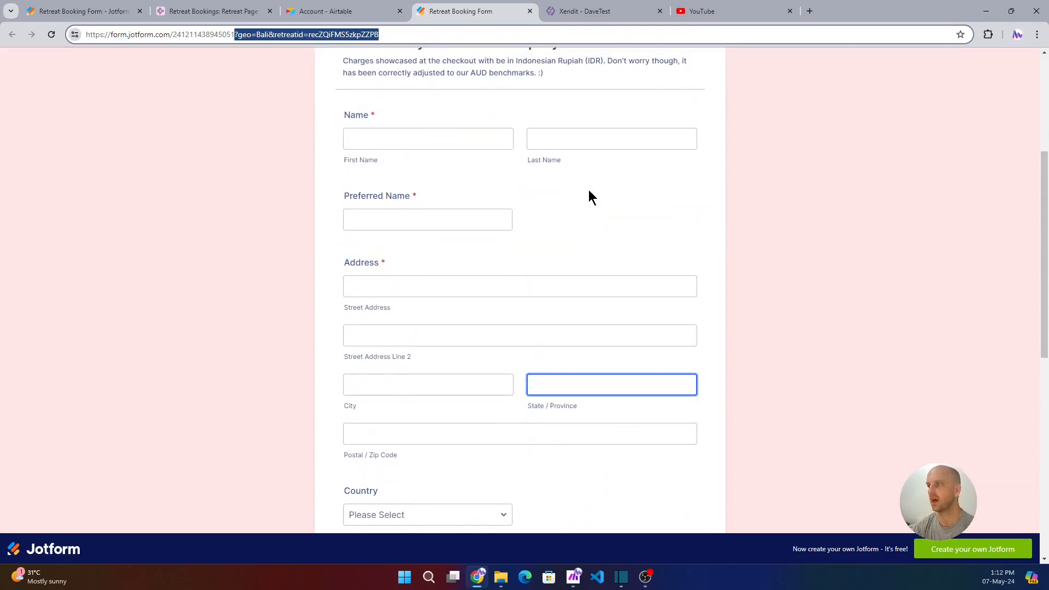